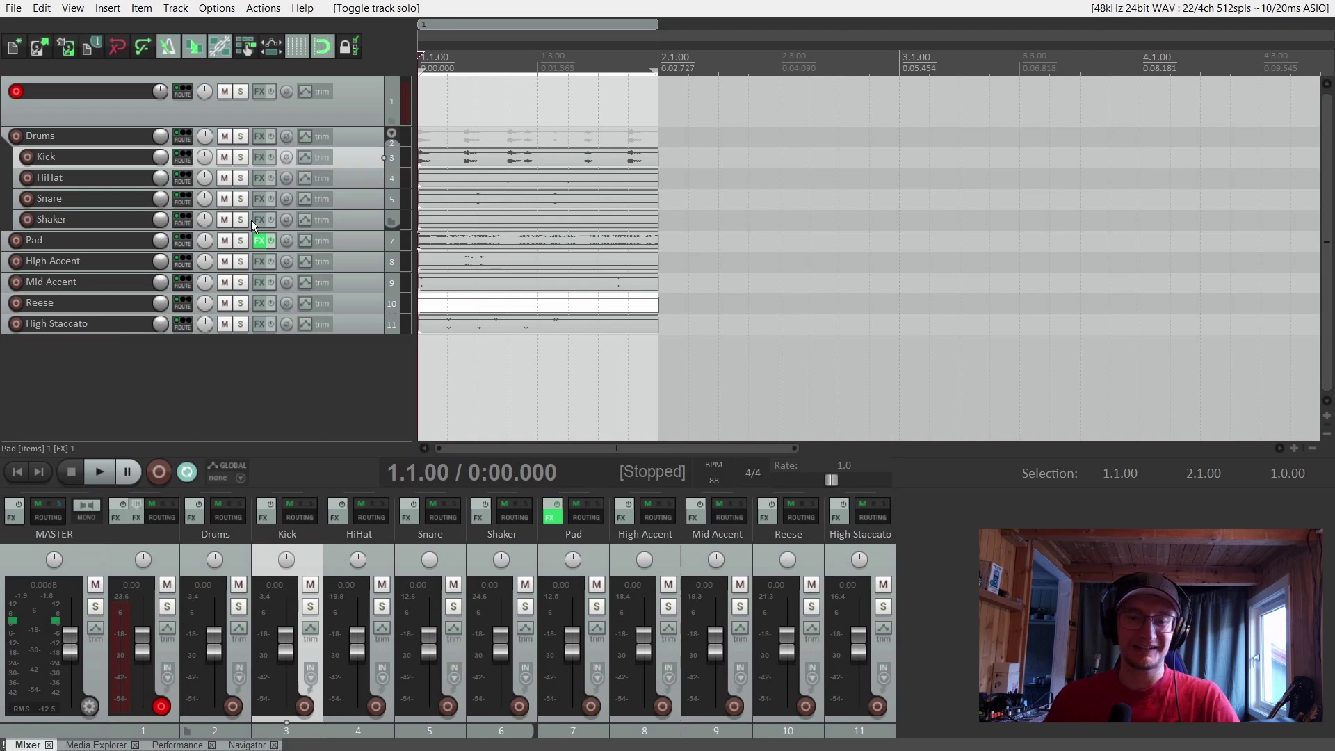
Move the one-bar loop region with all its items from the project start to bar 7
left_click(474, 379)
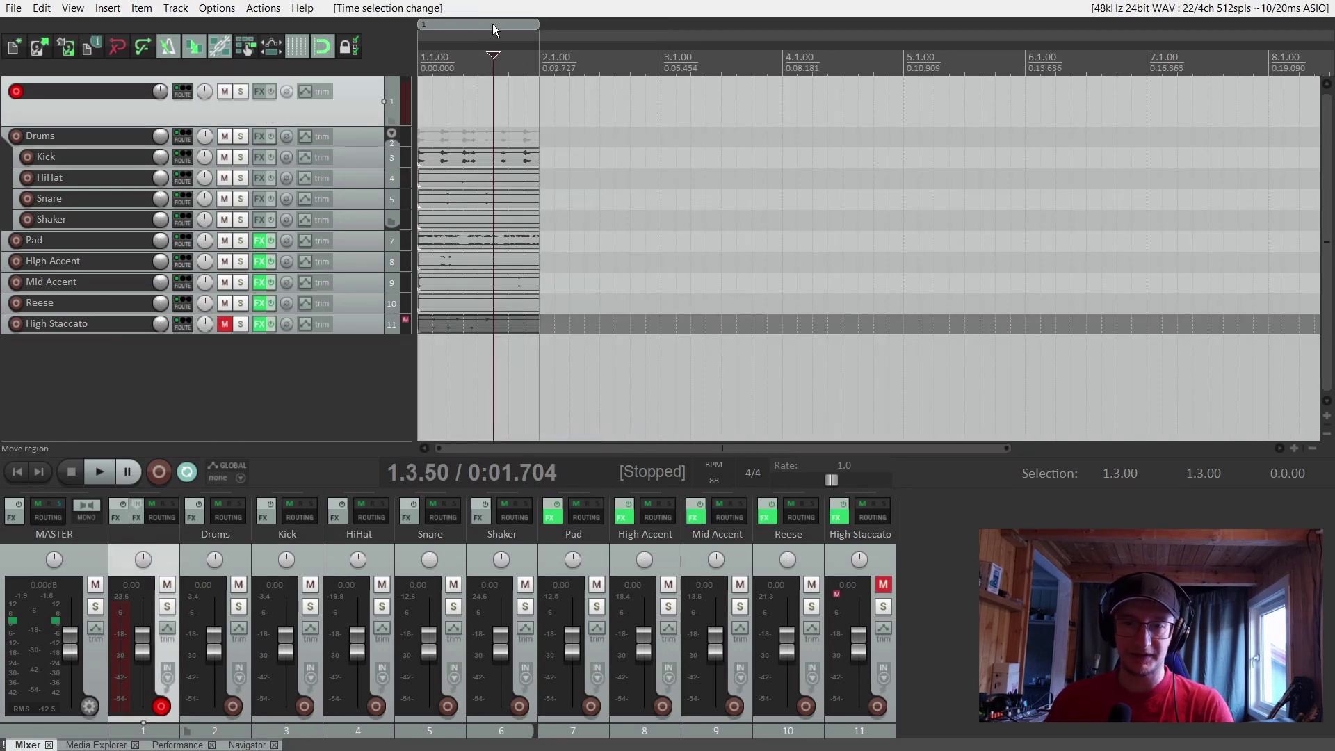
left_click_drag(1186, 94, 1262, 121)
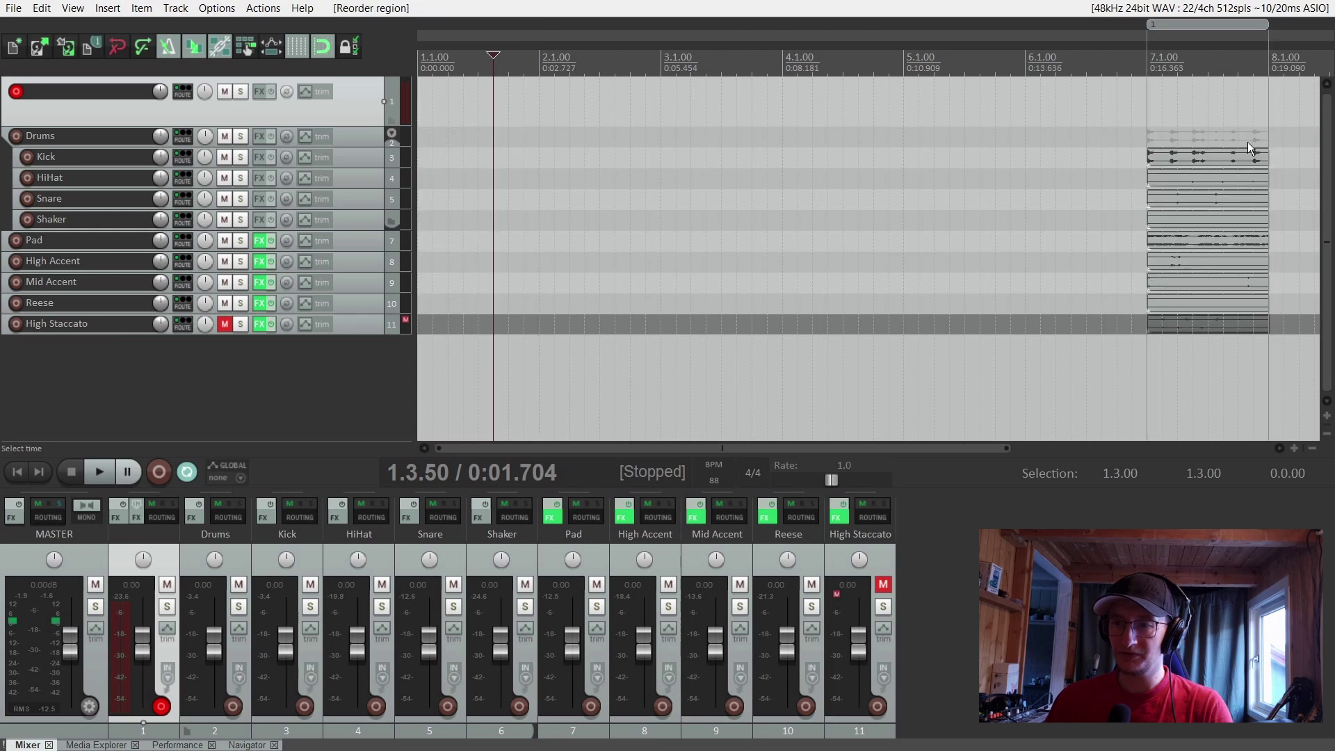
Copy the Pad item back to bar 1 and duplicate it three times to fill bars 1 to 4
left_click(1170, 246)
left_click_drag(1191, 248, 429, 251)
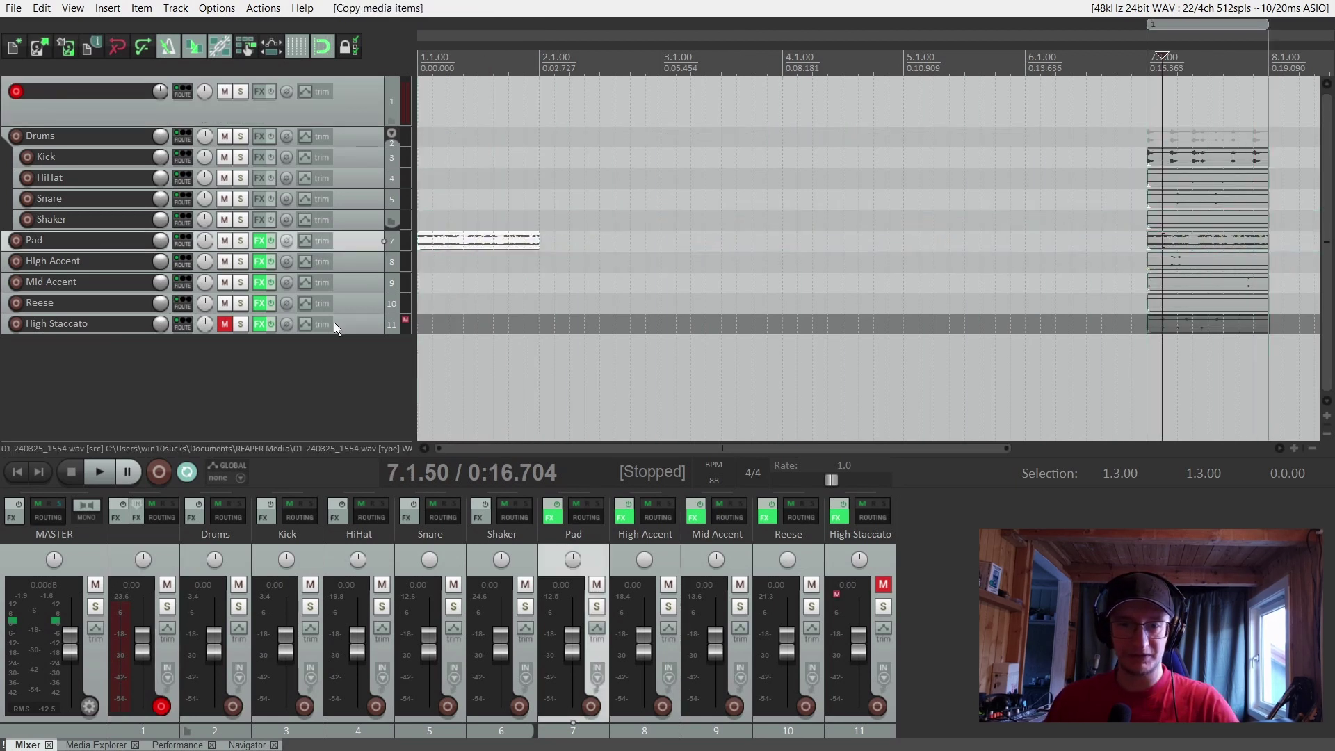
key("ctrl+d")
key("ctrl+d")
key("ctrl+d")
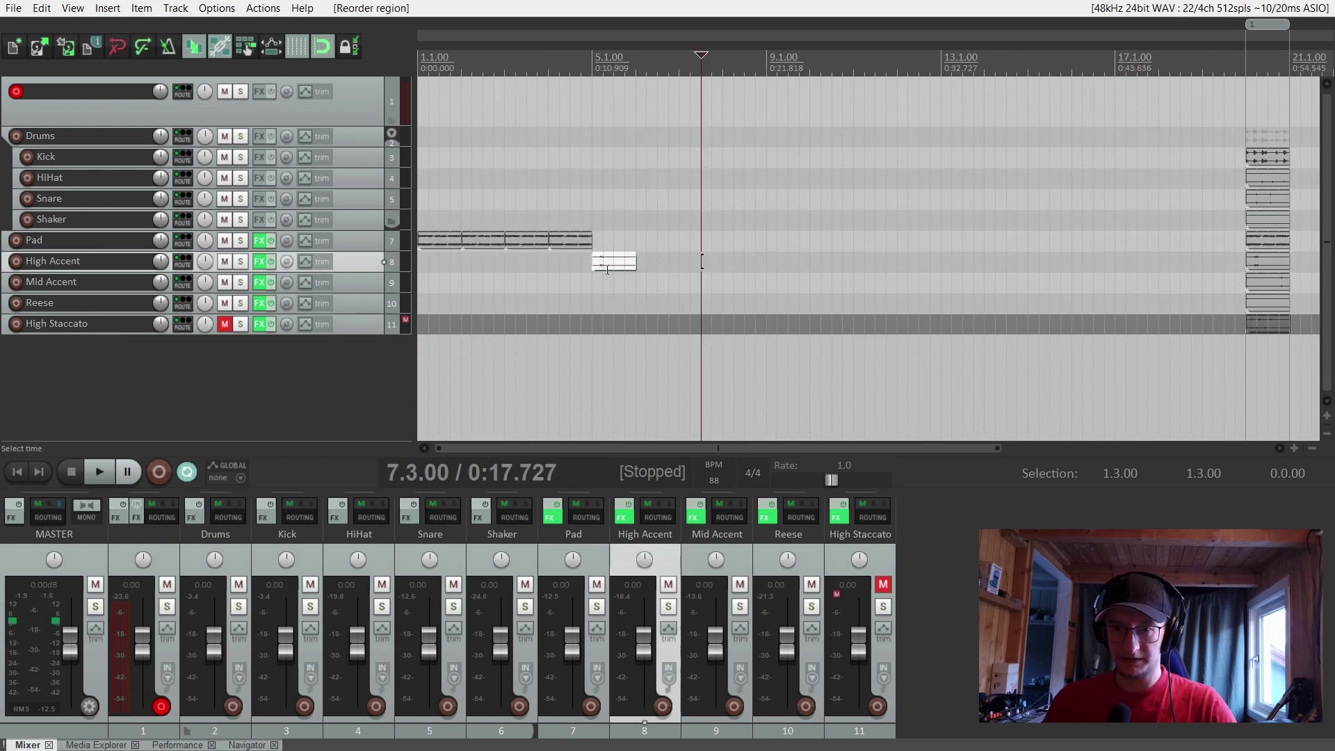
Duplicate the High Accent item three times from bar 5 and repeat the four Pad items so both tracks fill bars 5 to 8
key("ctrl+d")
key("ctrl+d")
key("ctrl+d")
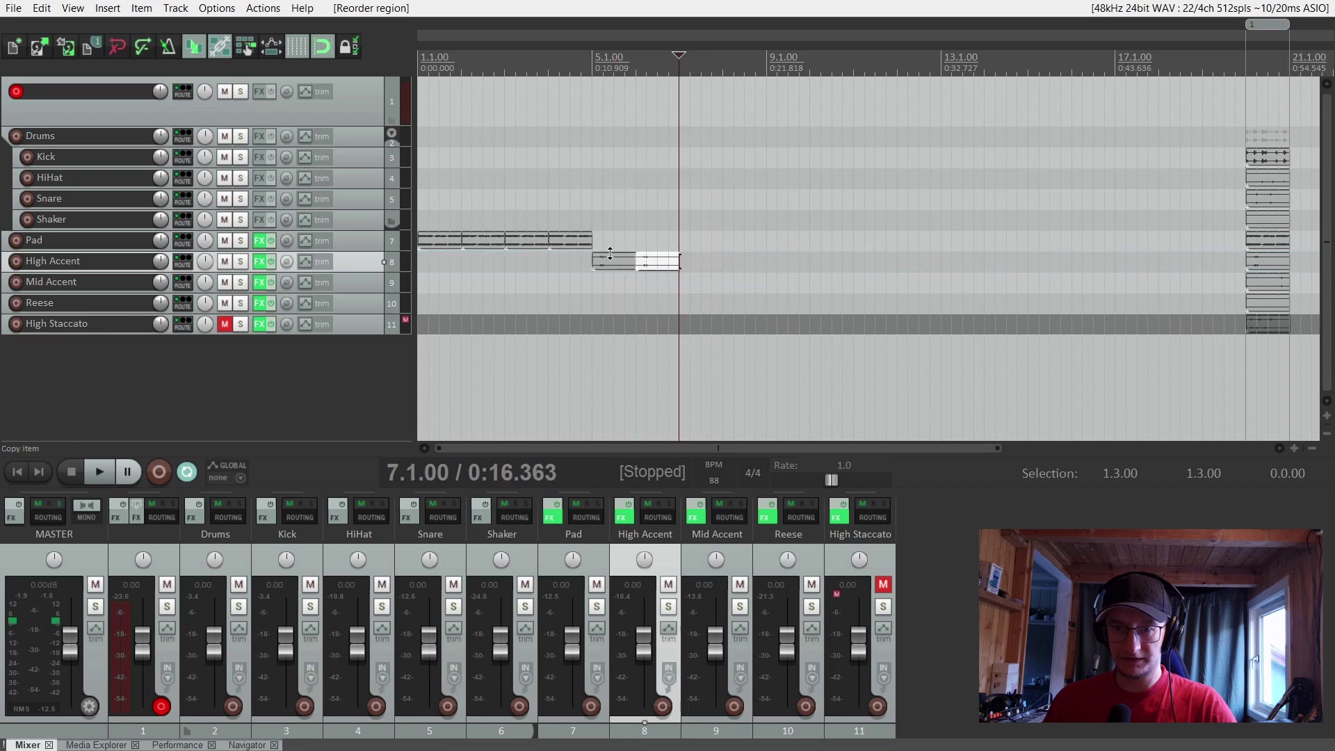
left_click(445, 240)
key("ctrl+d")
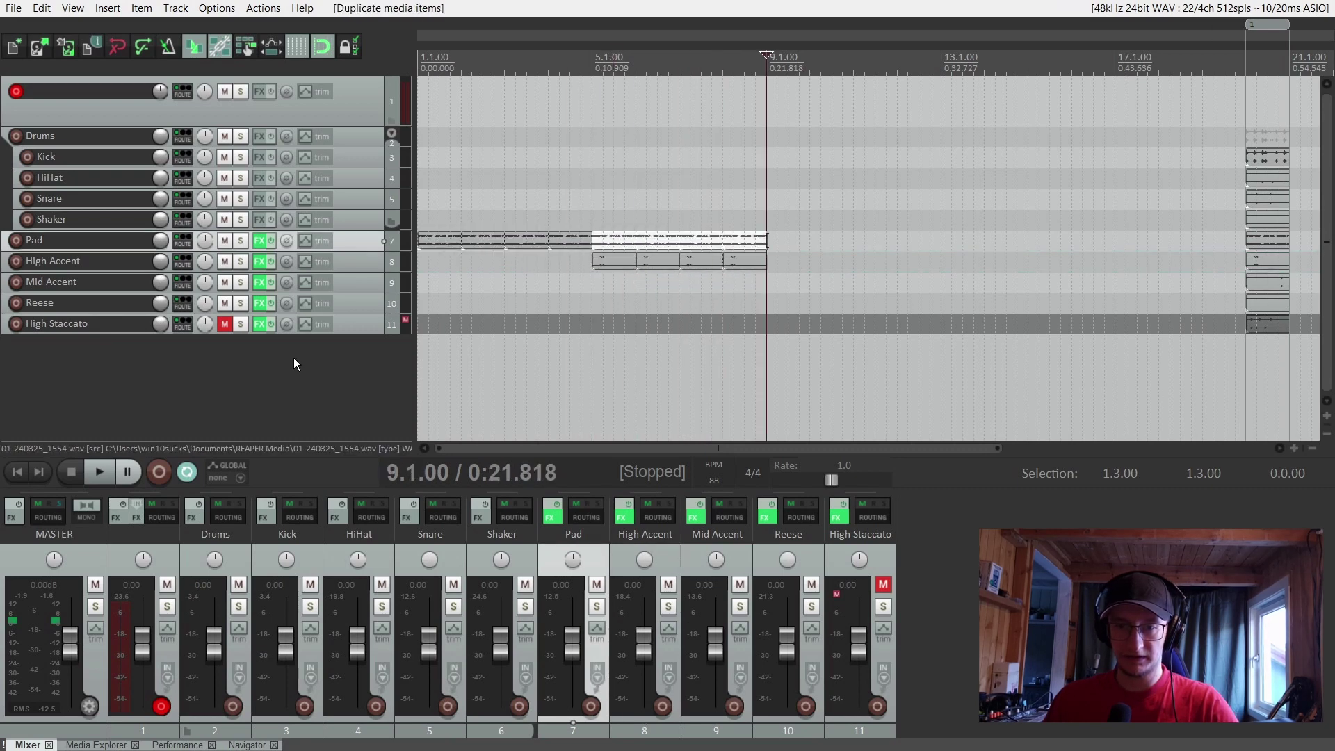
Delete the High Accent items in bars 6 and 8 and play the transition into bar 5
left_click(658, 261, "alt")
left_click(744, 262, "alt")
key("space")
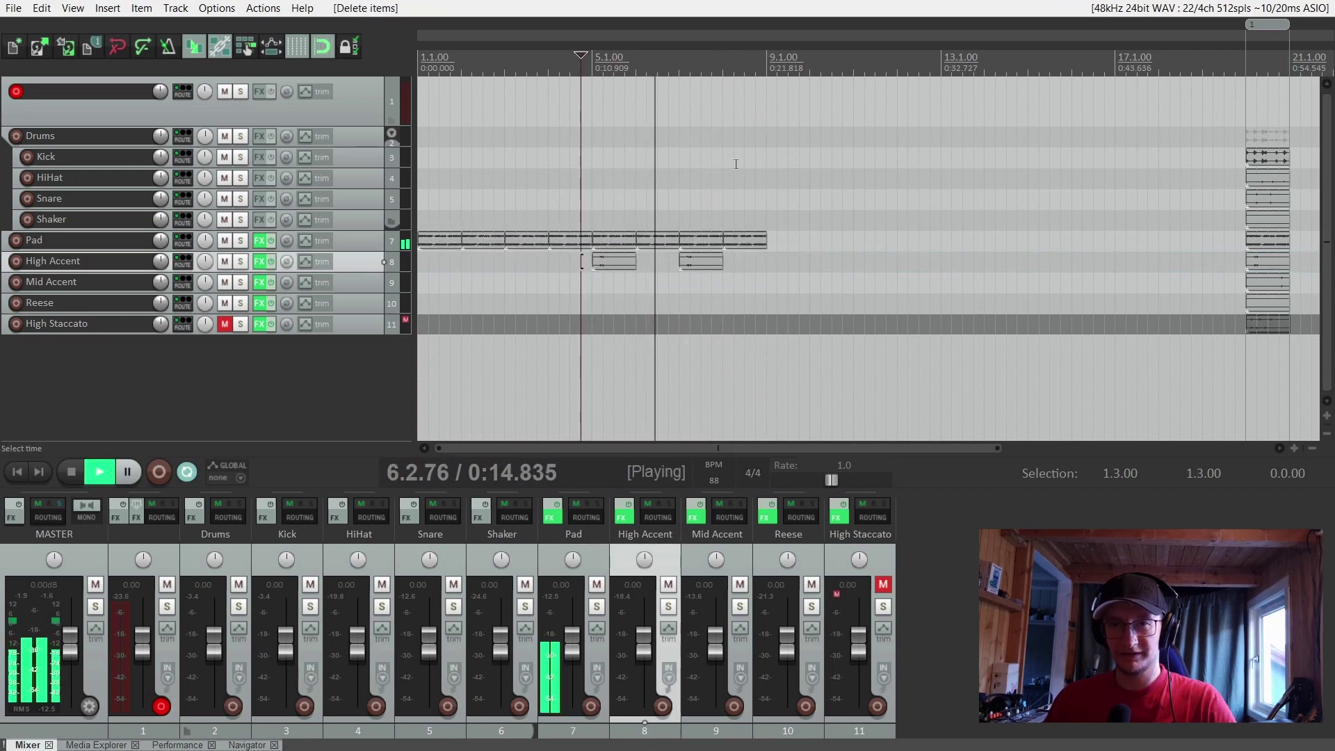
Duplicate the Pad and High Accent items from bars 5 to 8 into bars 9 to 12 and stop playback
left_click(614, 241)
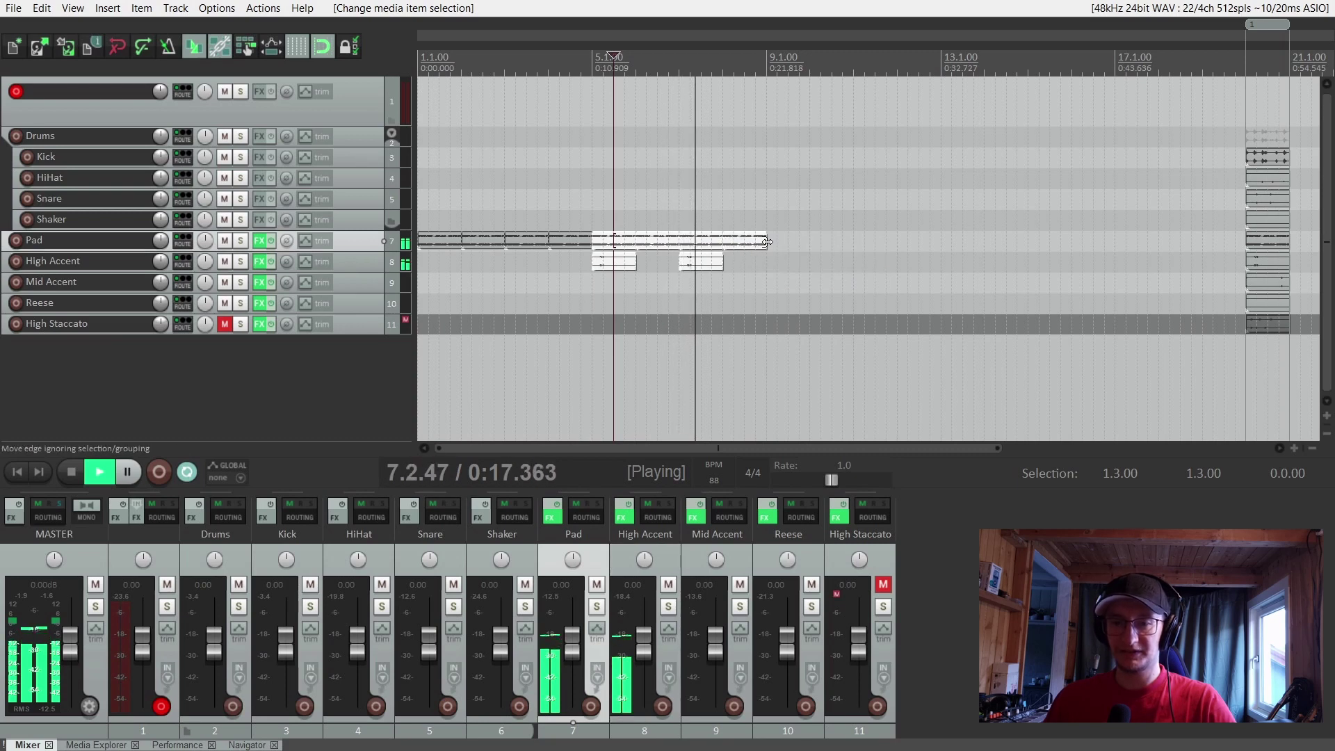
key("ctrl+d")
key("space")
Copy the Kick, HiHat, Snare and Reese items into bars 9 to 12 and play the section from bar 8
left_click_drag(1277, 149, 798, 149)
left_click_drag(918, 303, 785, 307)
left_click(745, 281)
key("space")
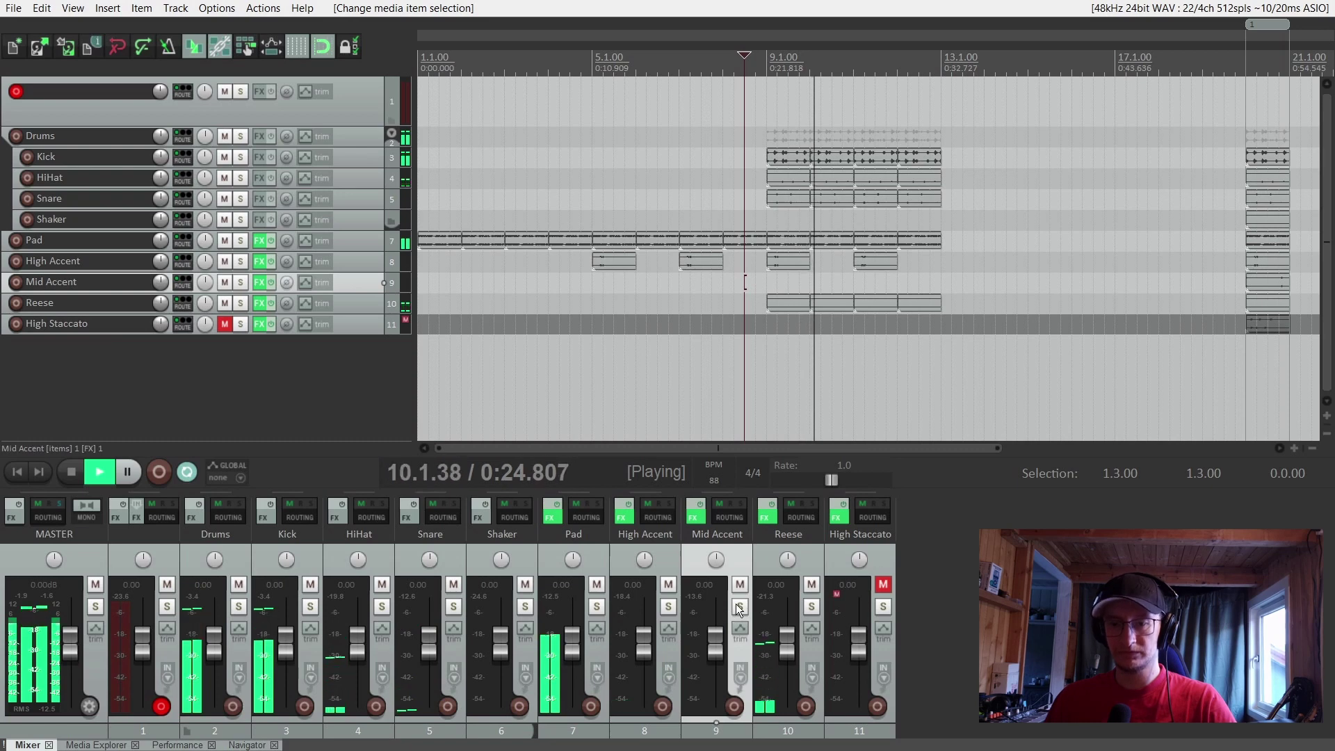
left_click(781, 641)
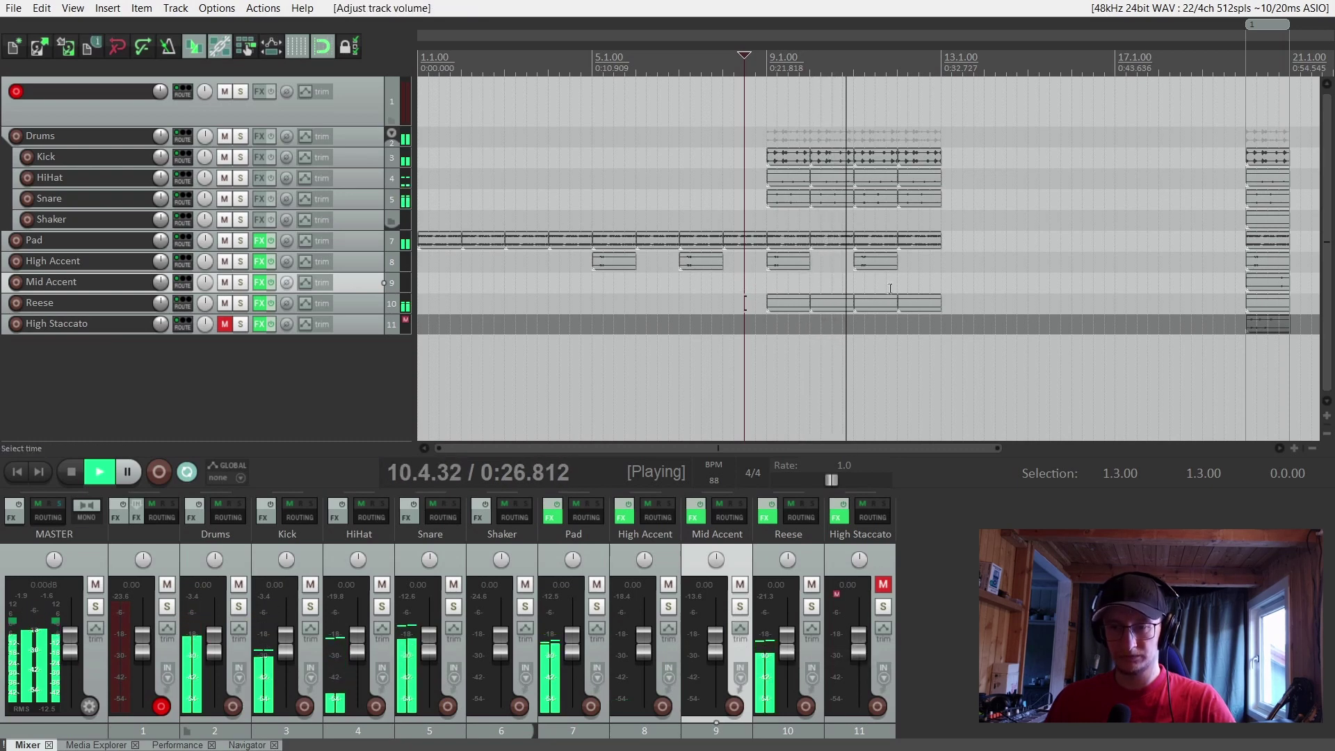
key("space")
Split the first Reese item at 9.3.00 and delete its first half
left_click(788, 303)
scroll(499, 282, "down", 1)
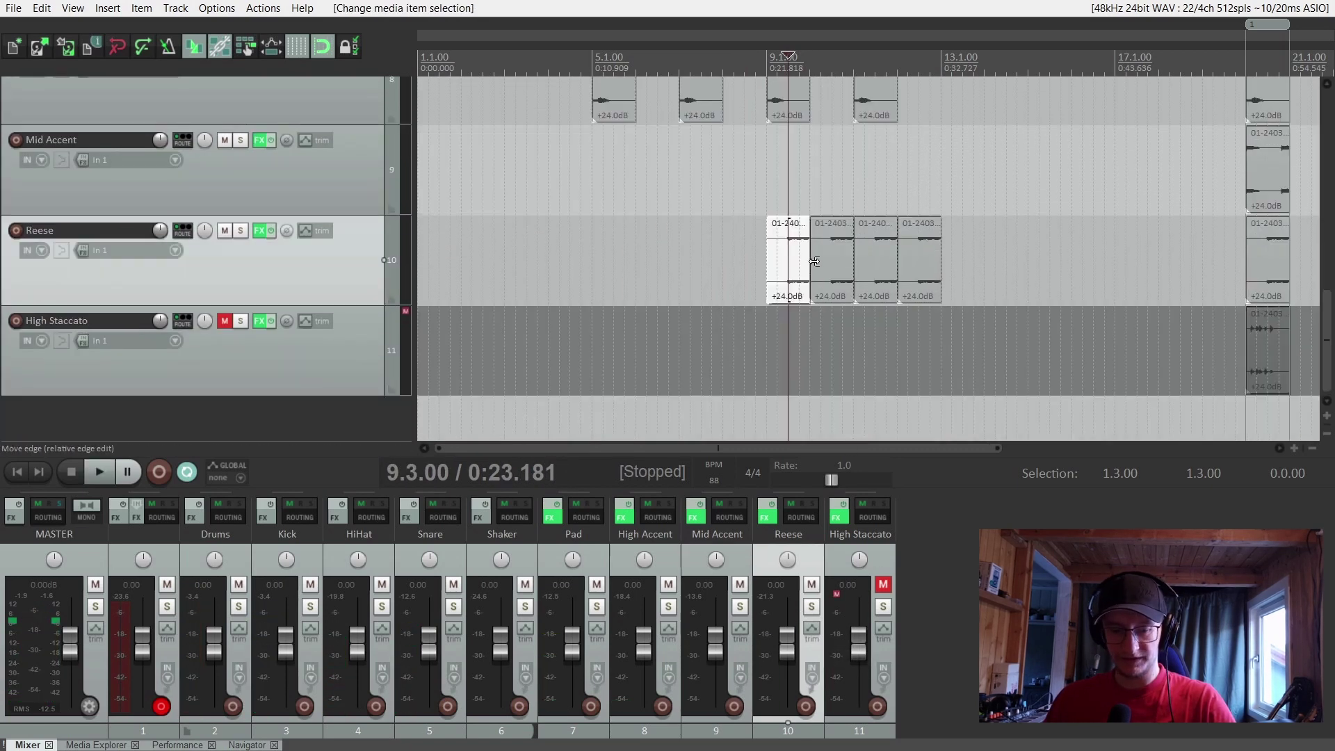
key("s")
left_click(776, 271)
key("Delete")
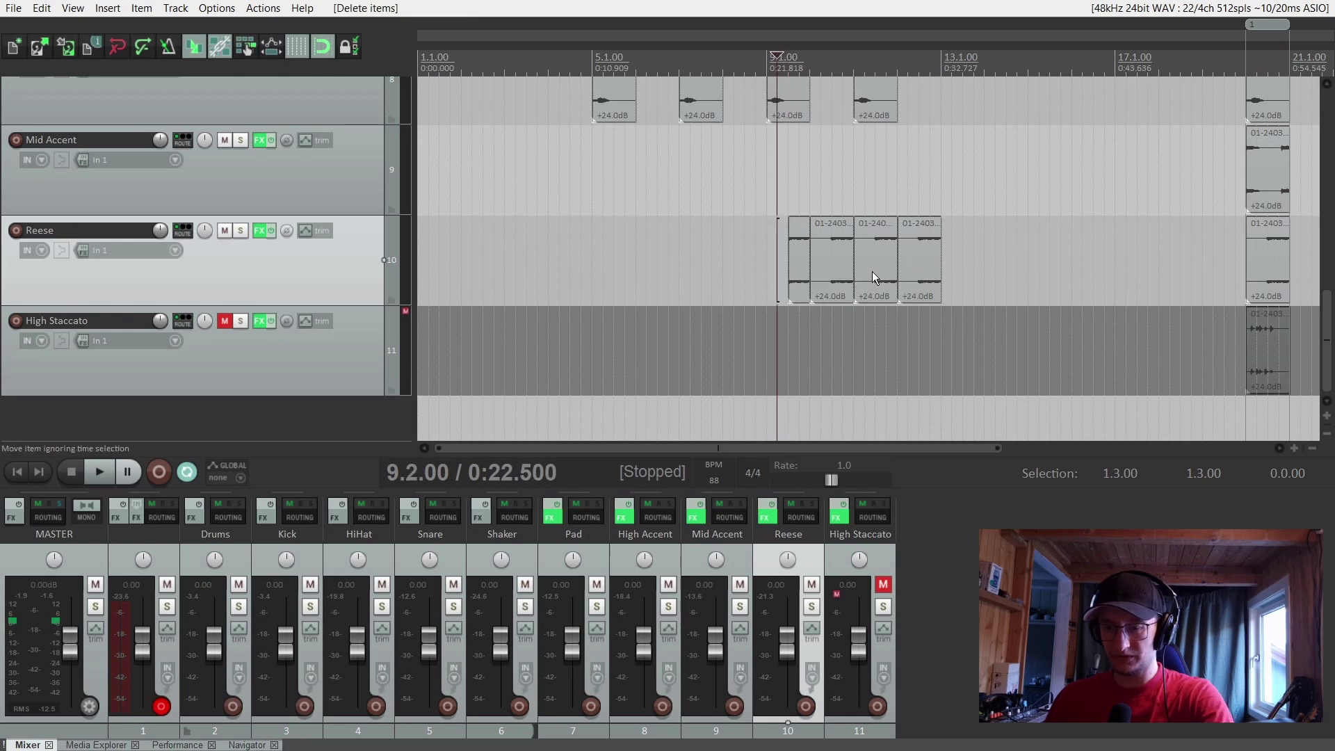
Delete the three Reese items in bars 10 to 12
left_click(842, 271)
left_click(922, 267, "shift")
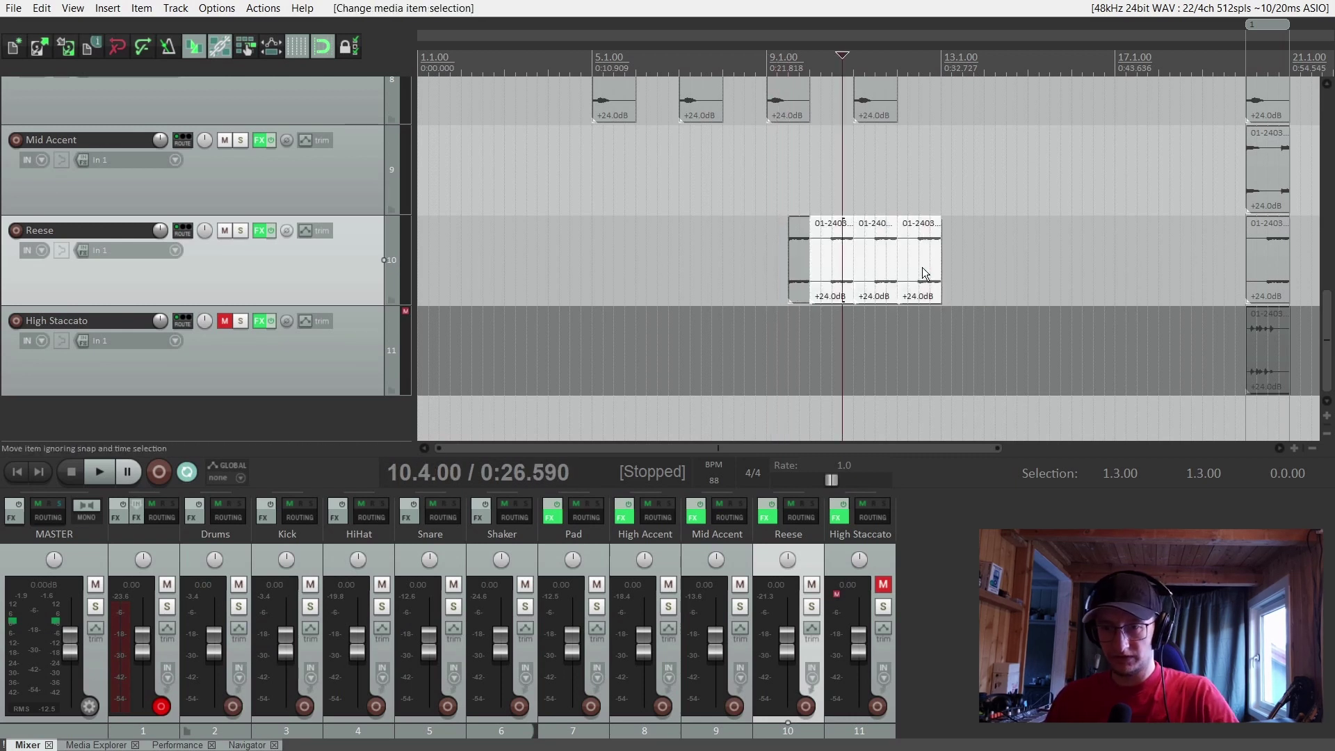
key("Delete")
Stretch the remaining Reese item to half rate so it fills bar 9, check it by playback, and copy it through bar 12
mouse_move(797, 260)
left_mouse_down()
mouse_move(768, 263)
mouse_move(810, 259)
left_mouse_up()
left_click(785, 263)
key("space")
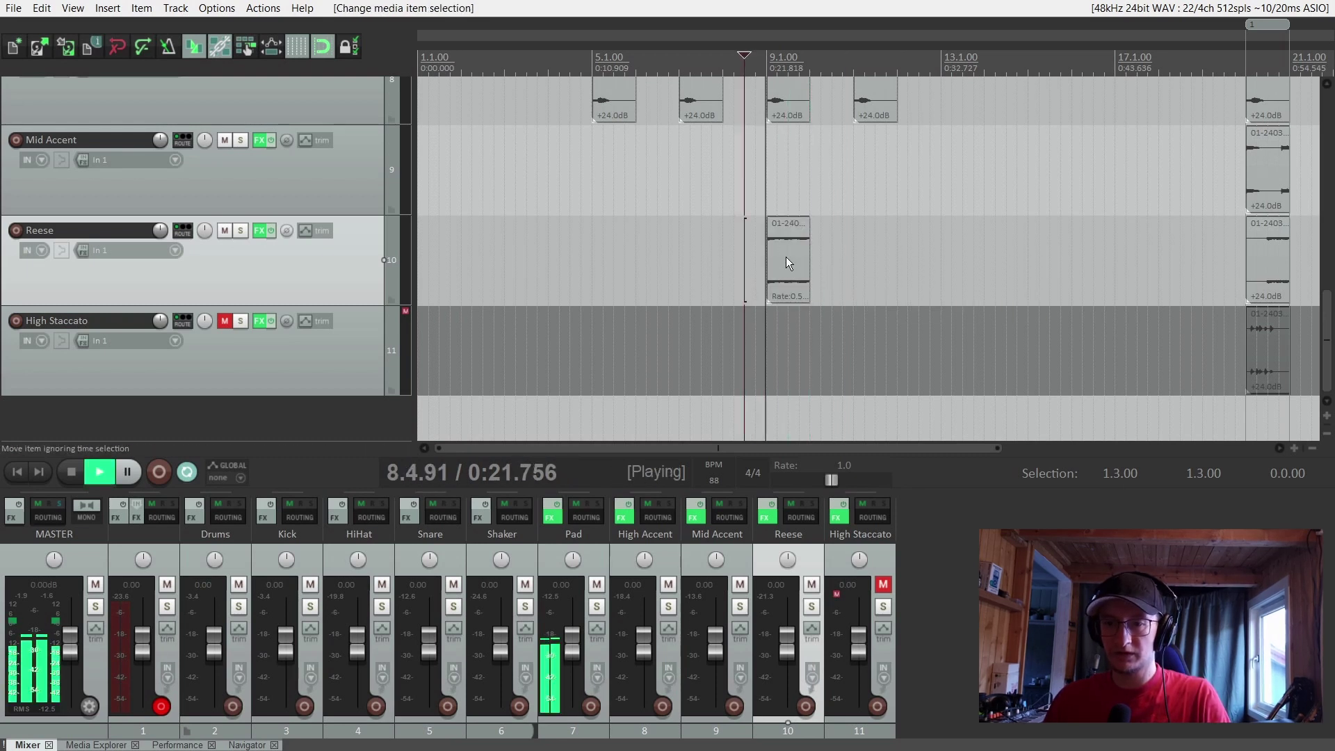
left_click_drag(790, 255, 918, 270)
right_click(918, 269)
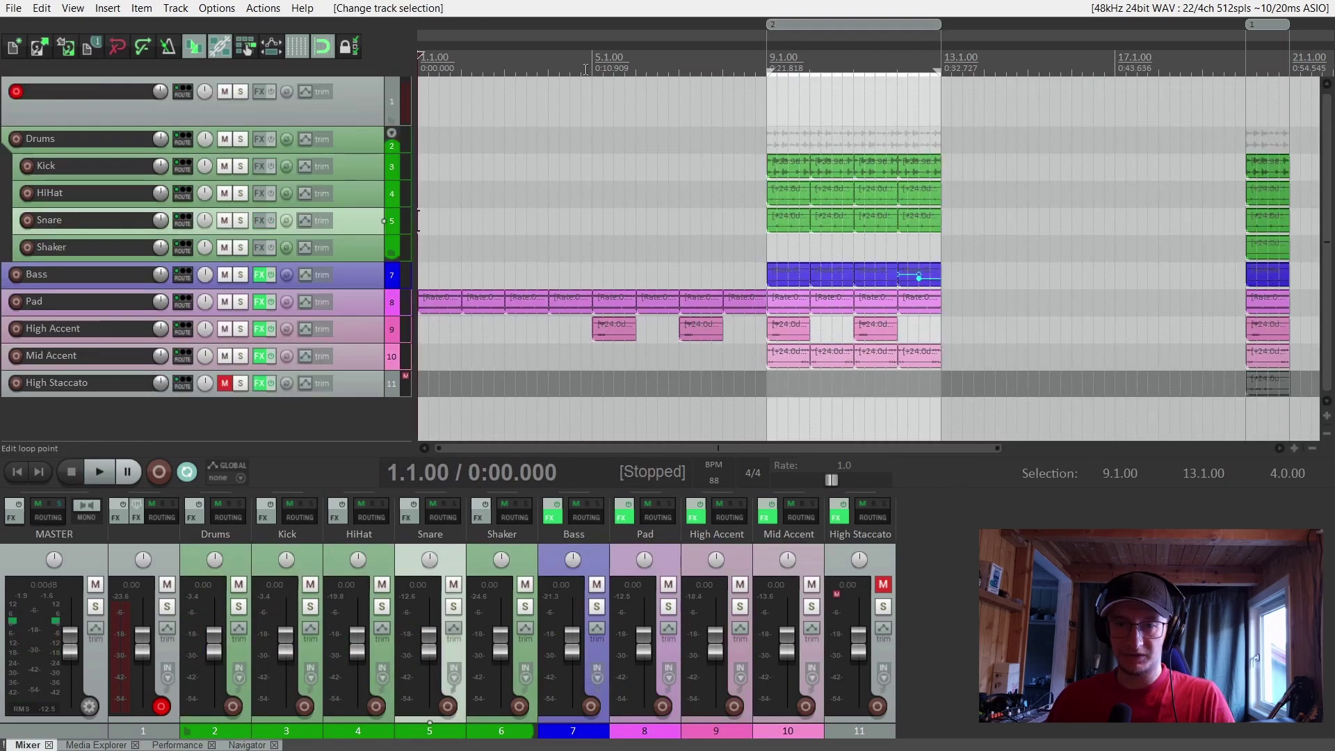
Add the MPhaser (MeldaProduction) plug-in to the Pad track's effects chain after ReaEQ
left_click(290, 304)
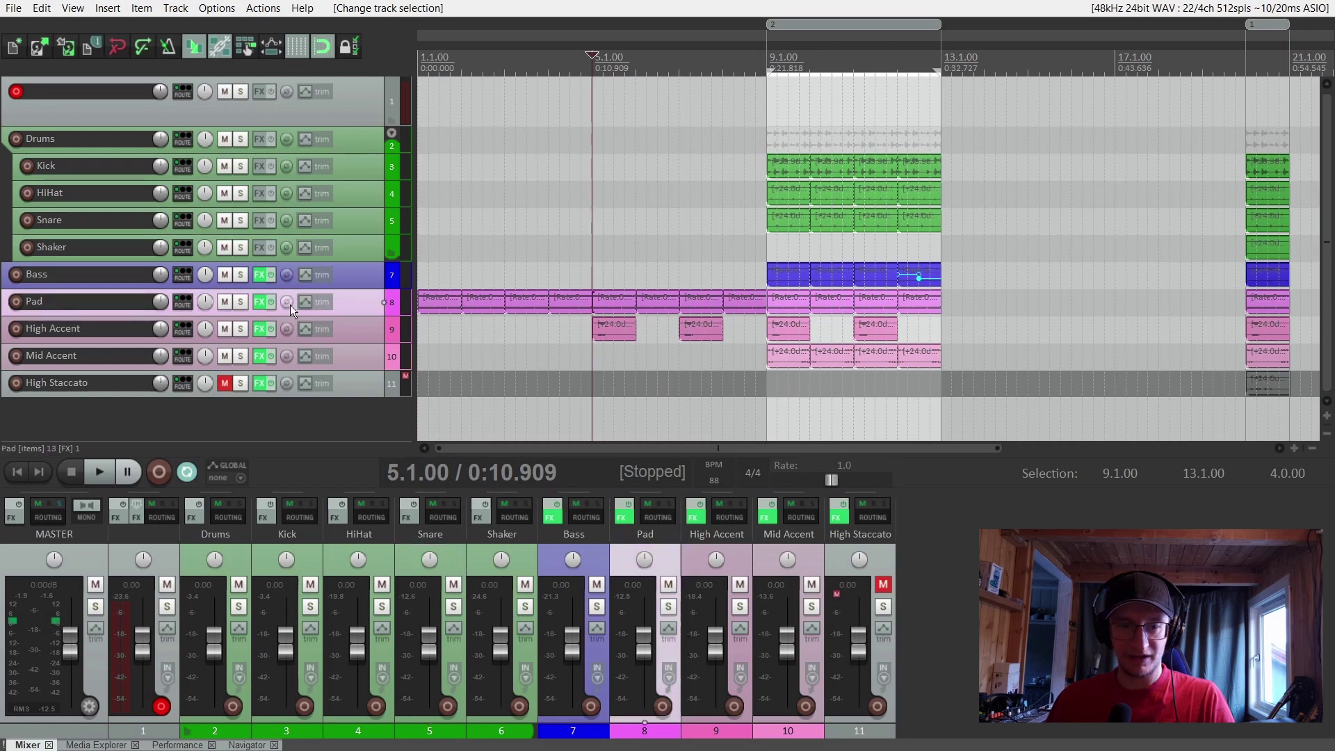
left_click(260, 300)
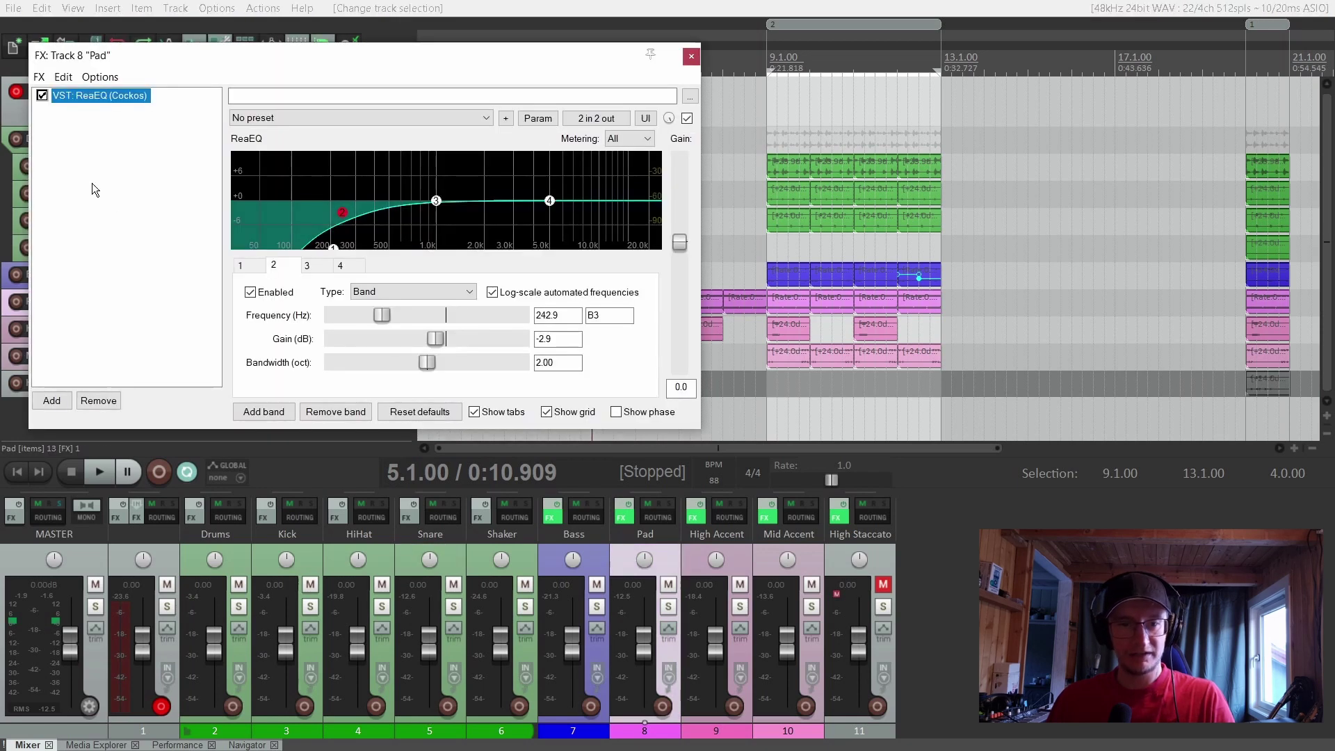
double_click(136, 199)
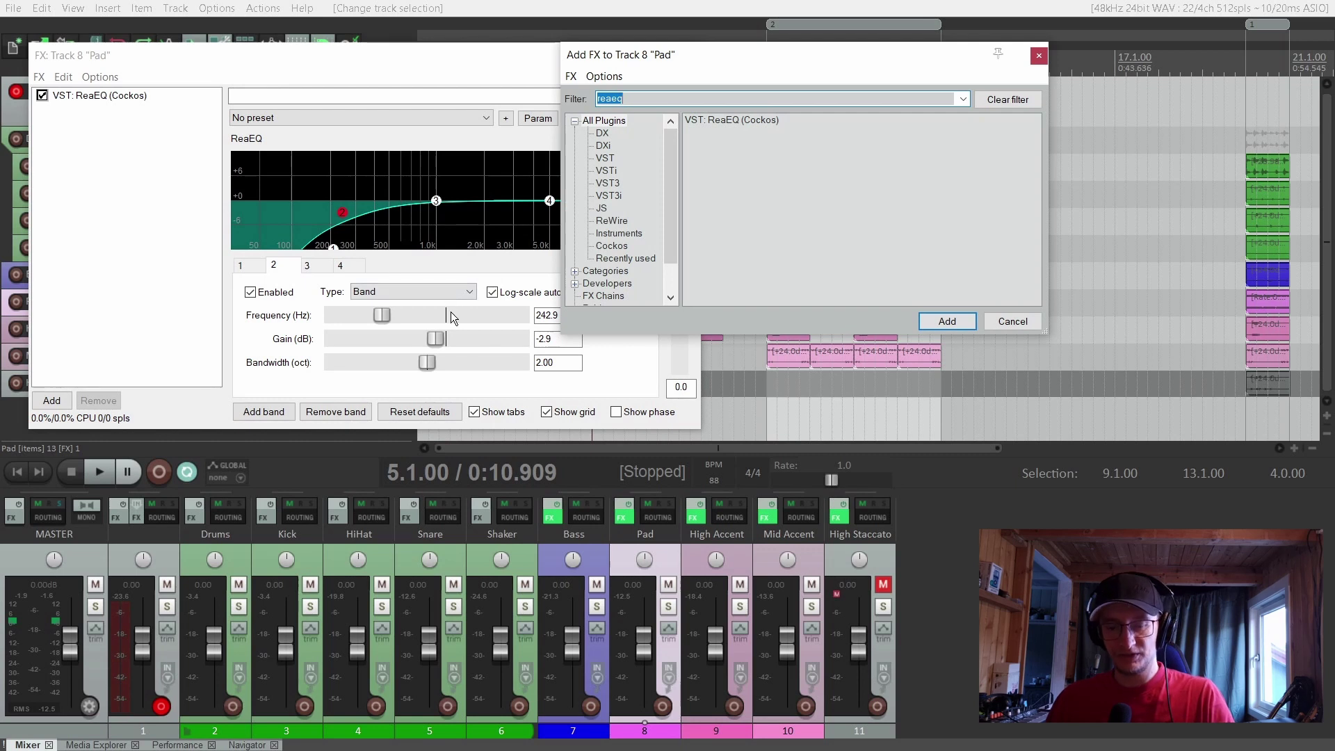
key("BackSpace")
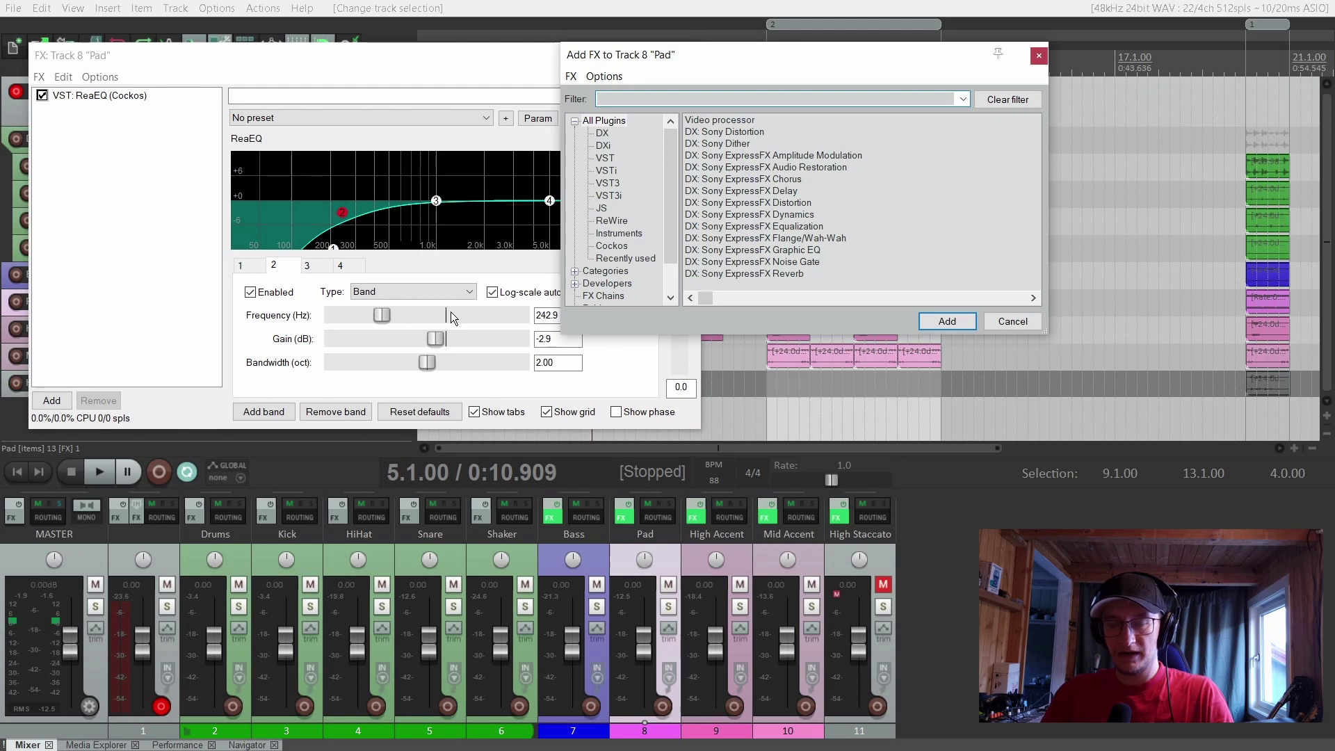
type("phaser")
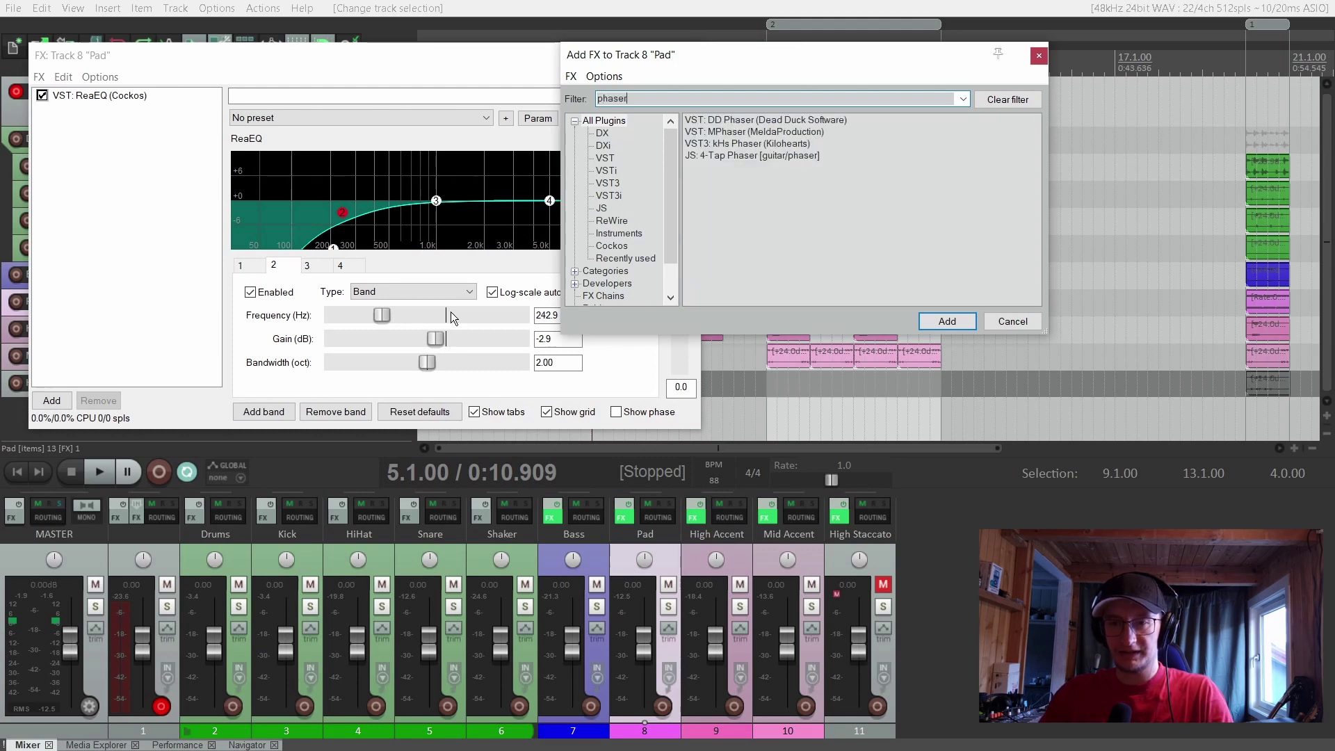
key("Down")
key("Down")
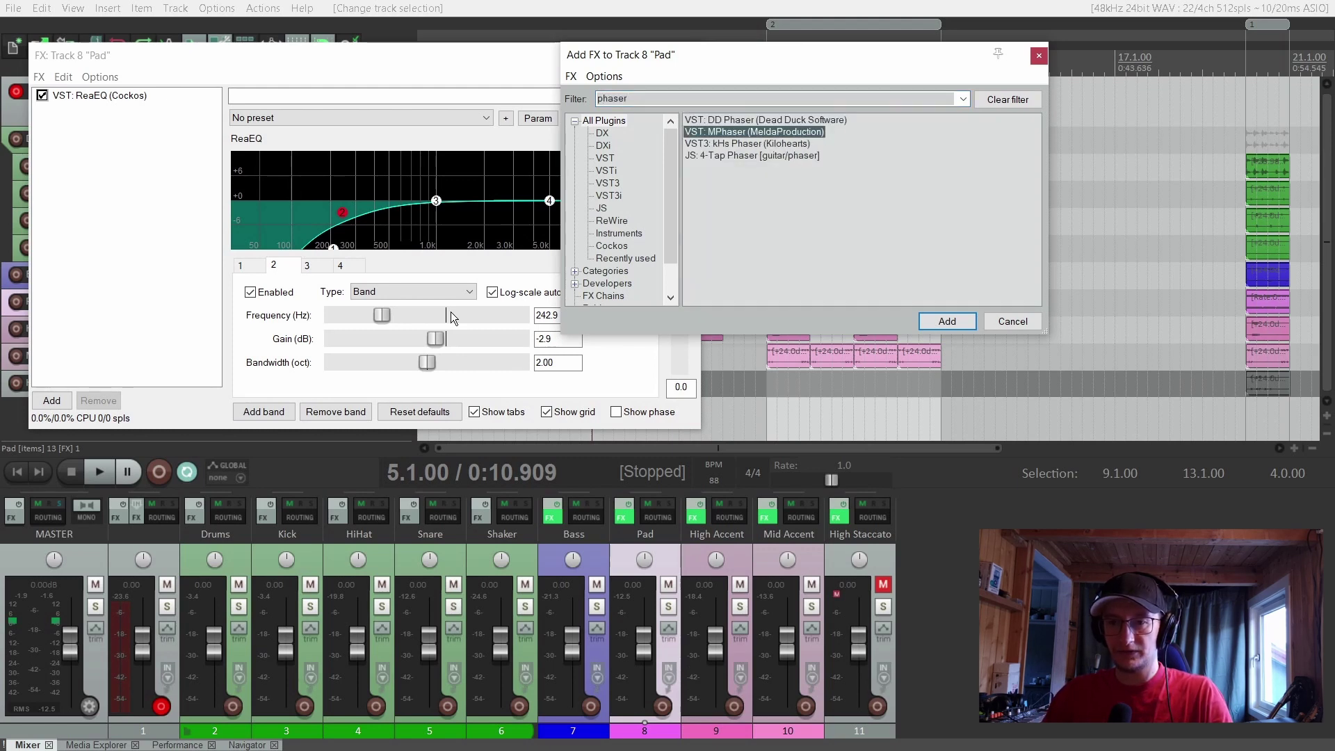
key("Return")
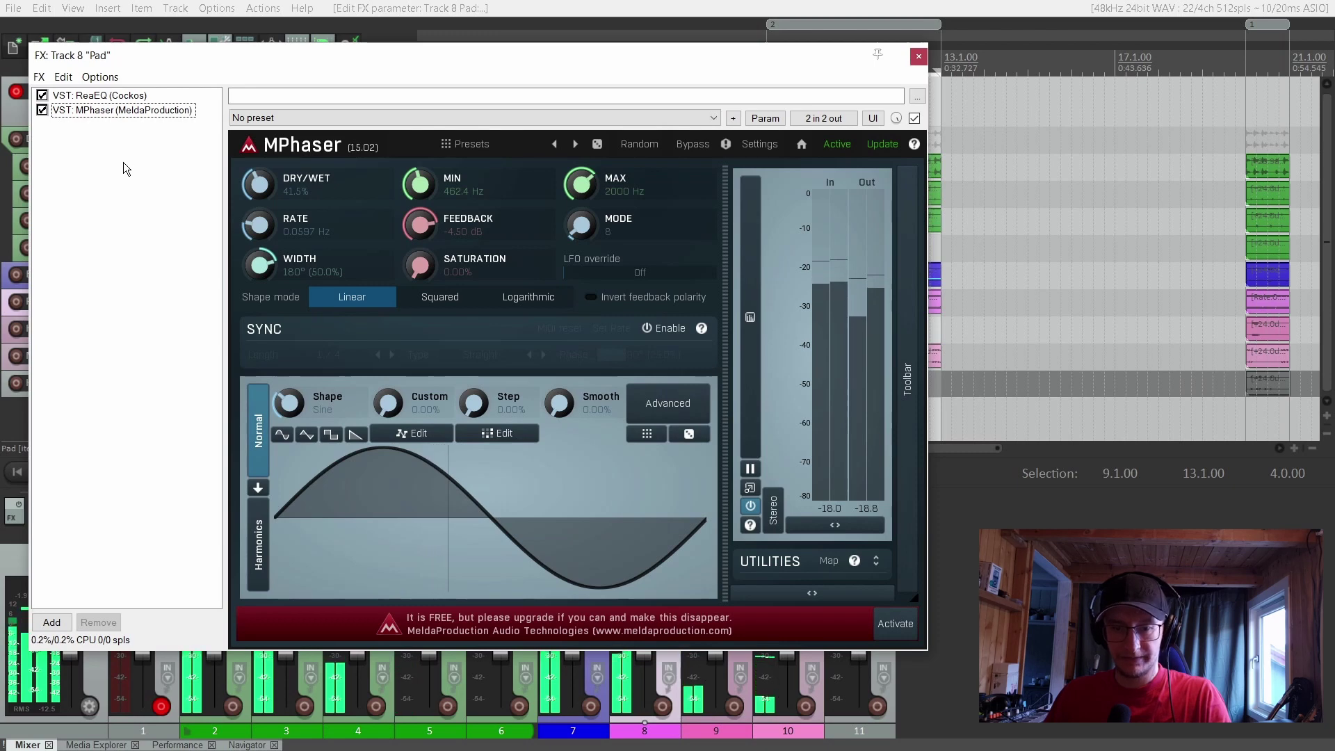
Bypass and re-enable MPhaser on the Pad track to compare the sound
left_click(42, 110)
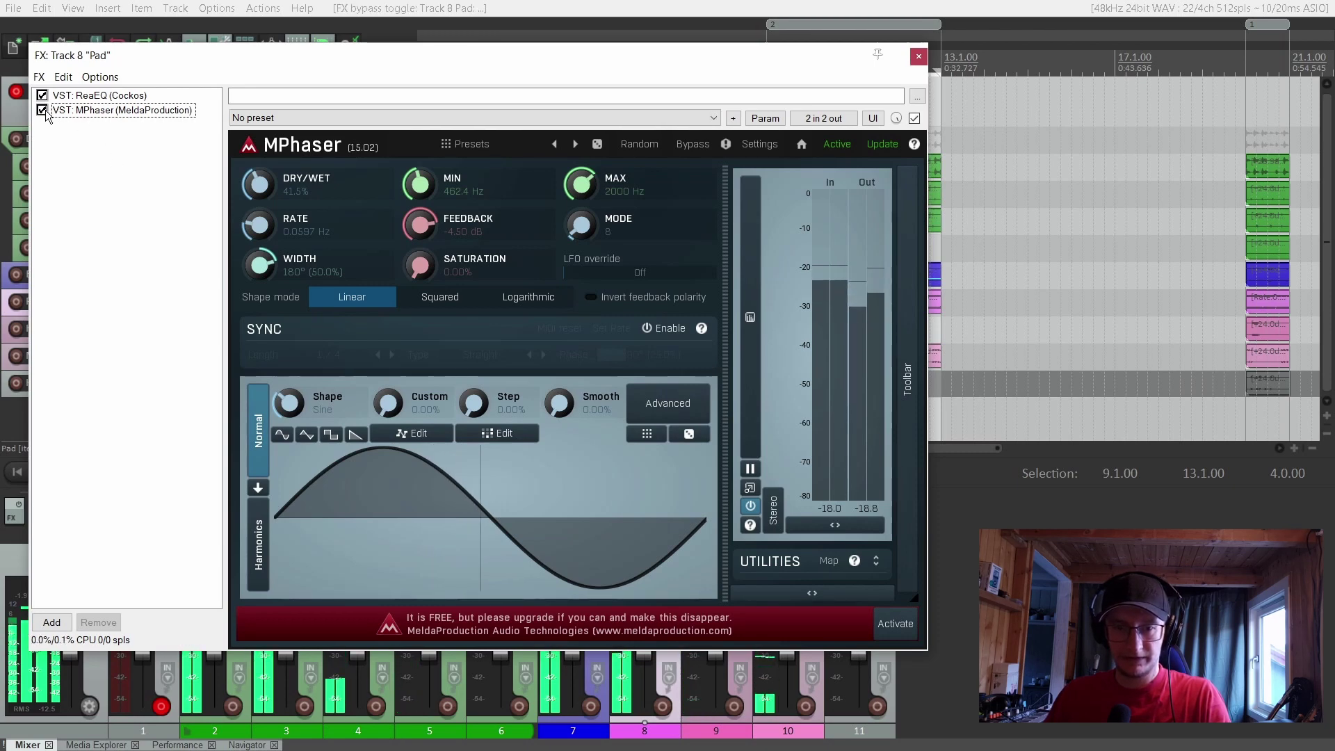
left_click(42, 110)
Add a second ReaEQ after MPhaser with low shelf band 1 at 187.1 Hz, -120 dB and band 2 at 246.6 Hz, -3.5 dB
key("ctrl+v")
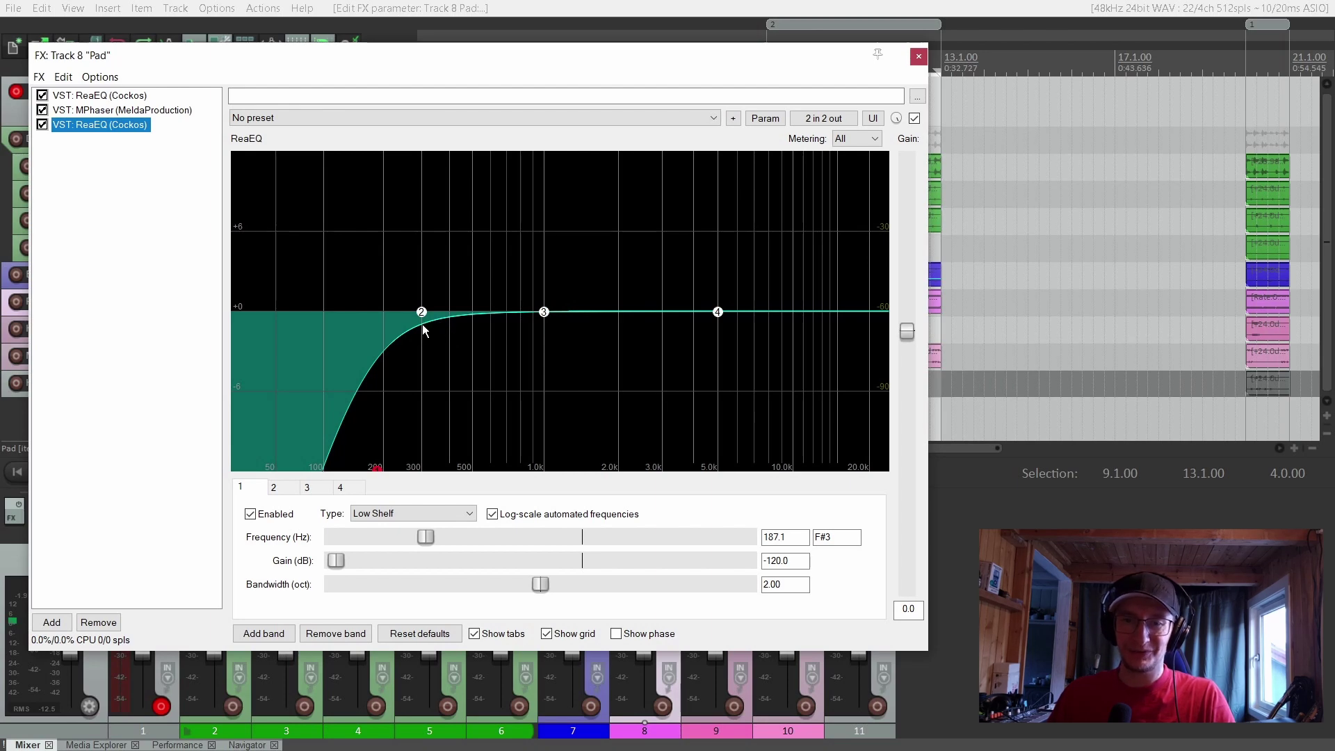
left_click_drag(413, 312, 405, 363)
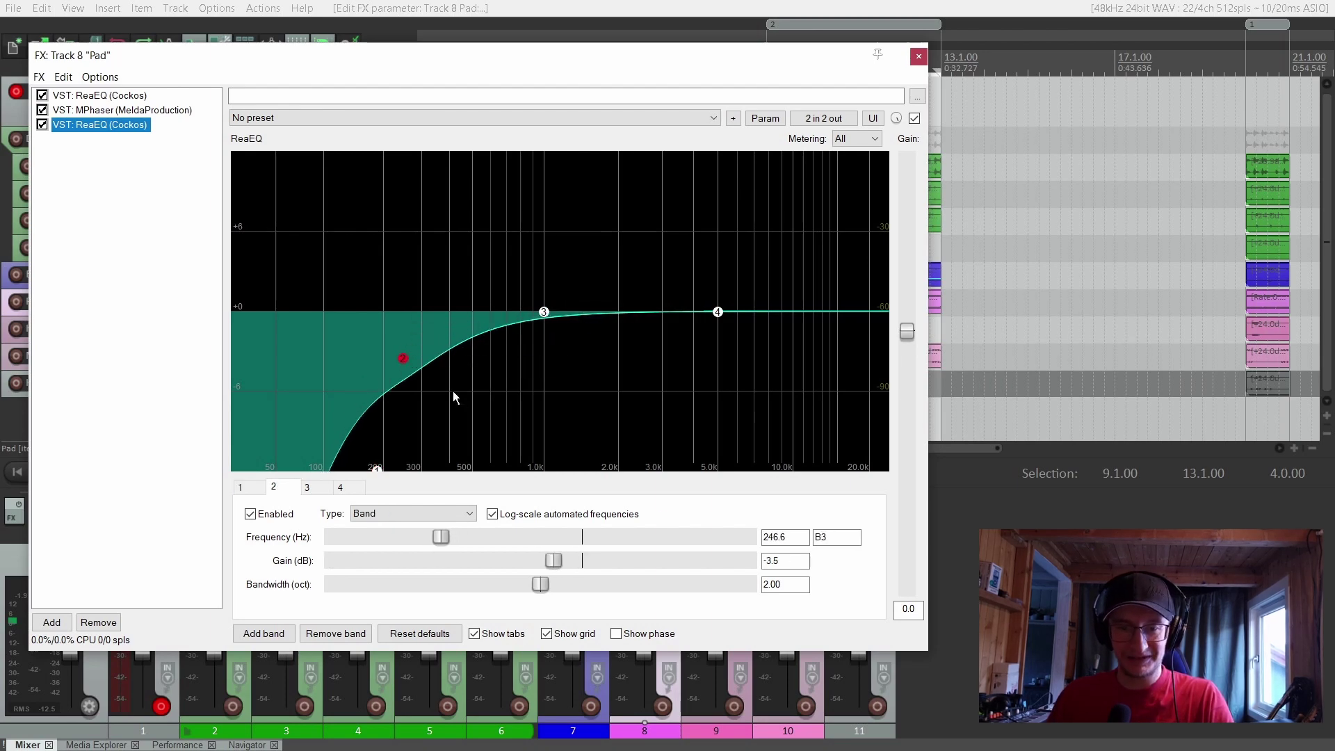
key("Escape")
Add the kHs distortion effect to the Snare track
left_click(260, 220)
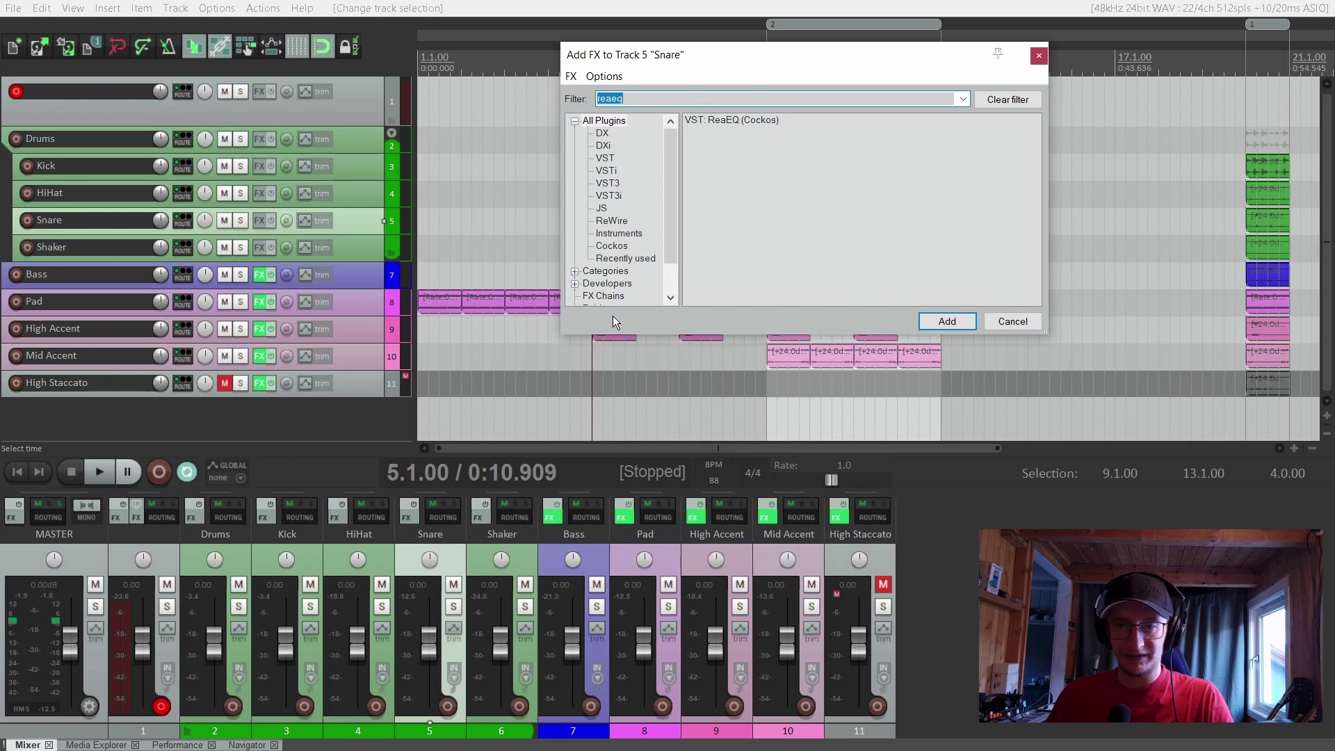
type("khs diso")
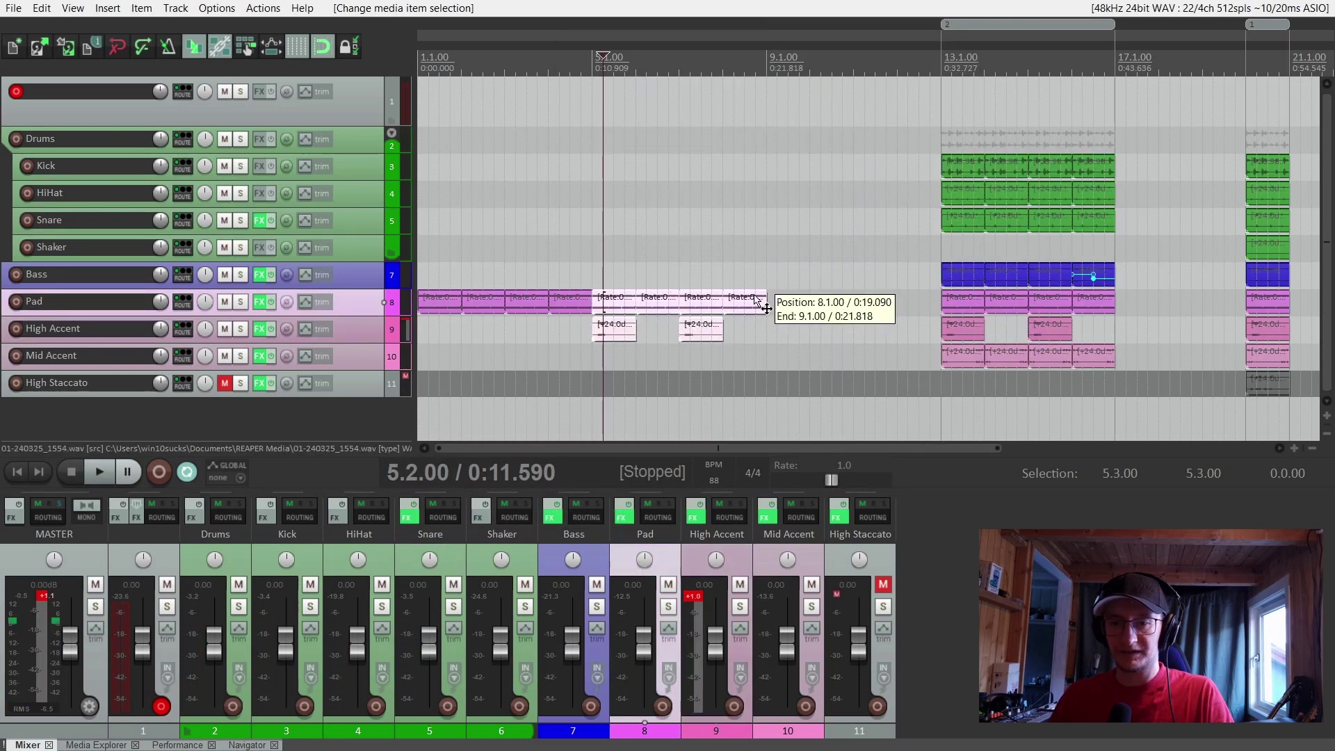
Fill bars 9 to 12 with copies of the Pad and High Accent items from bars 5 to 8 and the Bass items from bars 13 to 16
left_click_drag(820, 299, 994, 267)
left_click(963, 273)
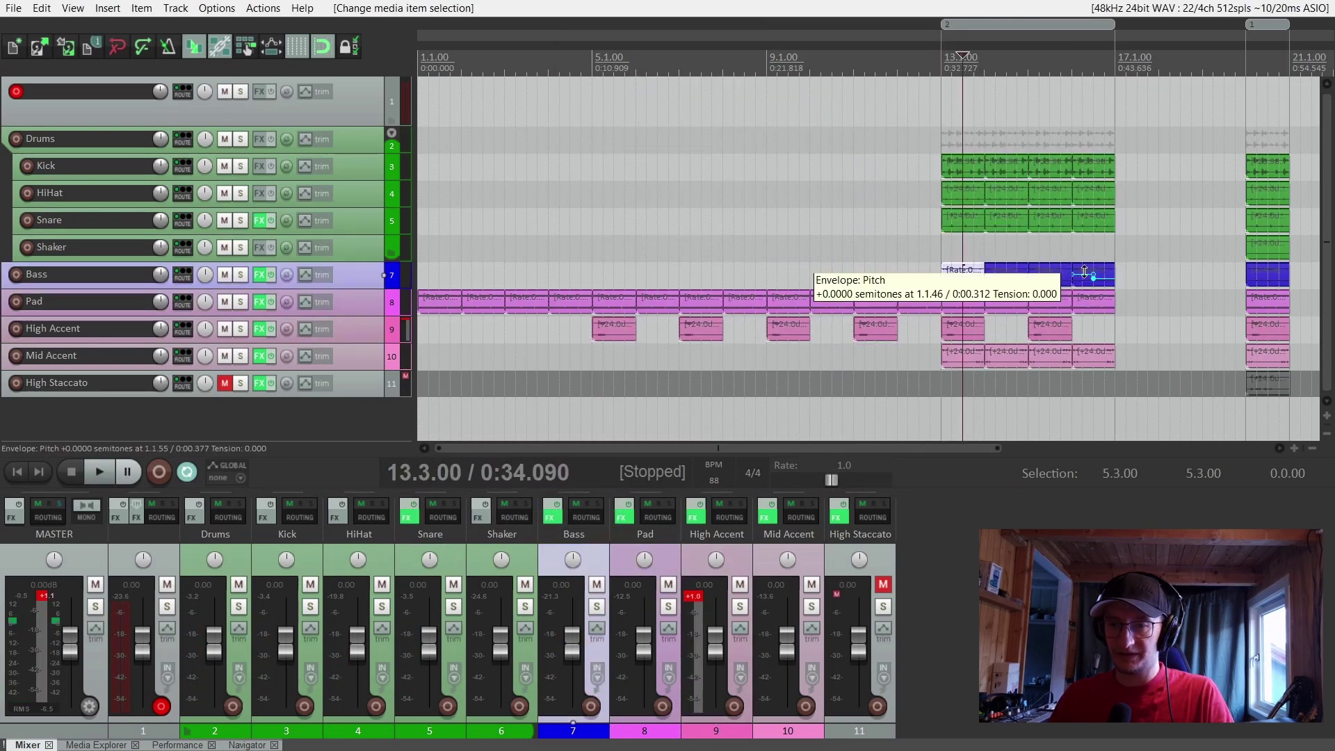
left_click_drag(1109, 275, 935, 276)
Delete the four Mid Accent items in bars 13 to 16 and play from the end of bar 8
left_click(981, 356)
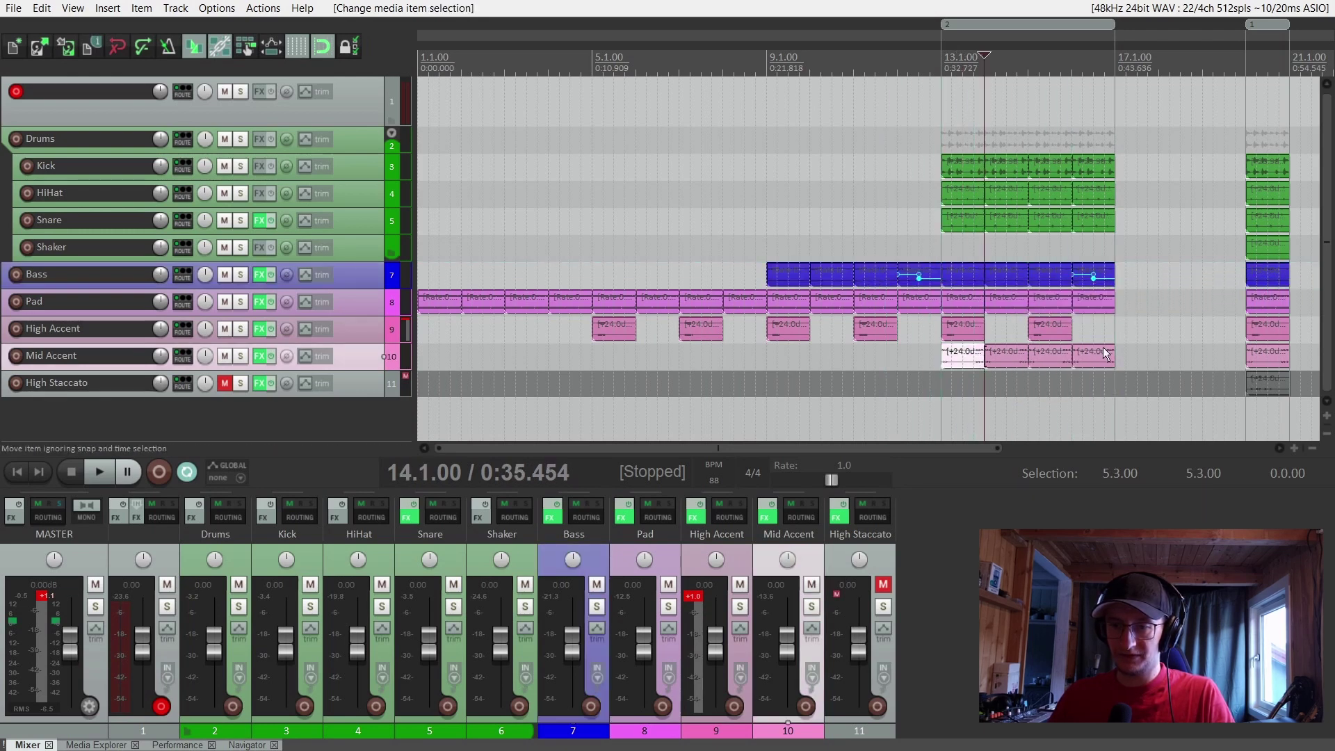
key("Delete")
left_click(756, 356)
key("space")
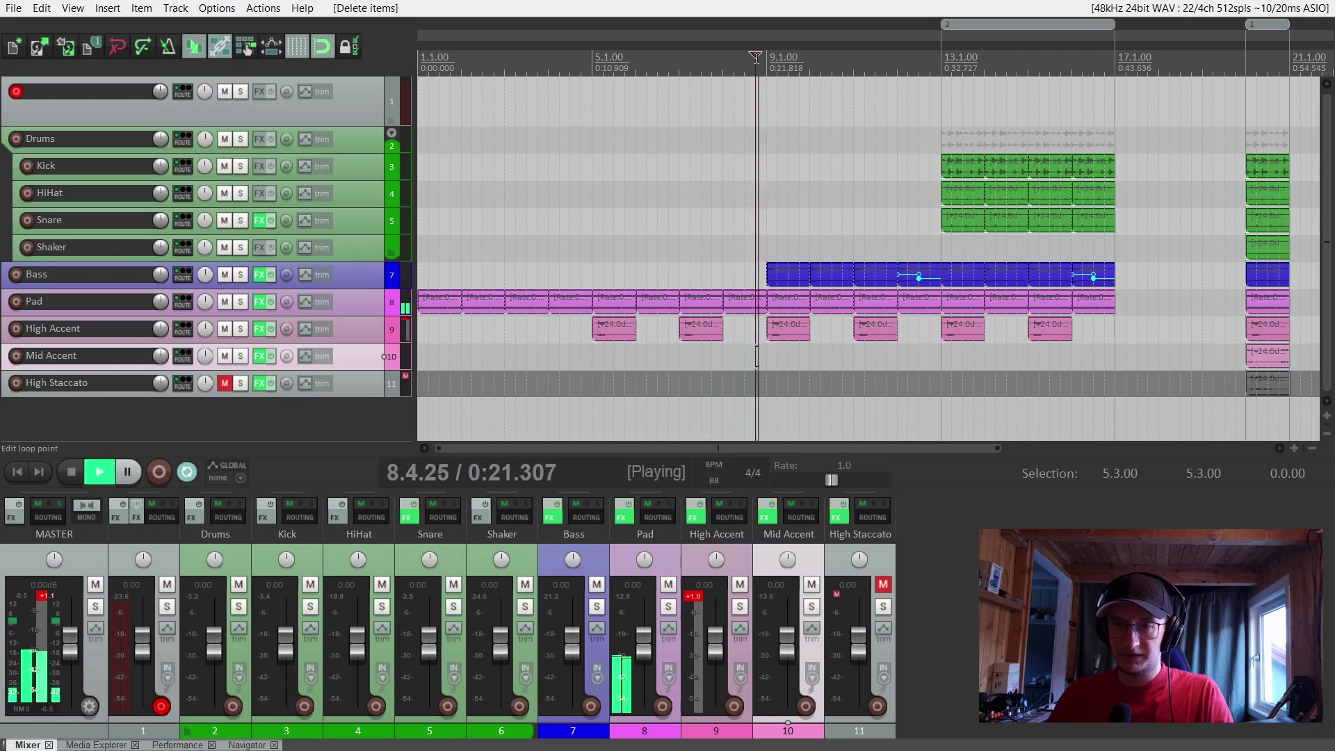
Stop playback, split the Bass item in bar 9 at 9.4.00 and remove its tail
scroll(793, 137, "down", 2)
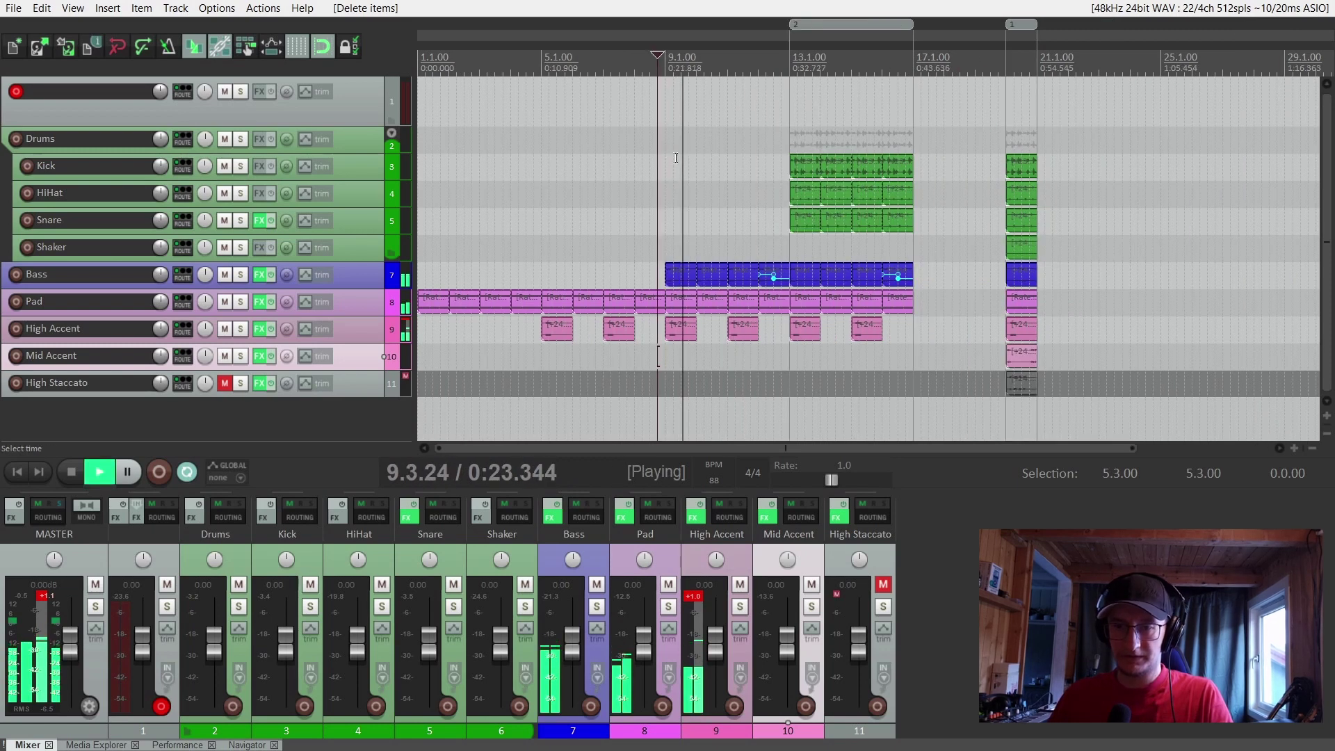
left_click(688, 277)
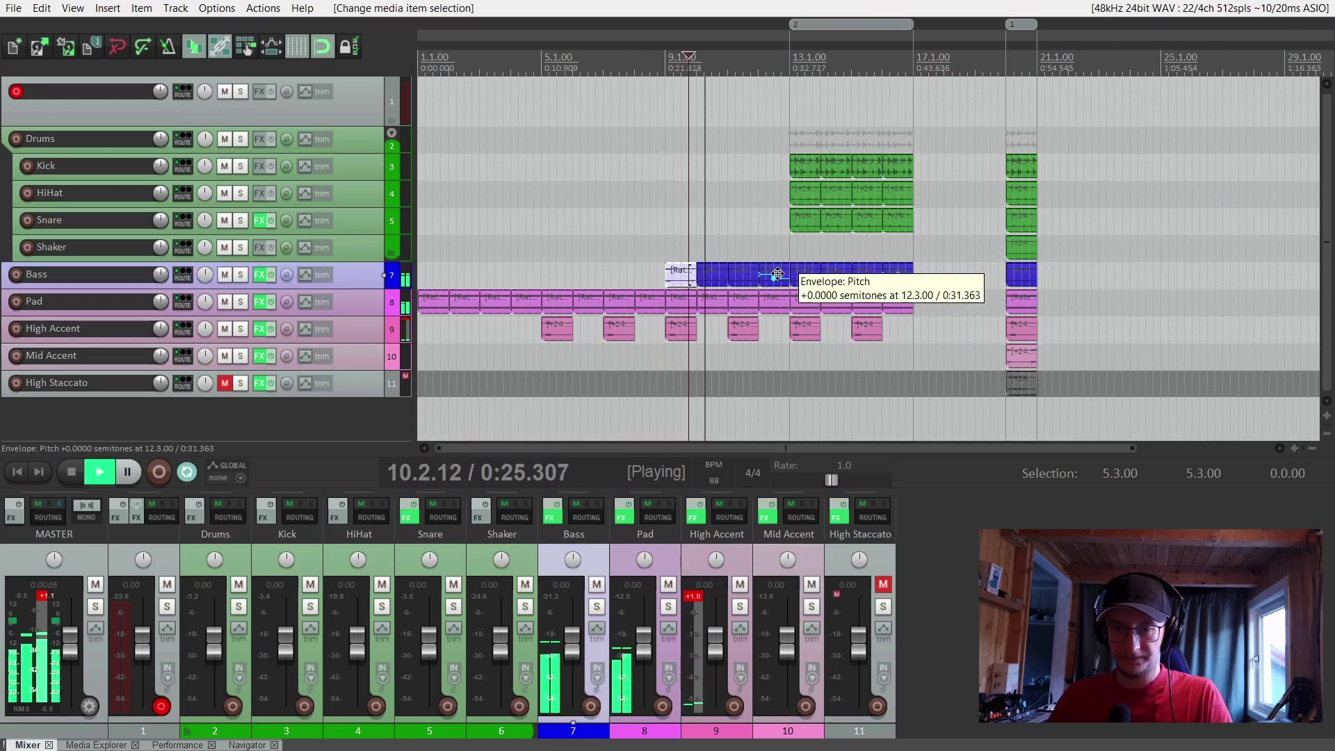
key("space")
scroll(751, 290, "up", 3)
scroll(751, 290, "up", 2)
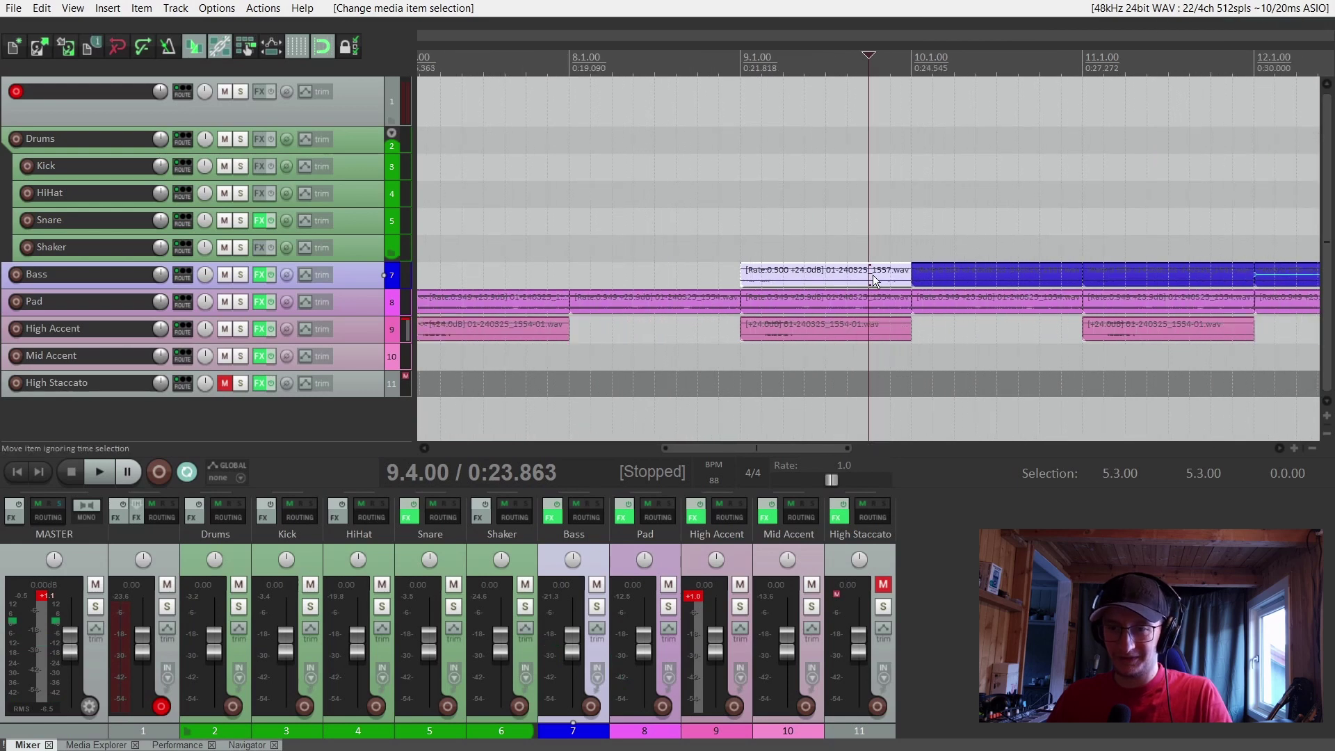
key("s")
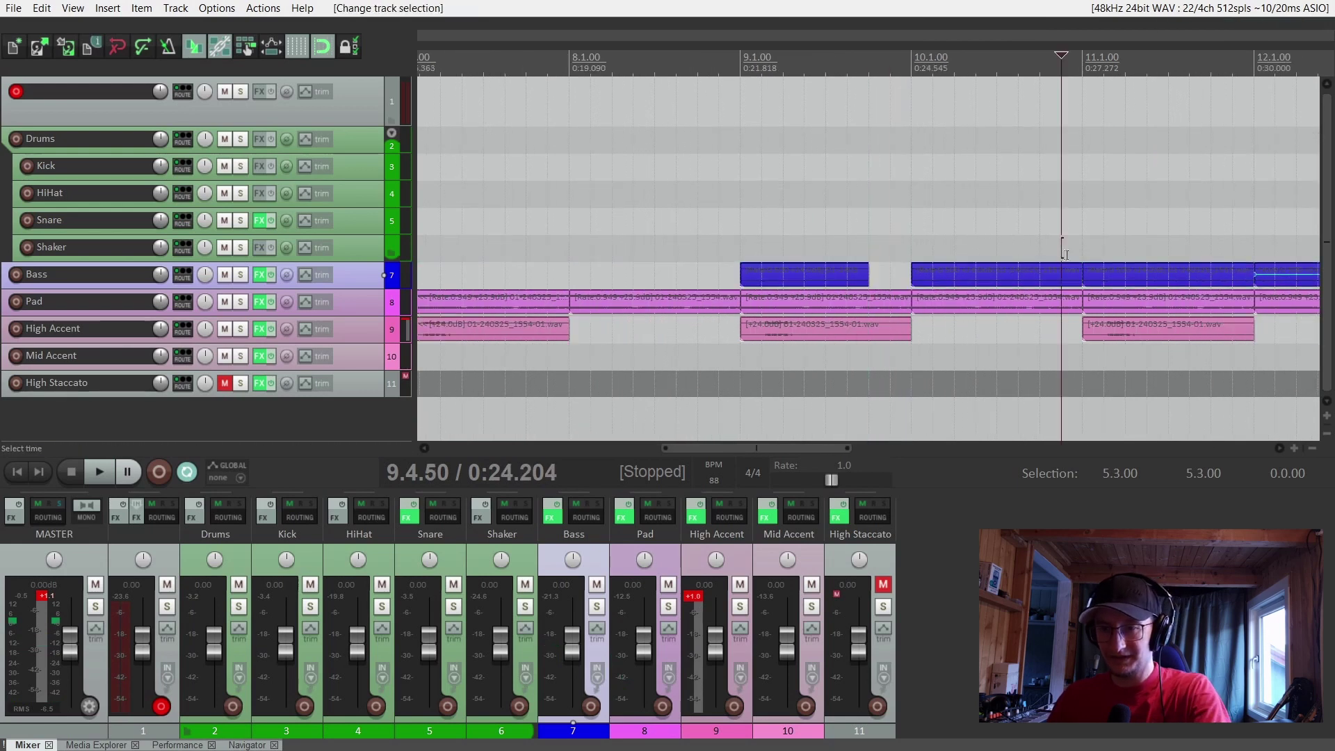
Split the Bass items in bars 10 and 11 at 10.4.00 and 11.4.00 and remove their tails
left_click(1064, 274)
left_click(1043, 275)
key("s")
left_click(1053, 278)
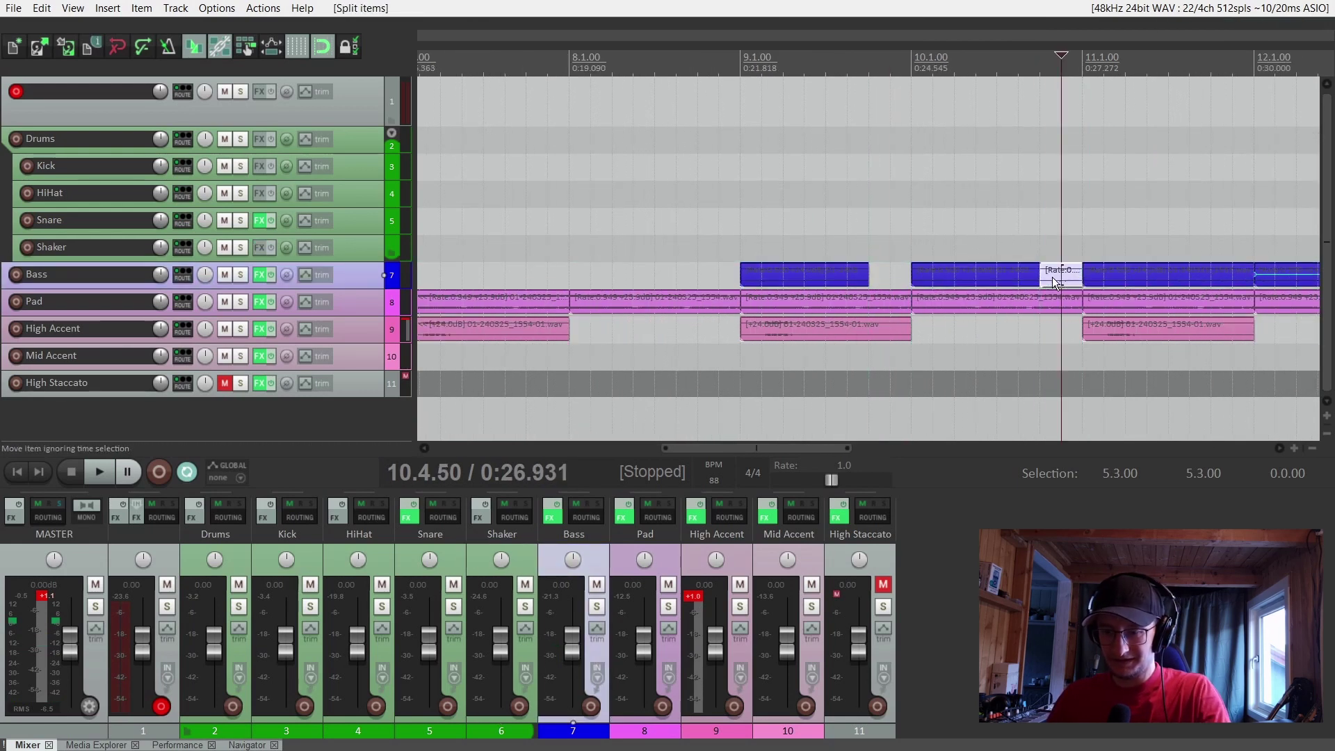
left_click(1211, 276)
key("s")
left_click(1233, 277)
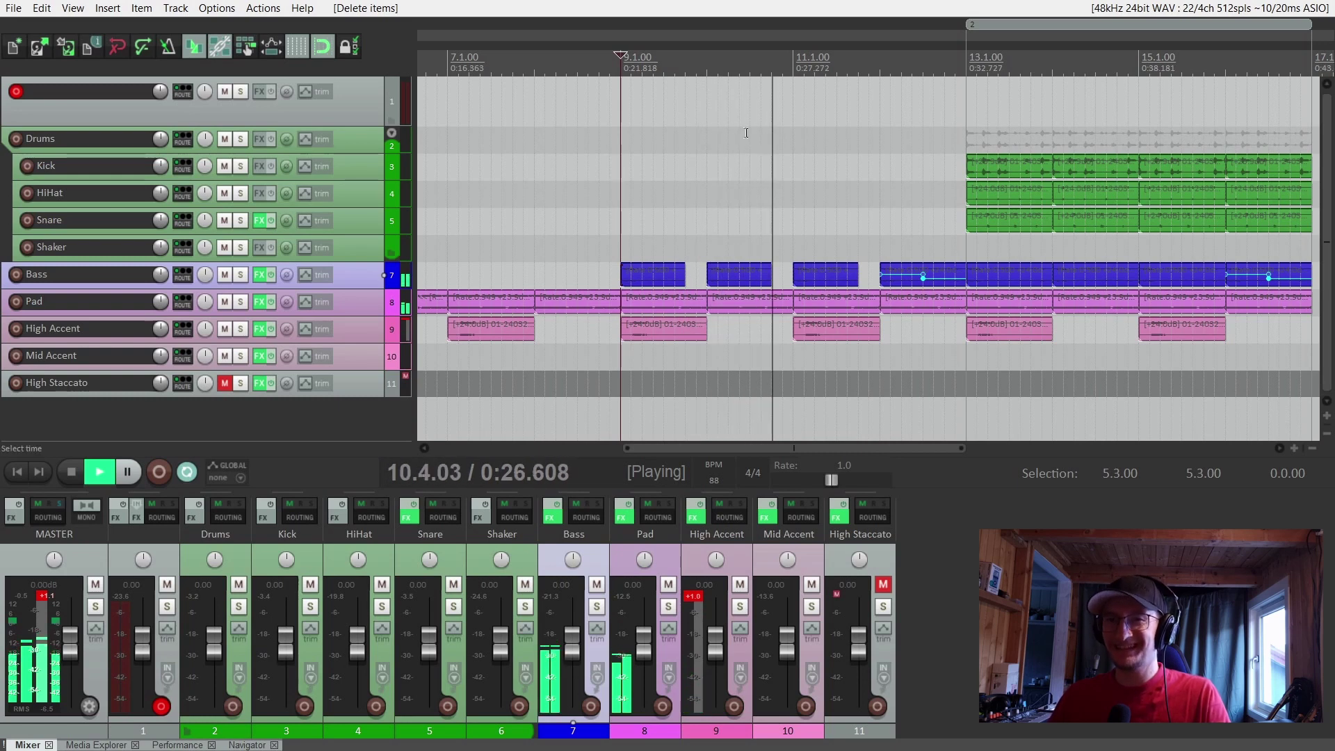
Stop playback and clear the High Accent track's peak indicator
key("space")
left_click(703, 598)
left_click(700, 595)
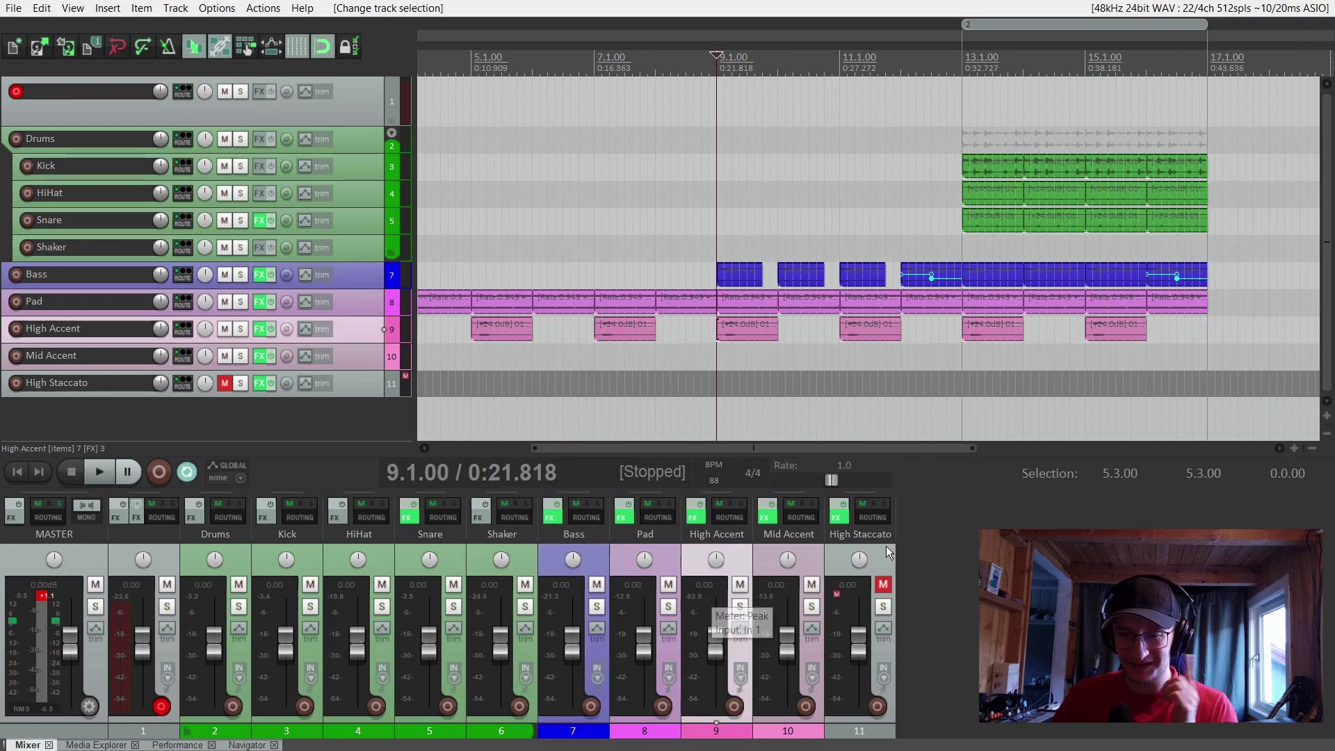
Open the Sample Packs folder in the media browser to look for cymbal samples
key("alt+d")
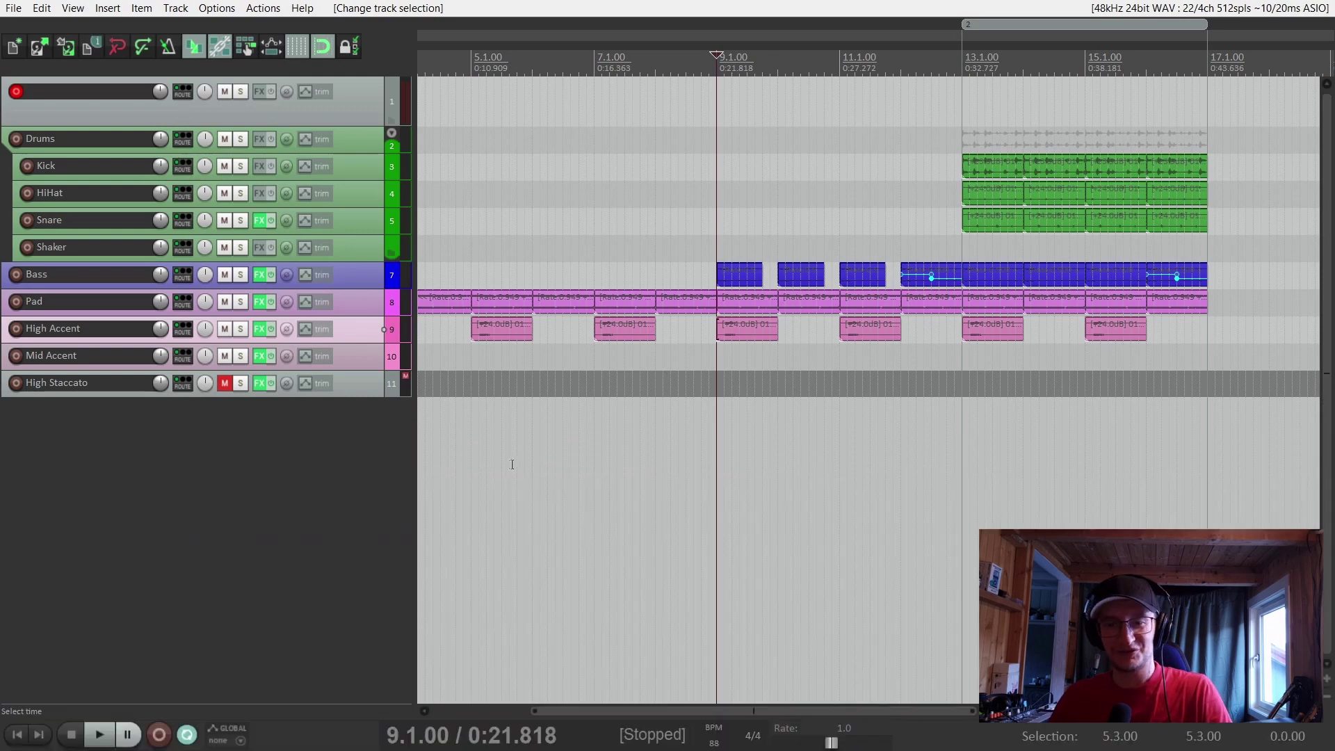
key("alt+d")
left_click(95, 745)
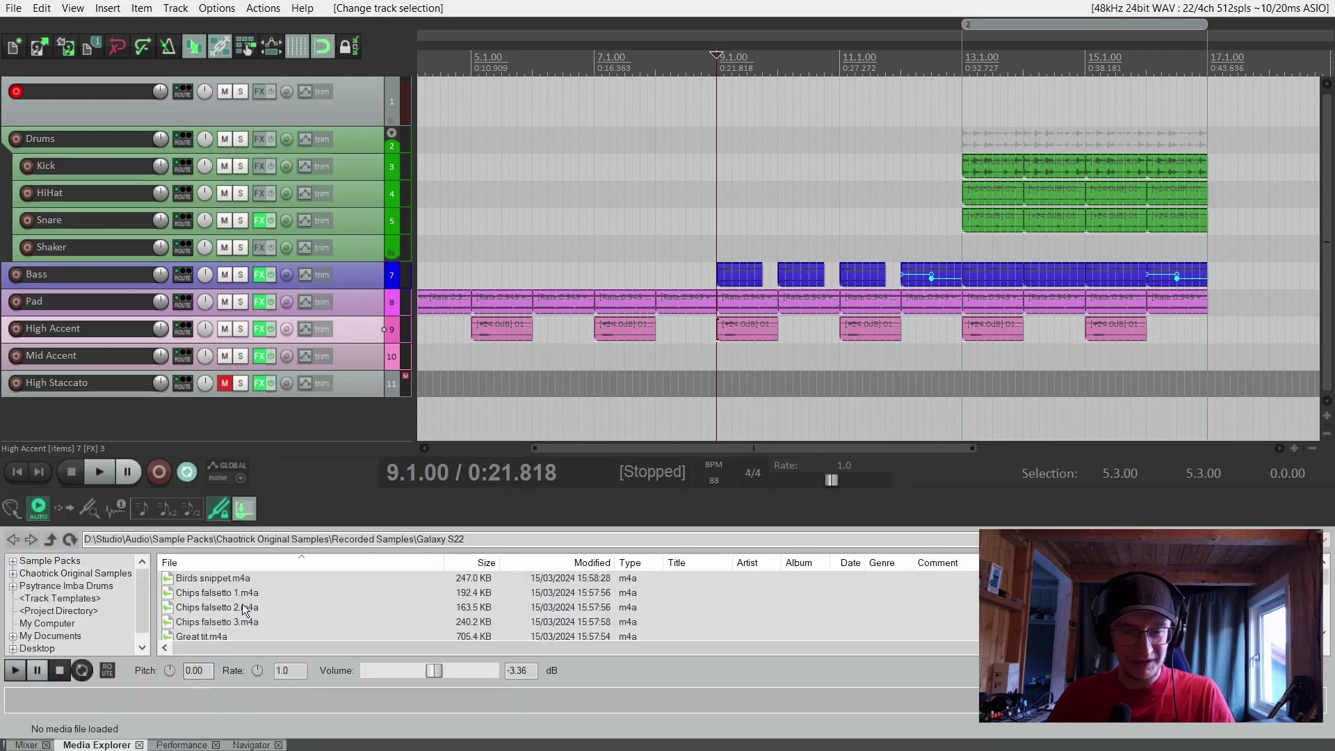
left_click(97, 563)
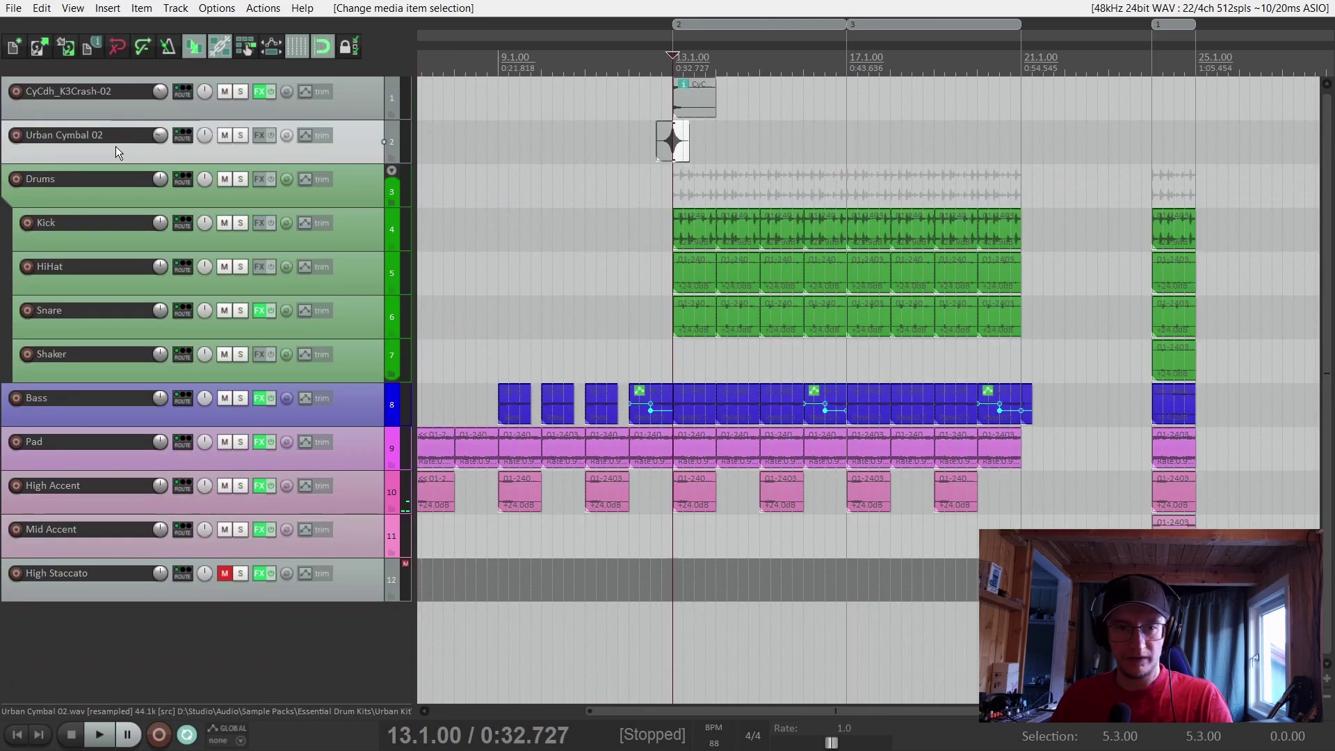
Move the Urban Cymbal 02 track into the Drums folder below Snare and shift its decaying cymbal item further into bar 13
left_click_drag(111, 136, 52, 334)
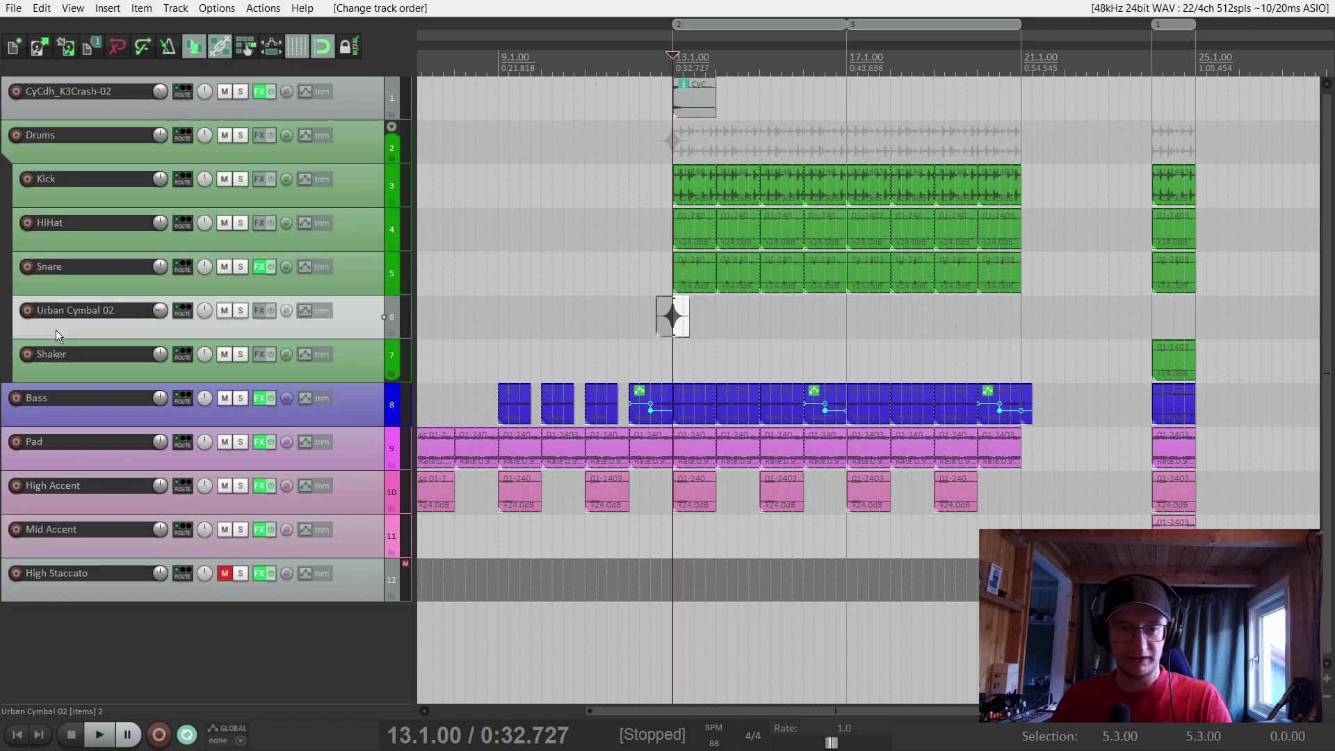
left_click_drag(683, 321, 728, 322)
left_click(668, 279)
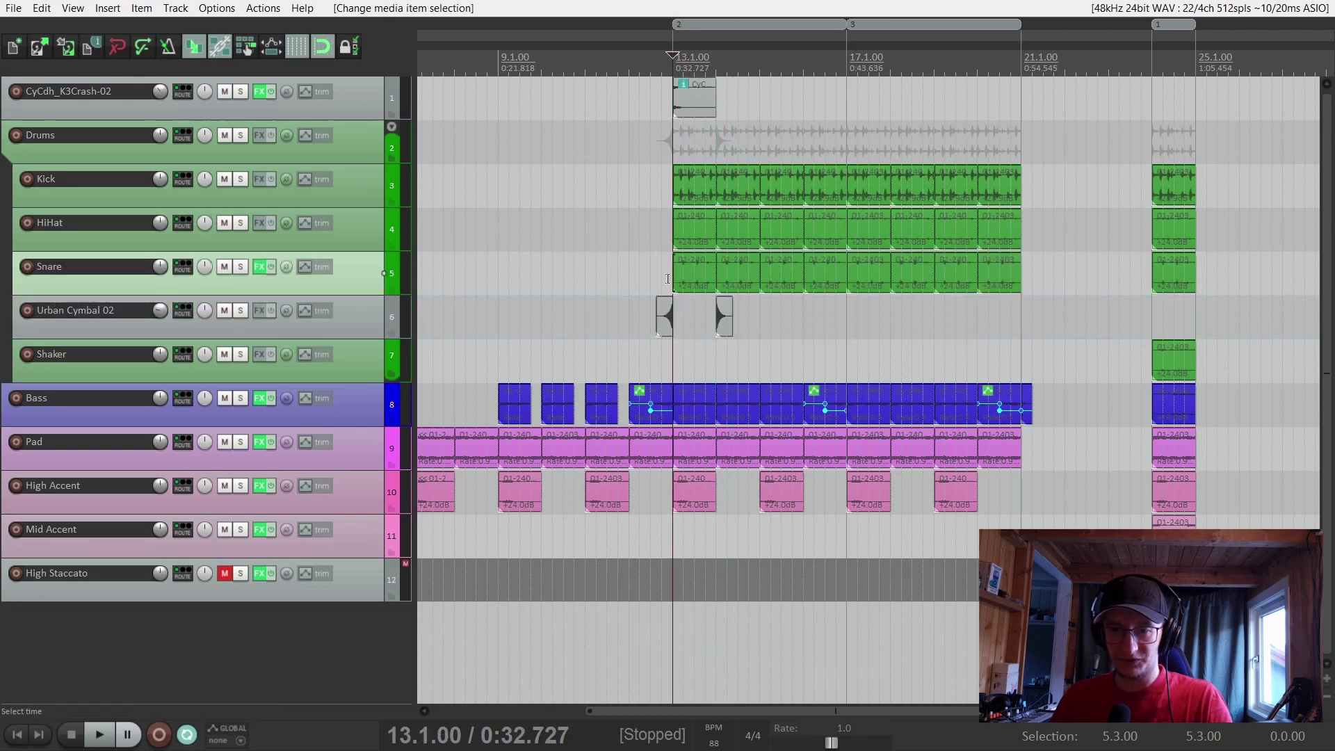
left_click(656, 282)
scroll(723, 274, "up", 3)
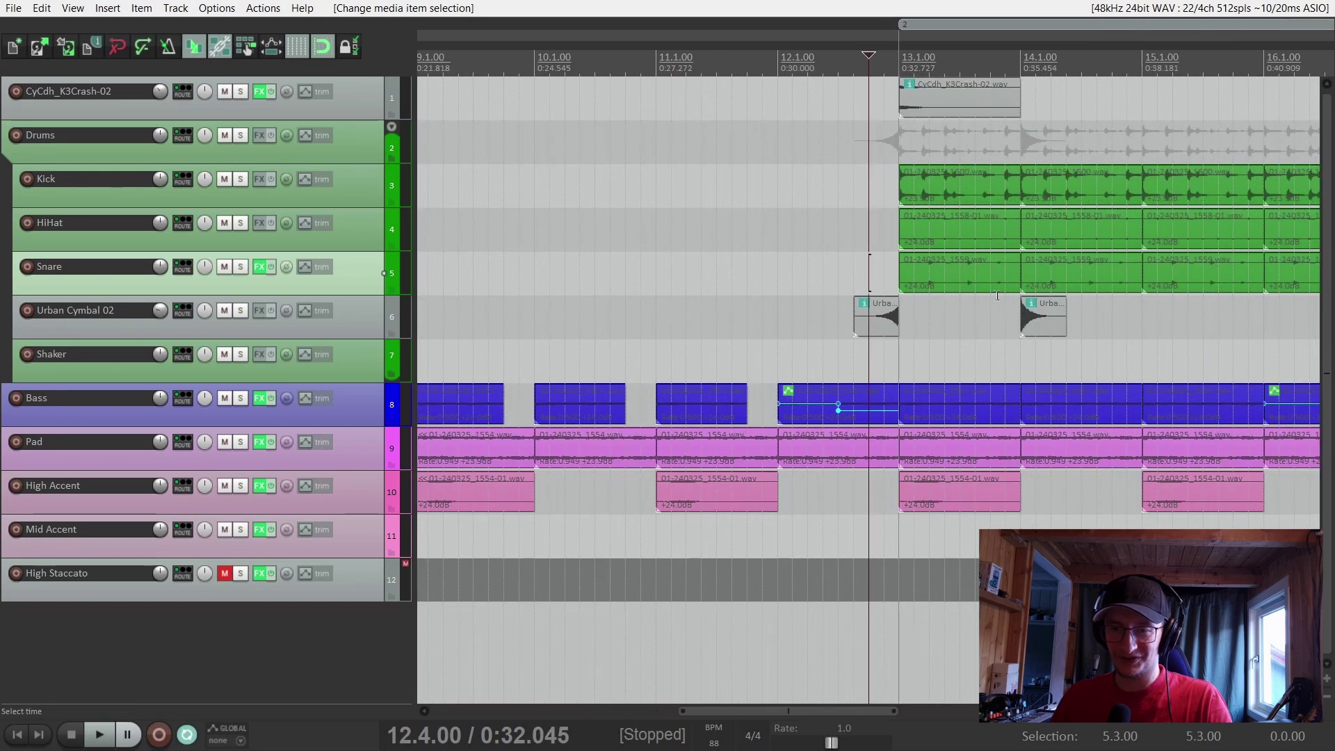
left_click_drag(1054, 320, 998, 327)
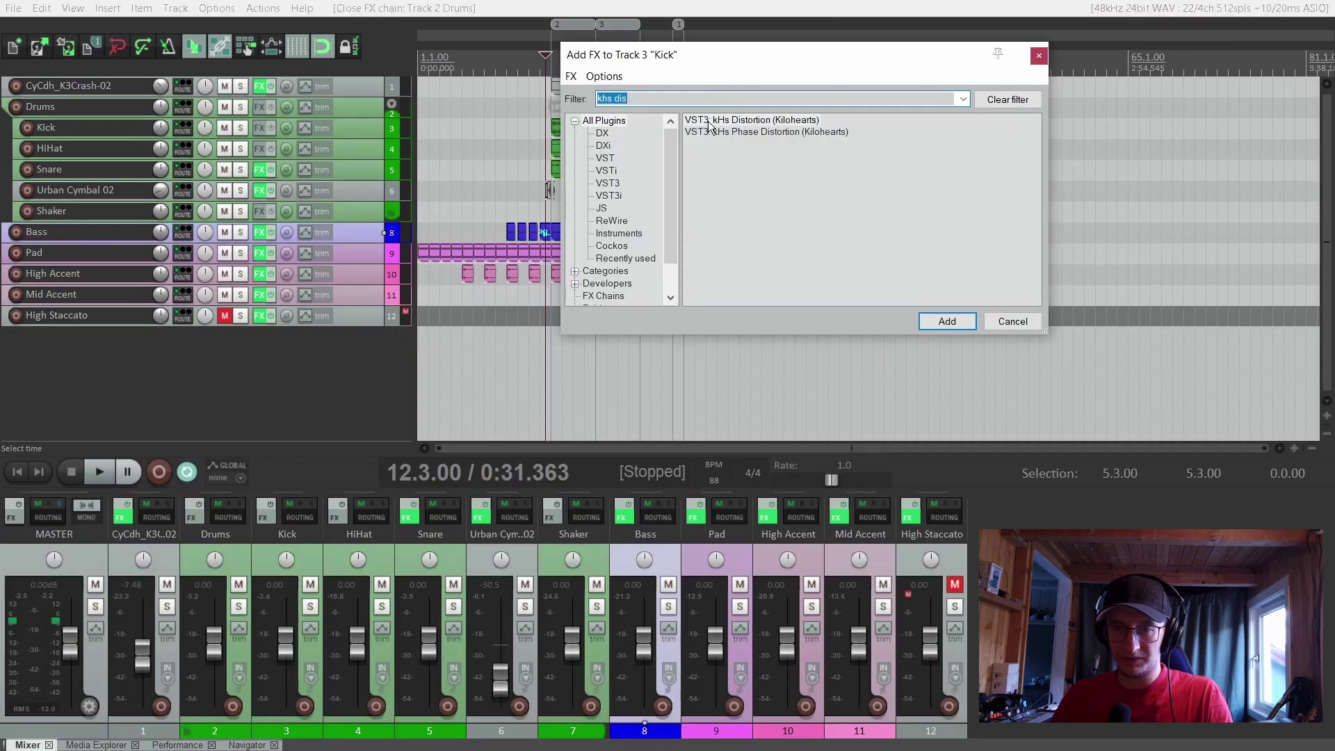
Add kHs Distortion to the Kick track, adjusting its Drive and lowering the track's volume to -7.48 dB
double_click(709, 120)
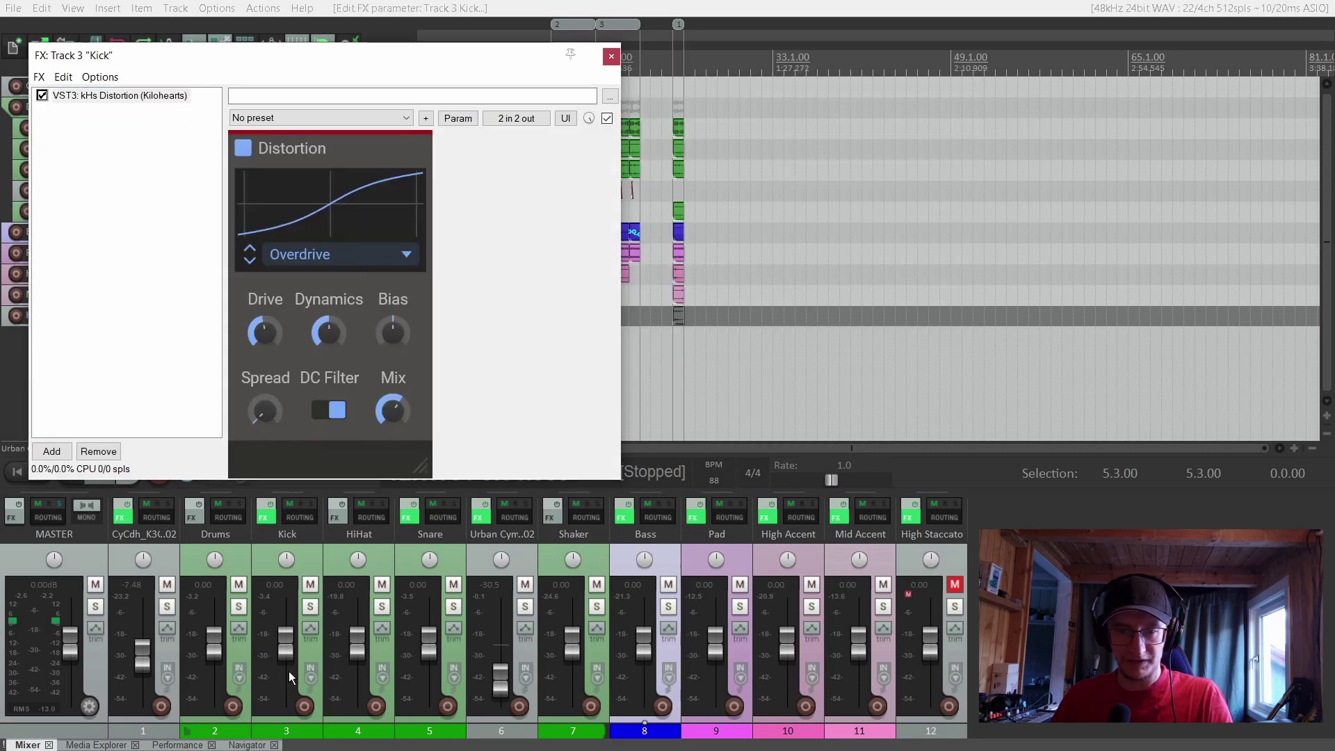
left_click_drag(278, 641, 281, 659)
left_click_drag(263, 333, 263, 321)
key("space")
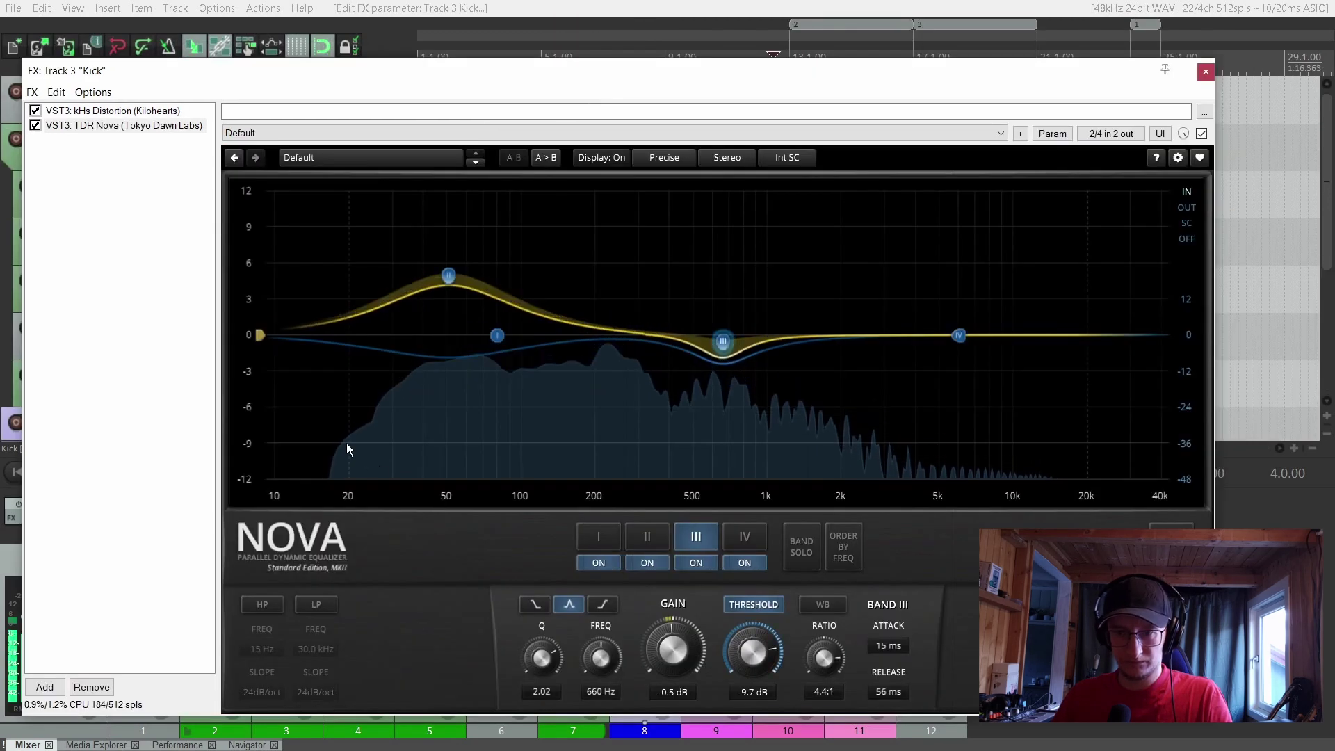
left_click(131, 248)
key("Escape")
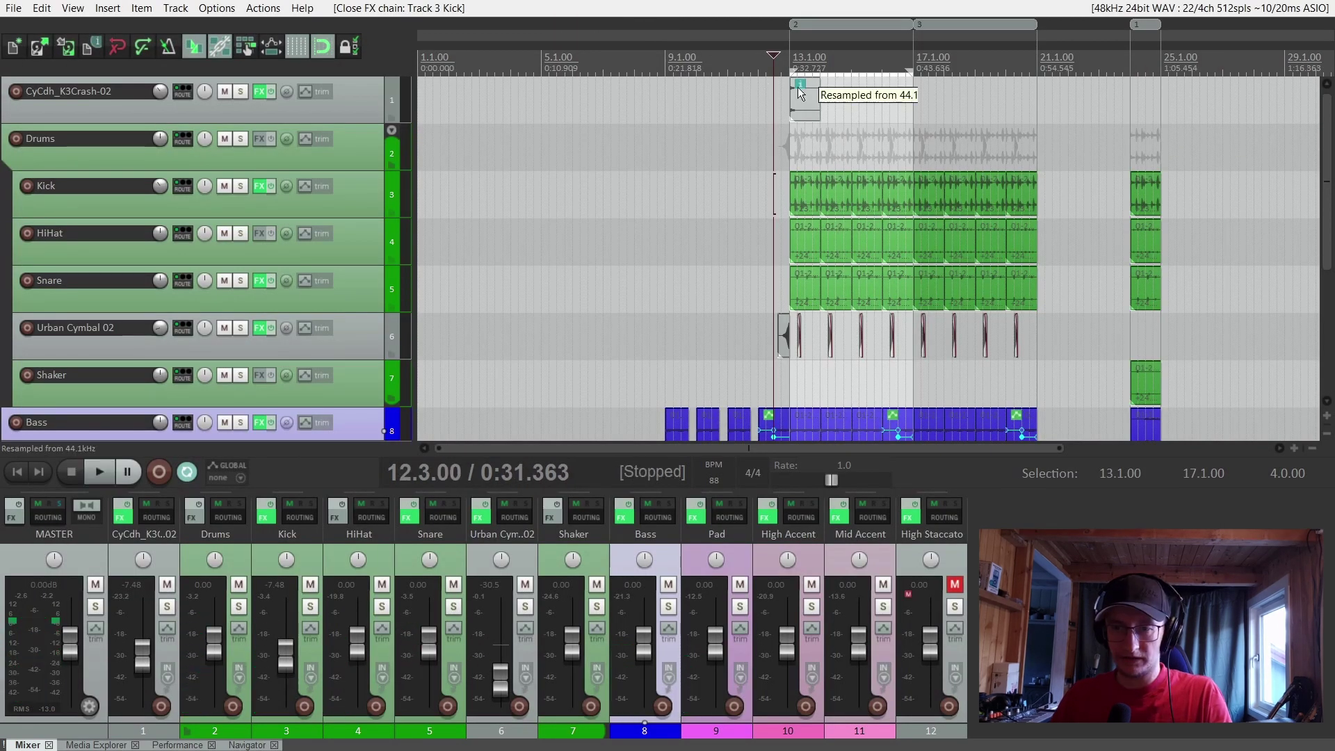
Compare the Kick track with its effects bypassed and enabled while playing bars 13 to 16
left_click(273, 187)
key("space")
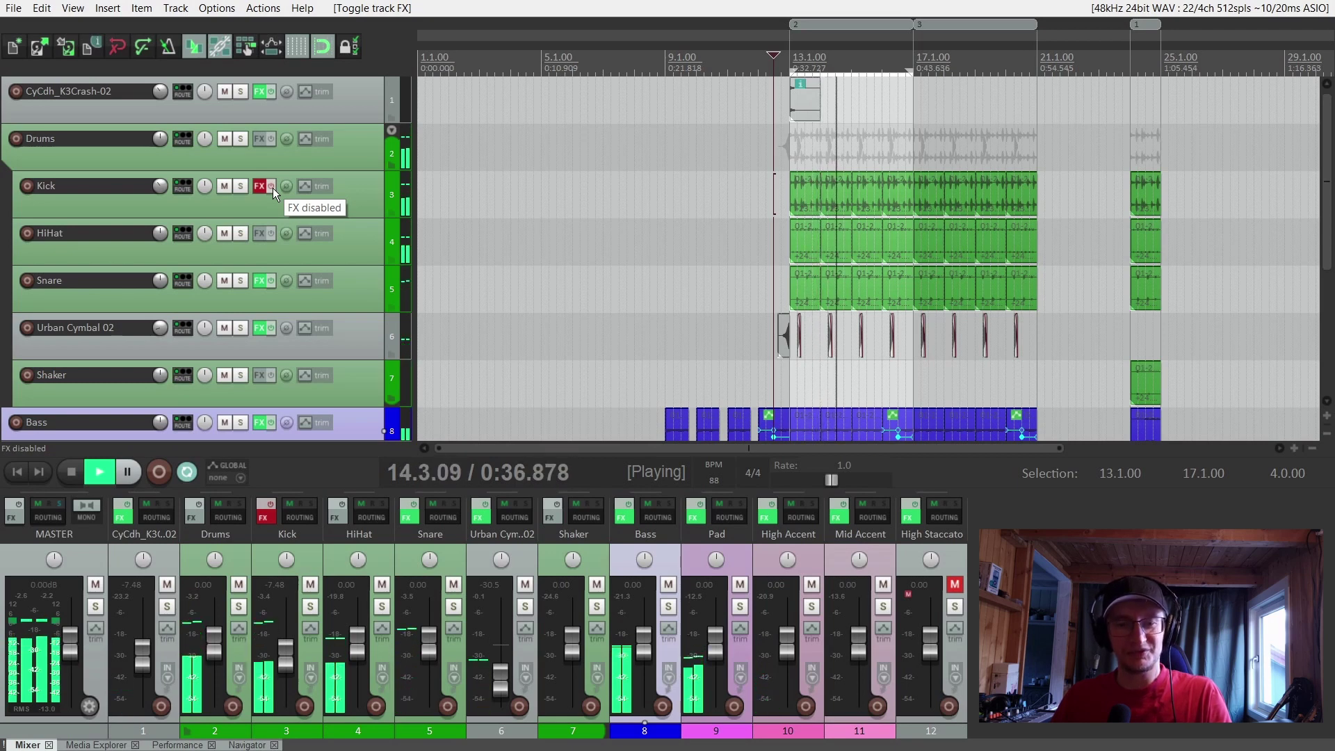
left_click(272, 187)
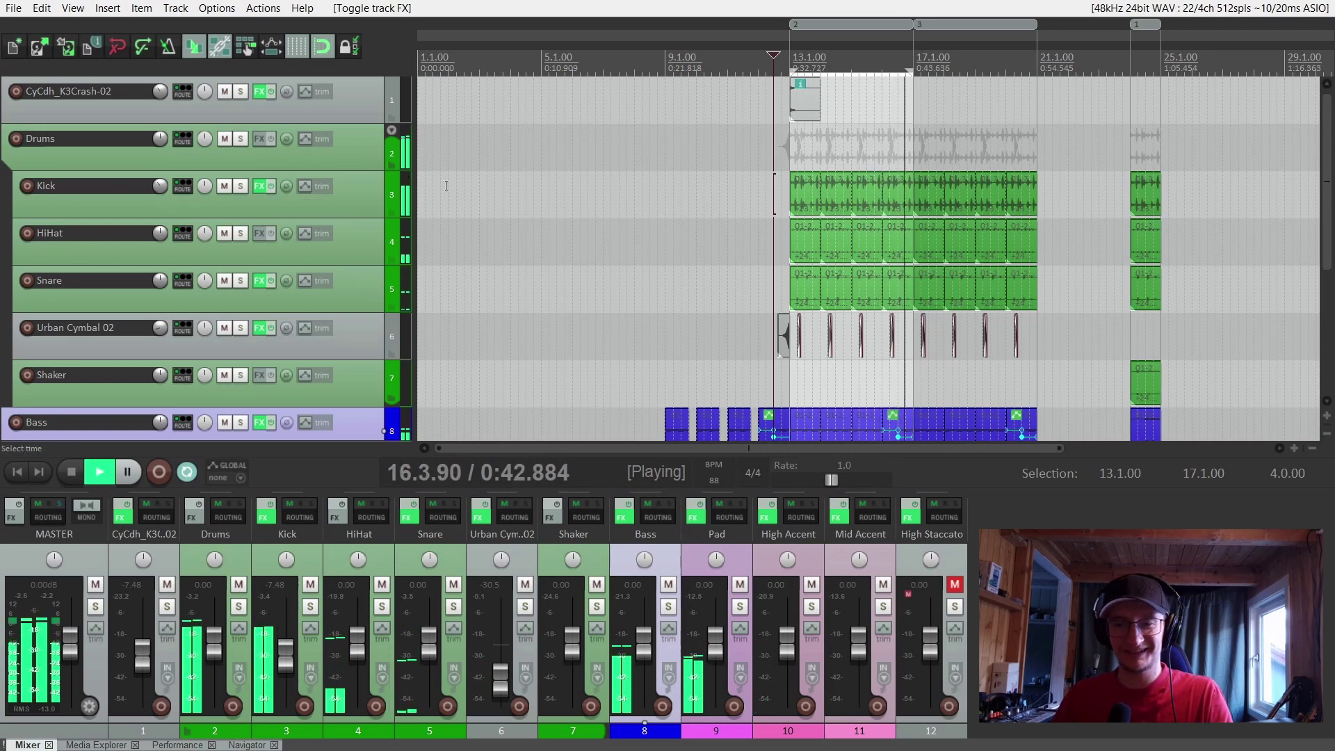
key("space")
Copy region 3 into bars 21 to 24 and fill those bars with copies of the Mid Accent loop item
key("ctrl+Page_Down")
left_click(631, 369)
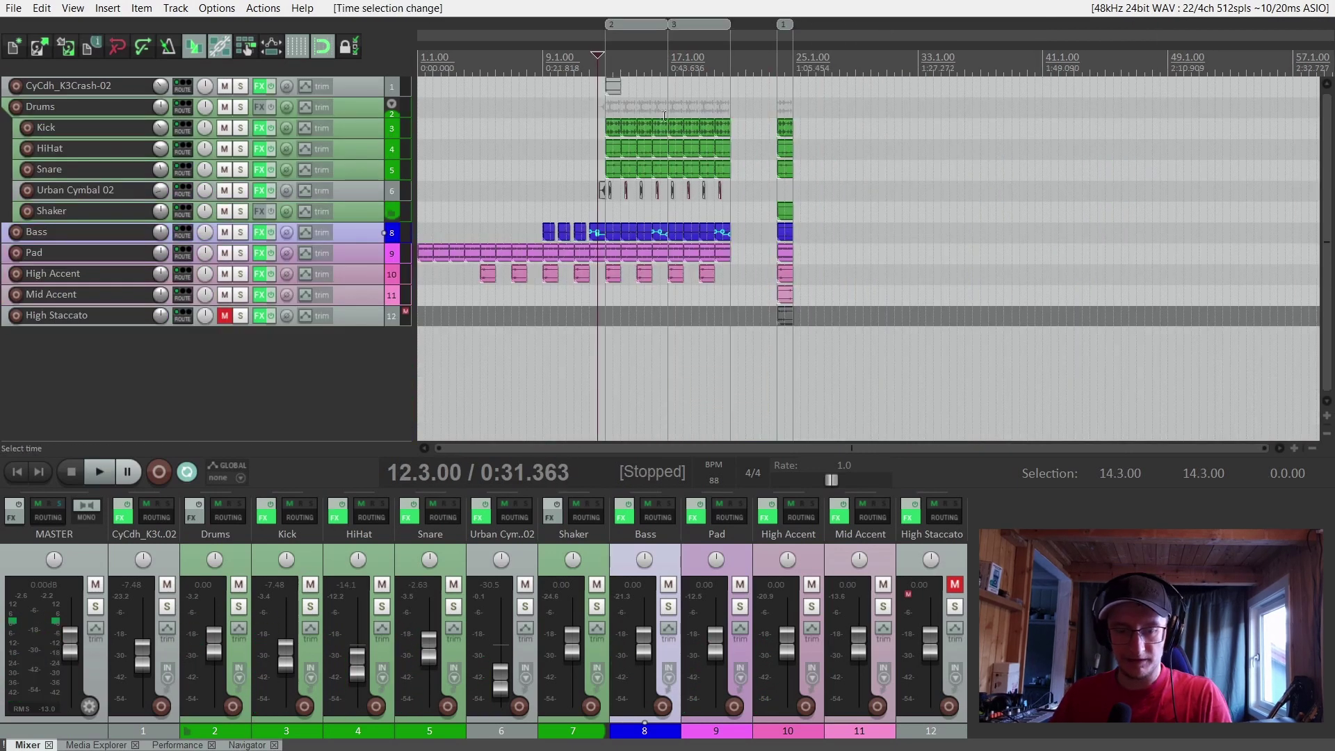
left_click_drag(721, 56, 750, 59)
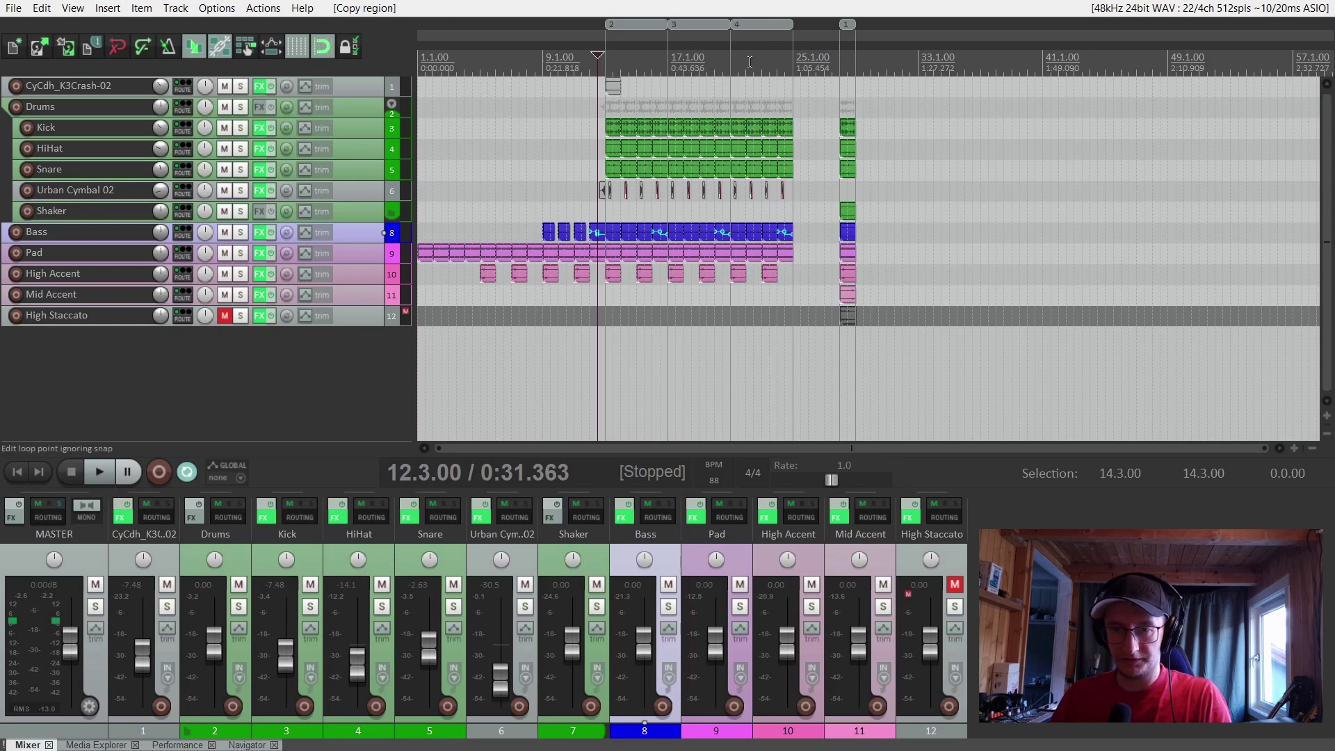
left_click(848, 298)
left_click_drag(850, 299, 741, 301)
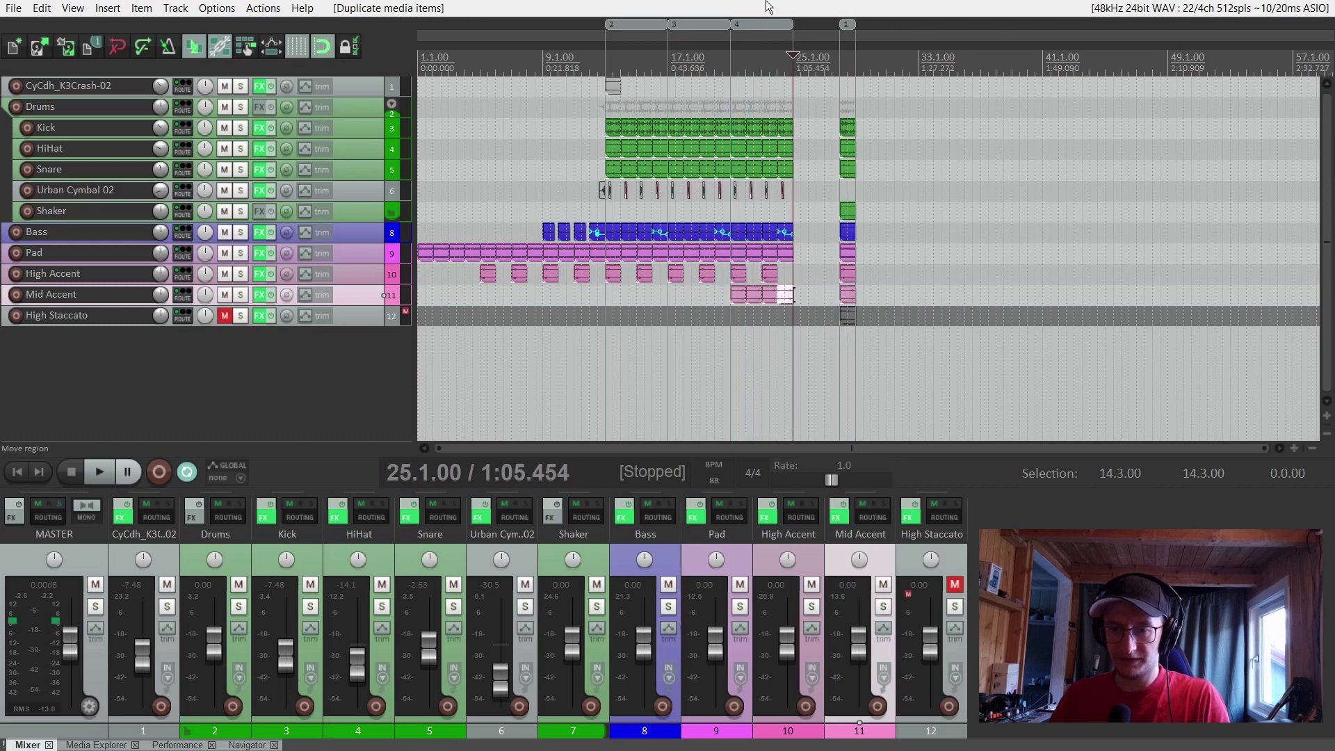
Copy region 4 into bars 25 to 28 and copy the crash item from bar 13 to bar 21
left_click_drag(785, 83, 787, 82)
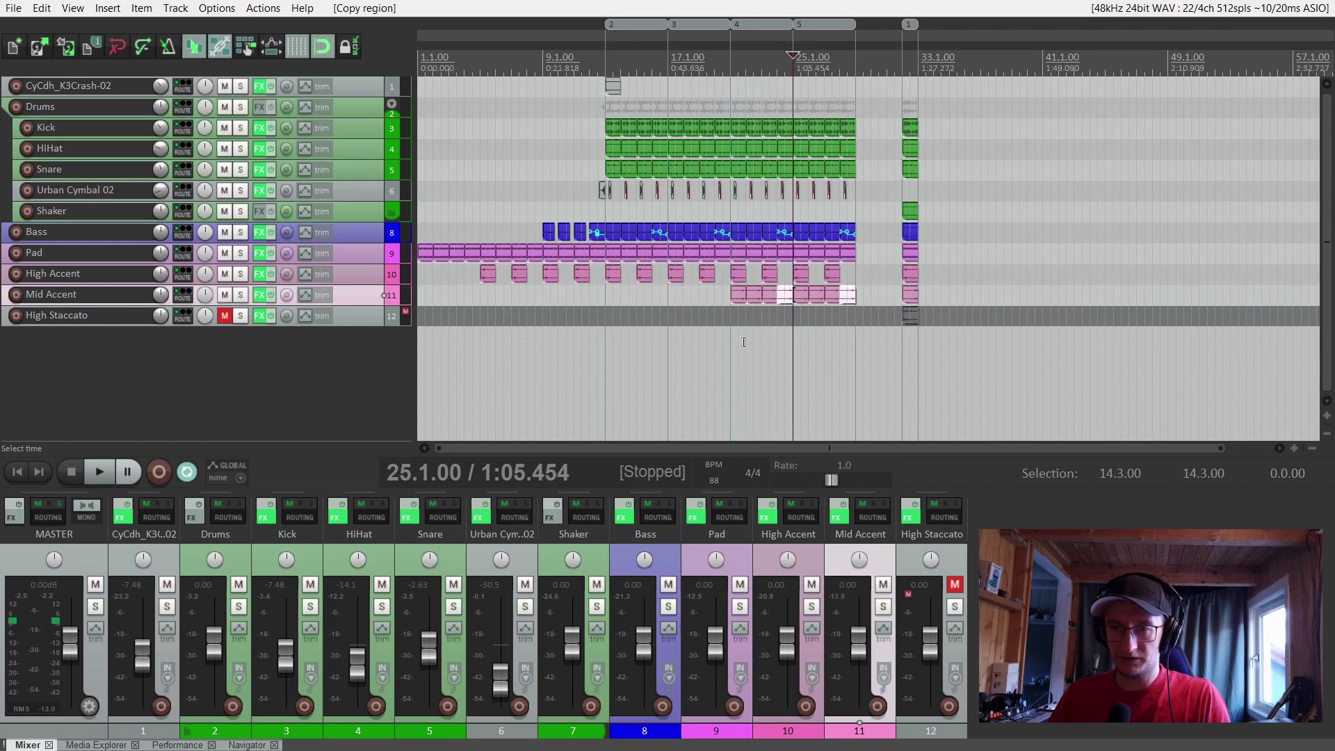
left_click(615, 87)
left_click_drag(615, 91, 739, 87)
Play from bar 20, lower the Mid Accent volume to -3.67 dB and start adding an effect to that track
key("space")
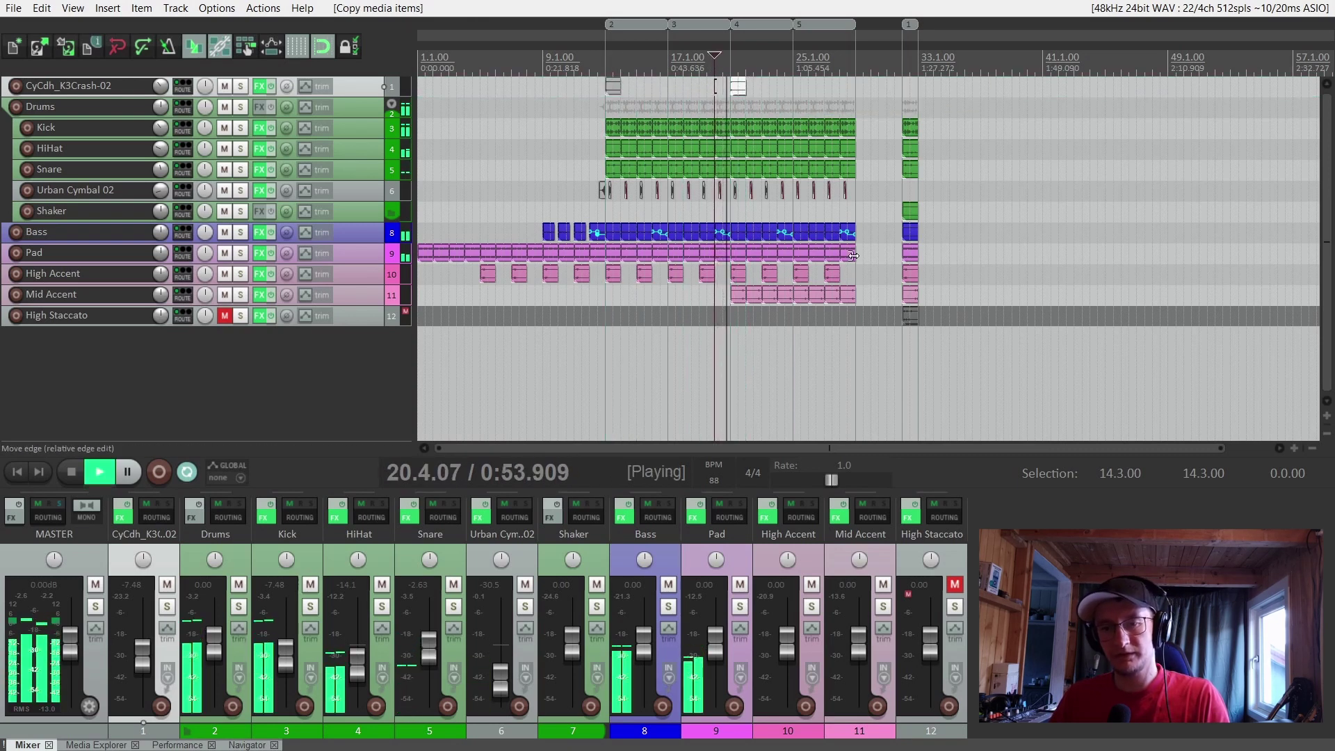
left_click_drag(161, 294, 161, 302)
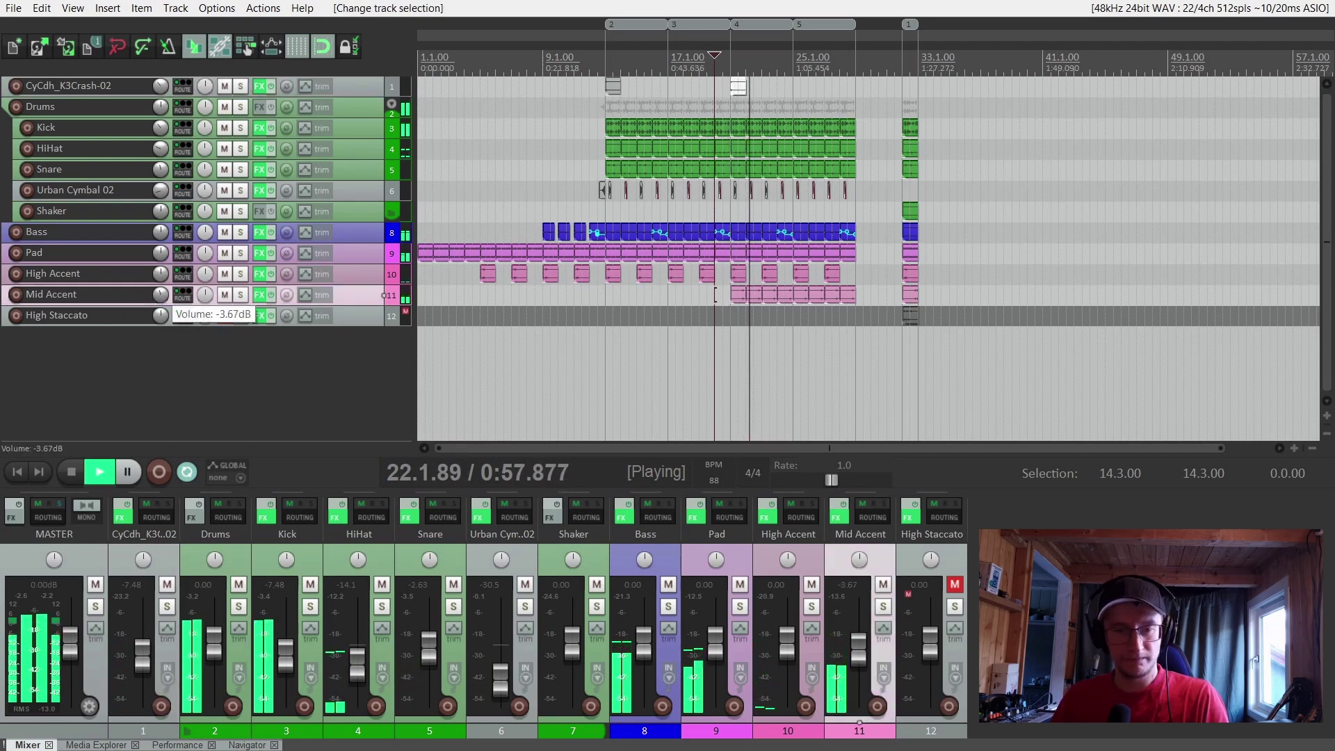
left_click(838, 518)
double_click(153, 236)
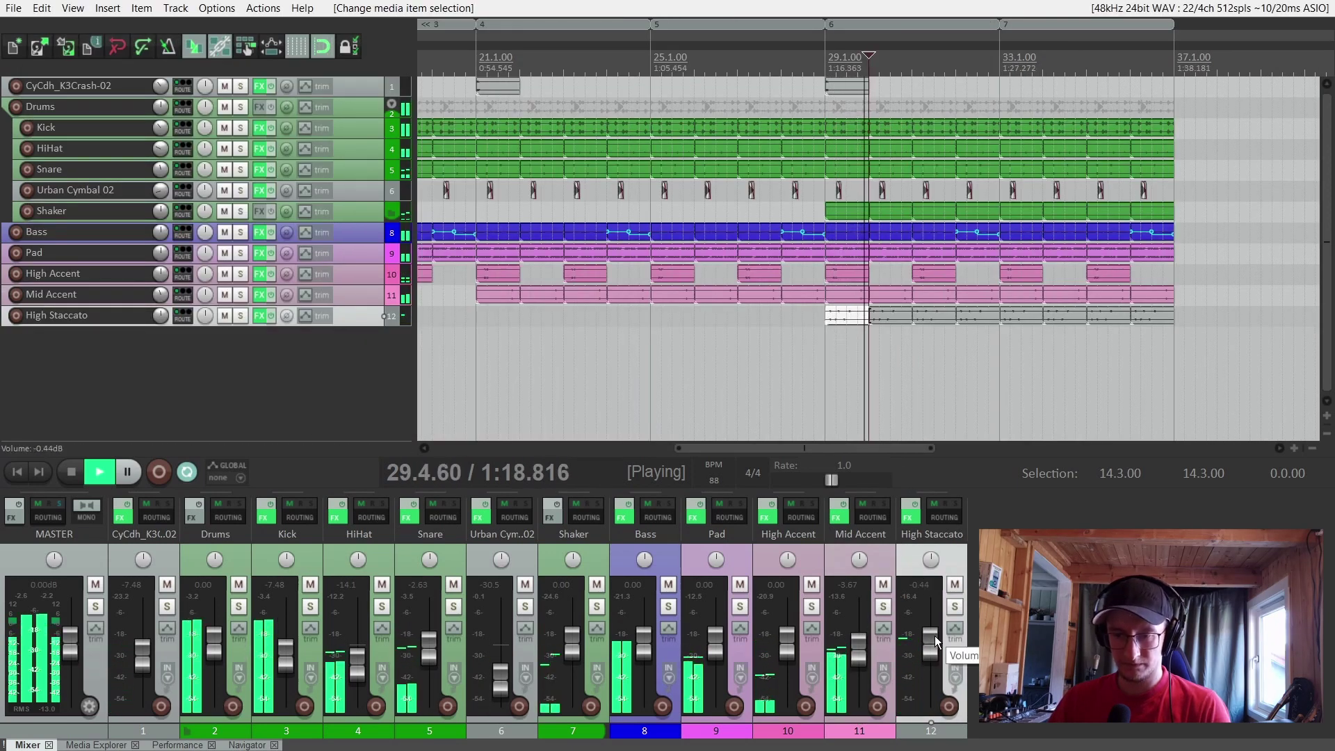
Lower the High Staccato volume to -5.24 dB and add the ReaPitch and OrilRiver effects to the track
left_click_drag(934, 635, 933, 644)
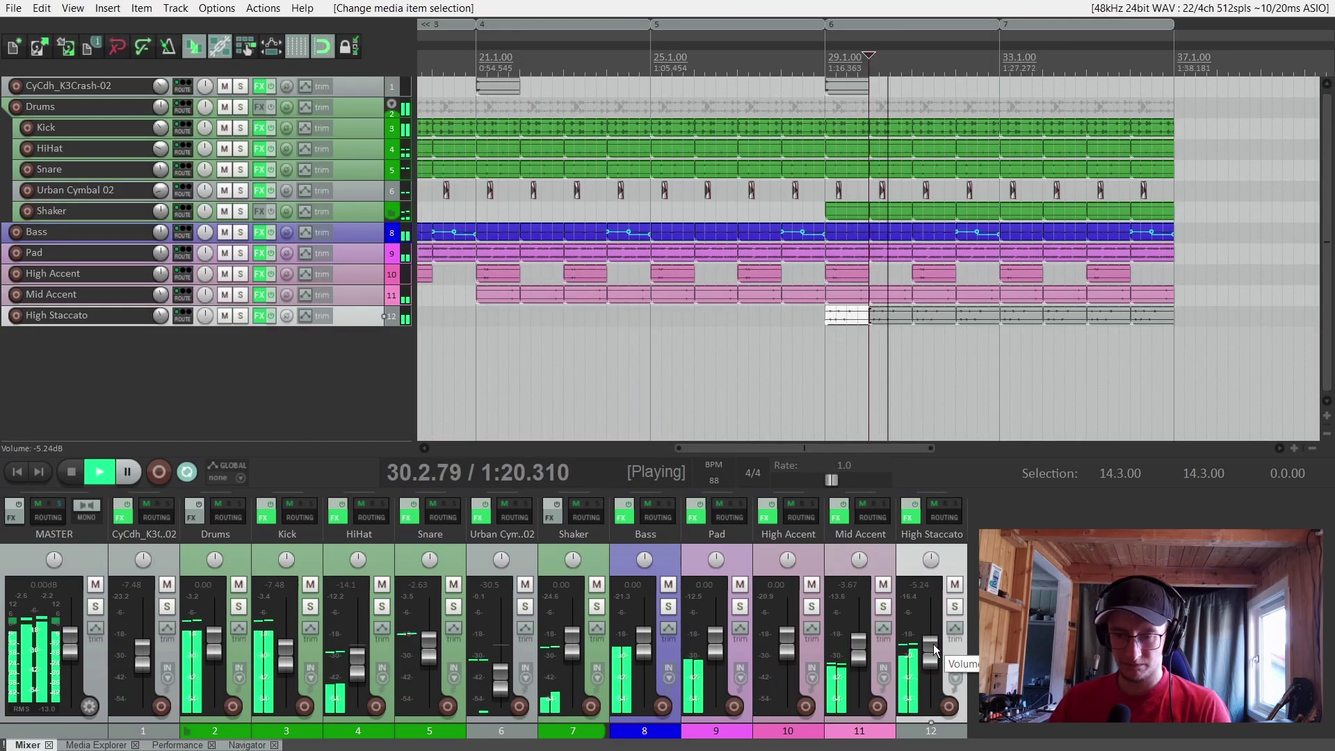
left_click(906, 513)
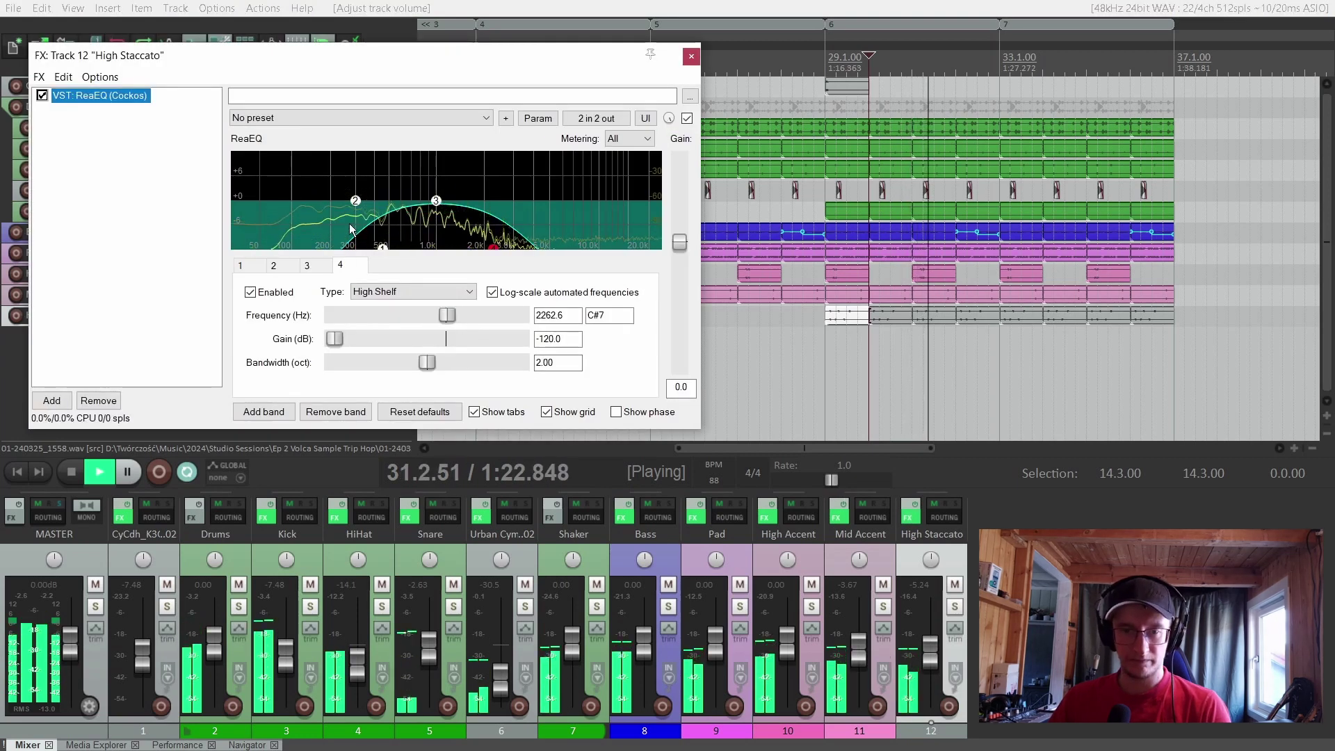
double_click(172, 199)
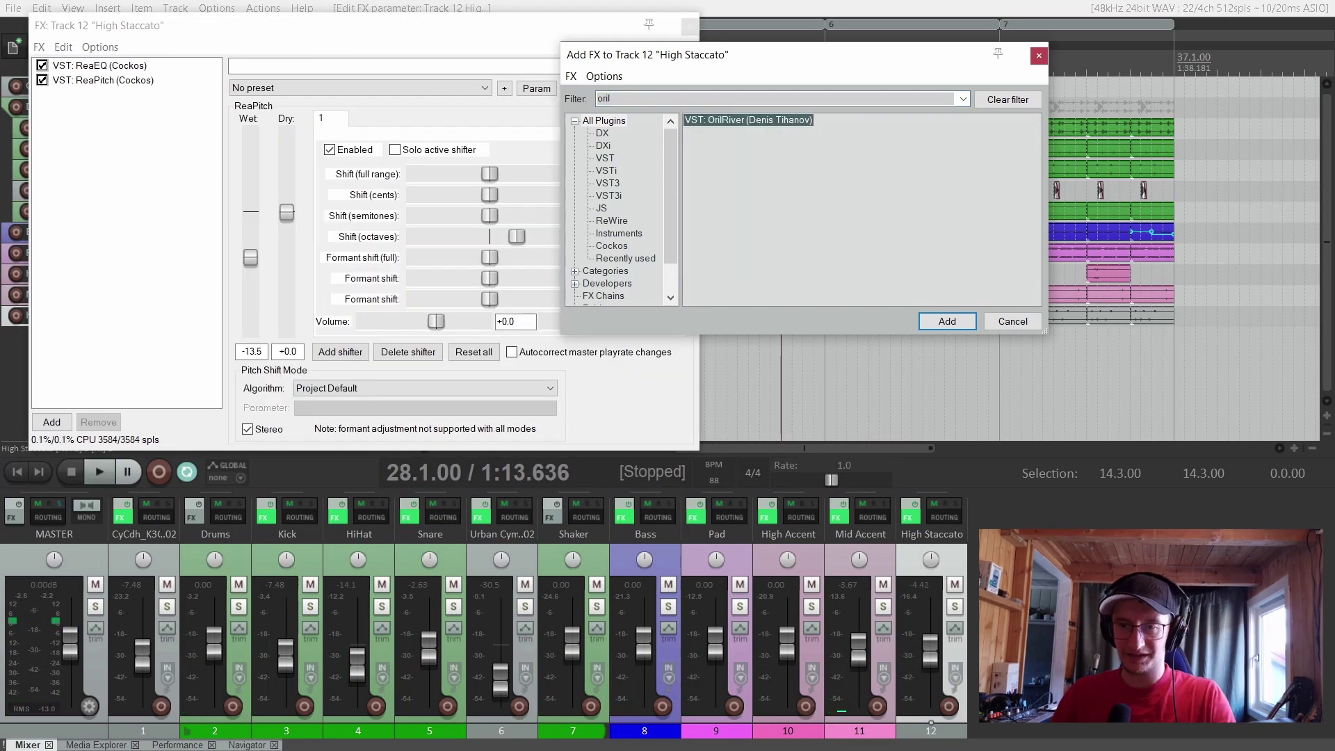
key("Return")
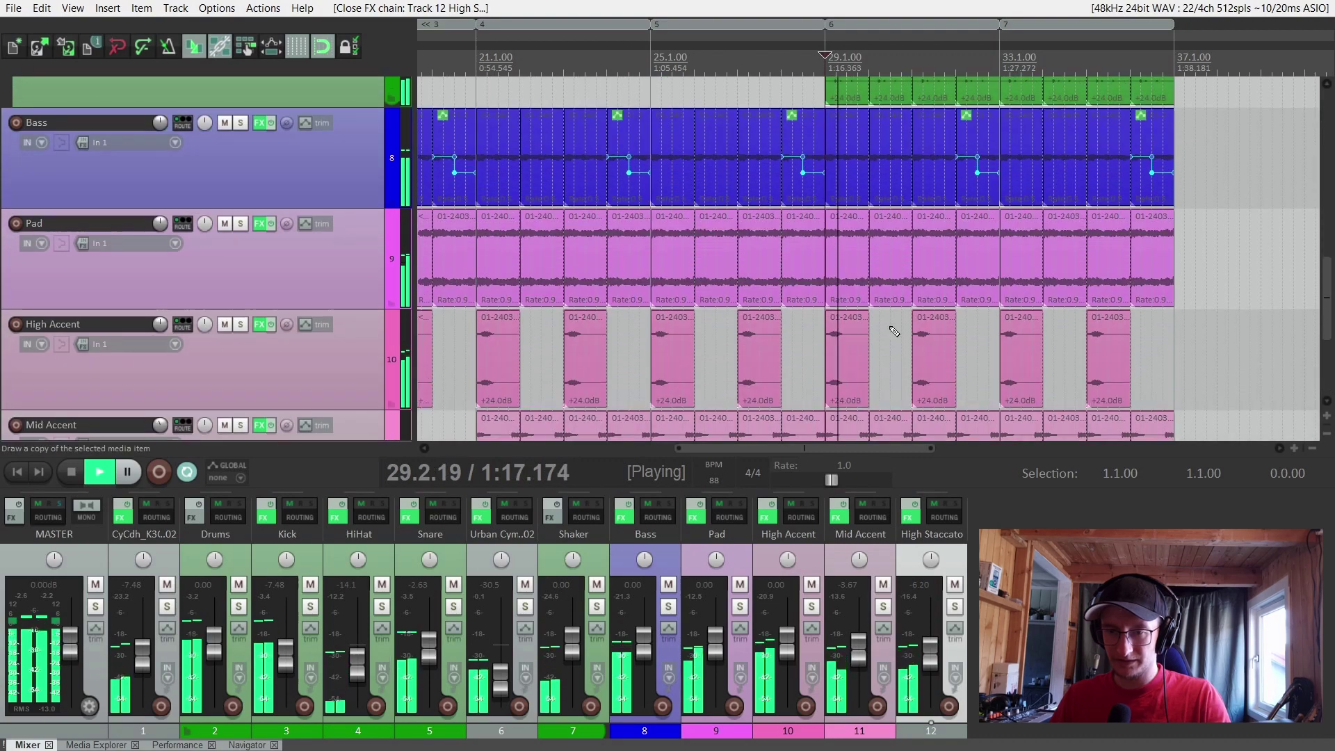
Split the High Staccato item in bar 30 at 30.3.25, chop its remainder into short pieces and play the edit
scroll(43, 197, "down", 3)
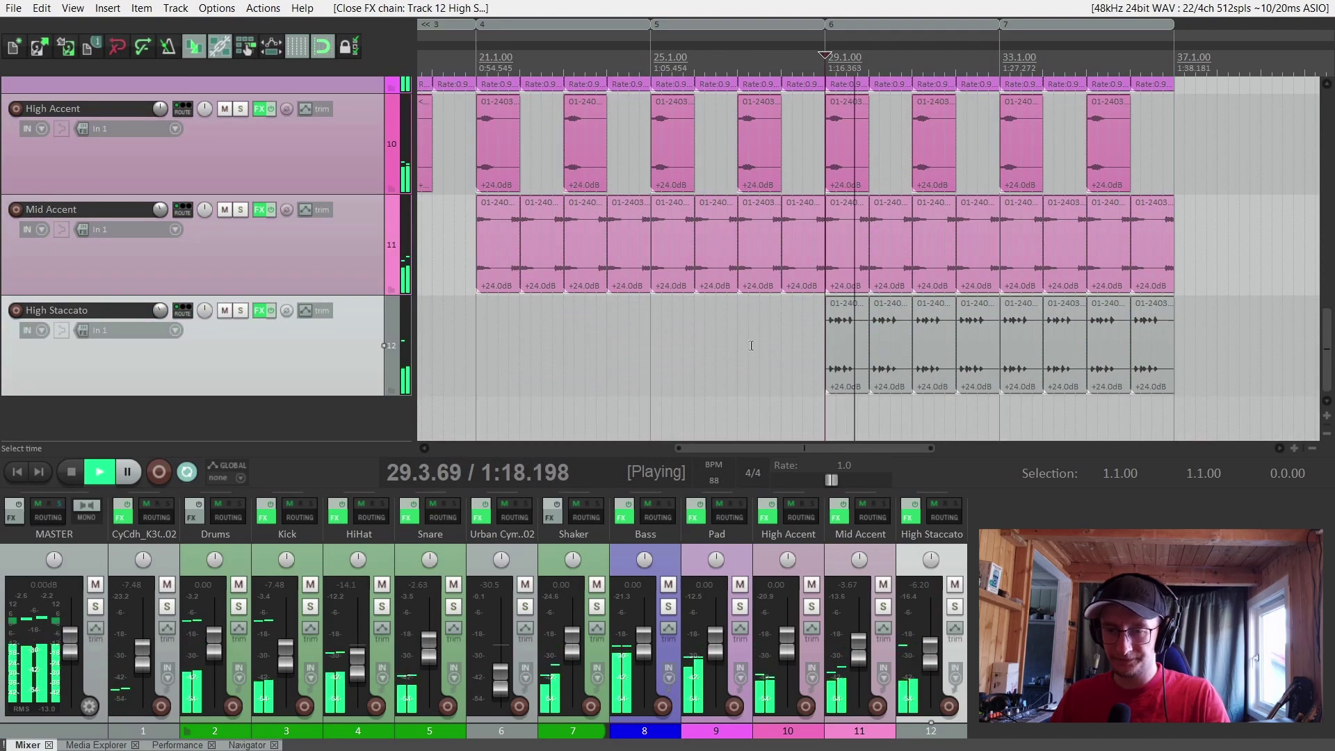
scroll(864, 356, "up", 2)
scroll(972, 351, "up", 3)
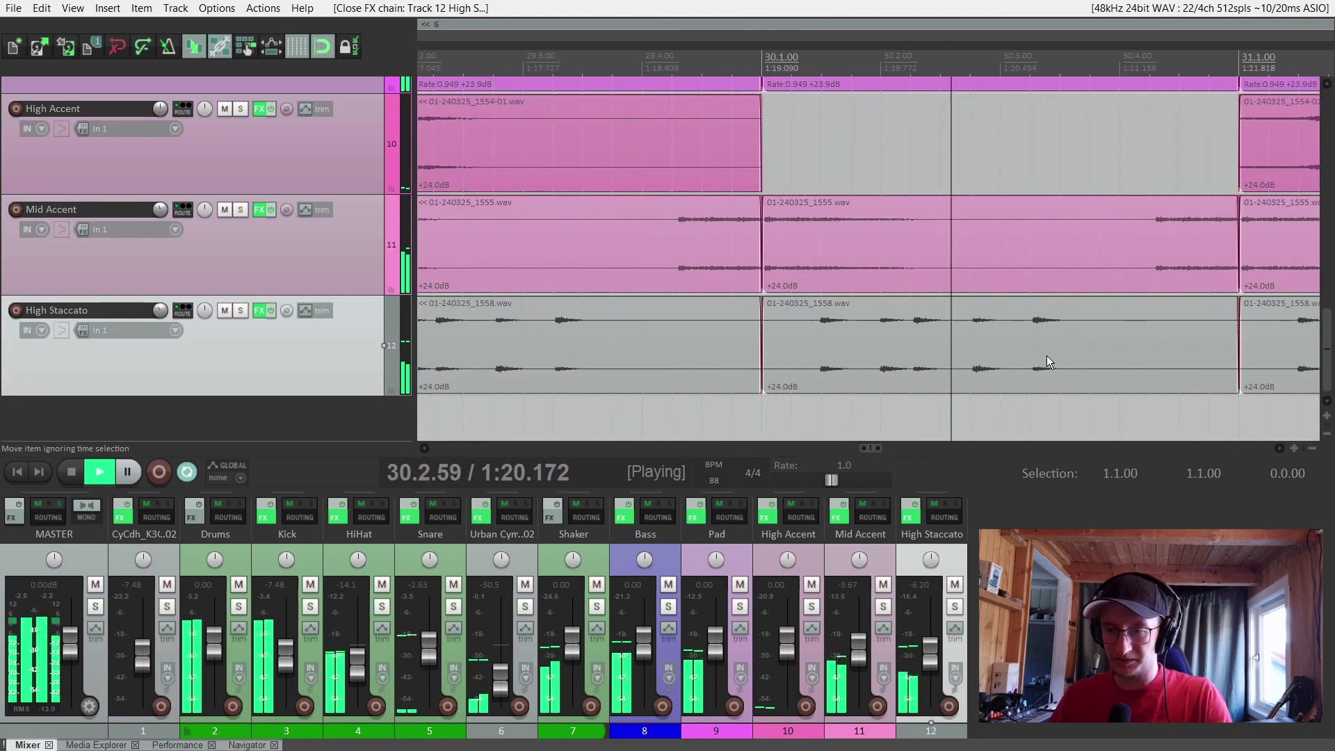
key("space")
scroll(892, 349, "up", 2)
left_click(891, 349)
key("space")
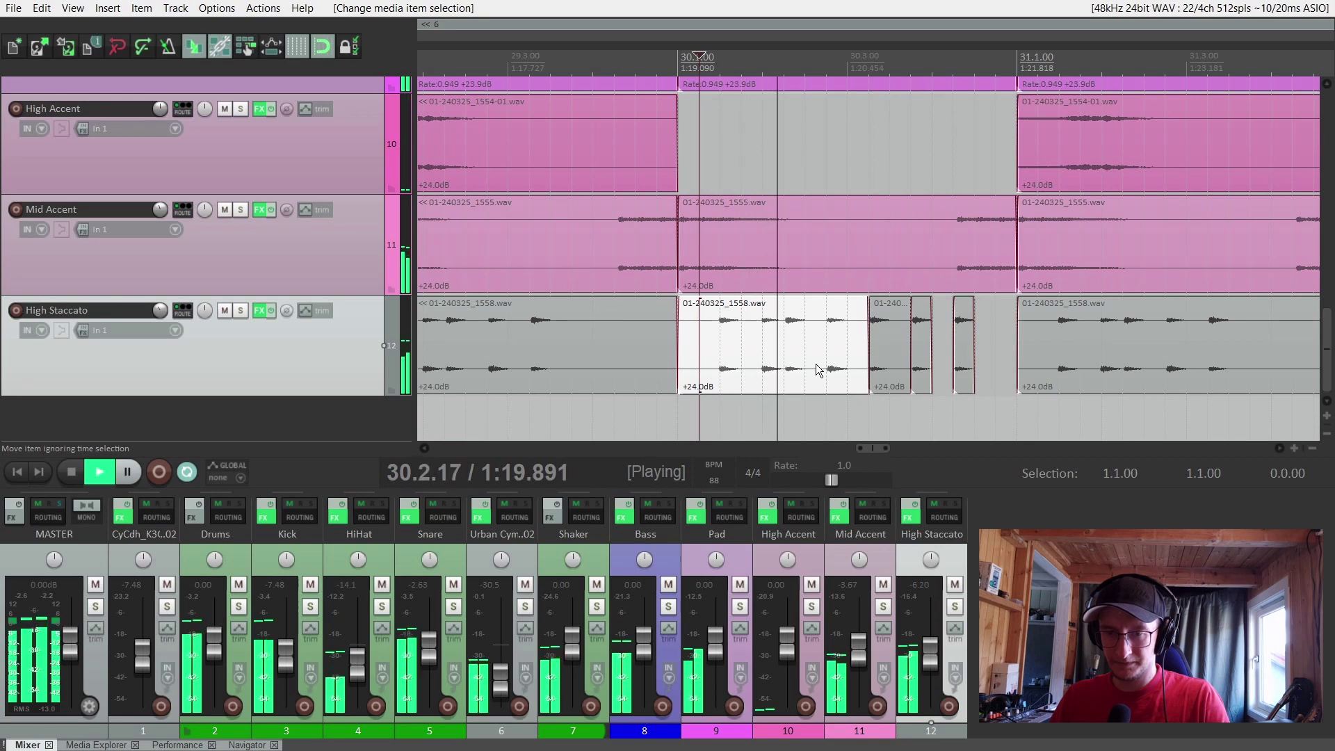
Replace the chopped pieces with one half-rate piece from 30.3.25 to 30.4.25 and duplicate the High Staccato phrase into bars 33 to 36
key("space")
left_click(1002, 345)
left_click_drag(1002, 345, 1002, 349)
scroll(959, 348, "down", 2)
left_click_drag(789, 345, 825, 343)
left_click(787, 344)
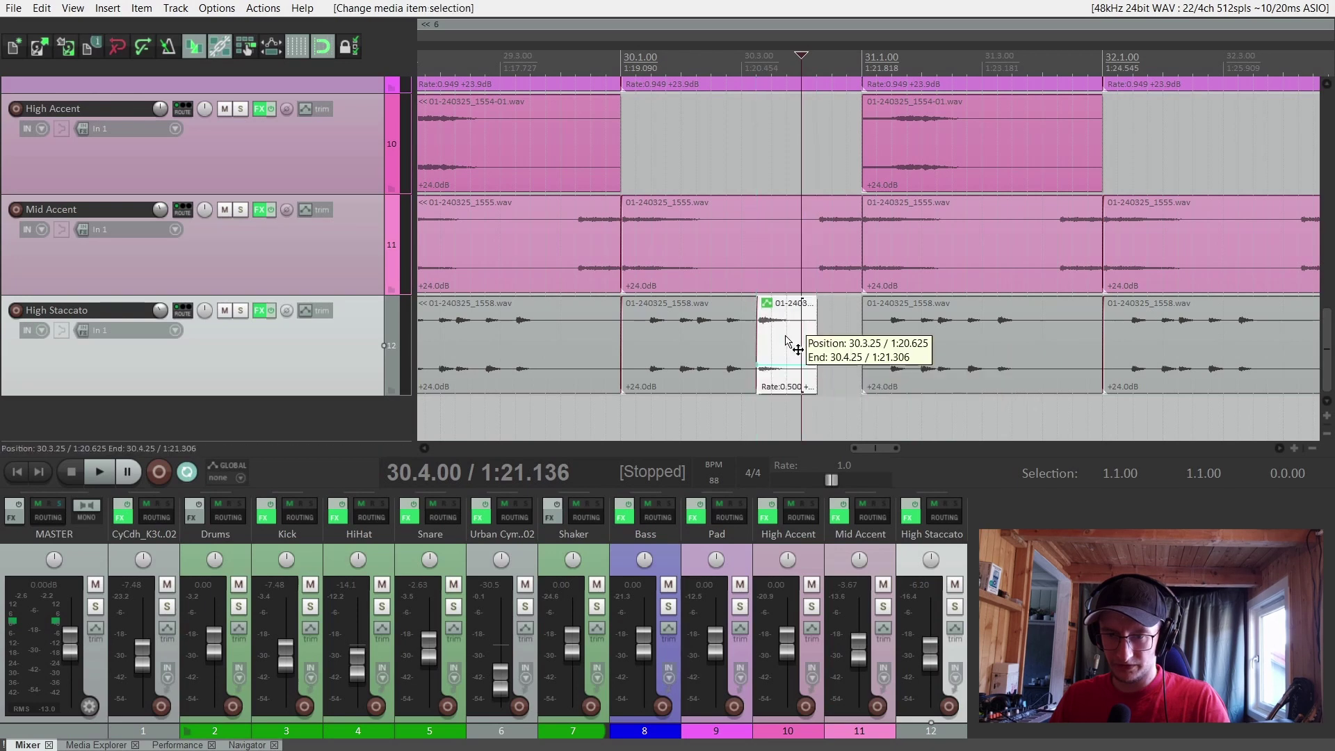
key("ctrl+d")
Insert a track named EQ below the crash track and nest Drums, Bass, Pad, both Accents and High Staccato inside it
key("ctrl+Page_Down")
left_click(83, 83)
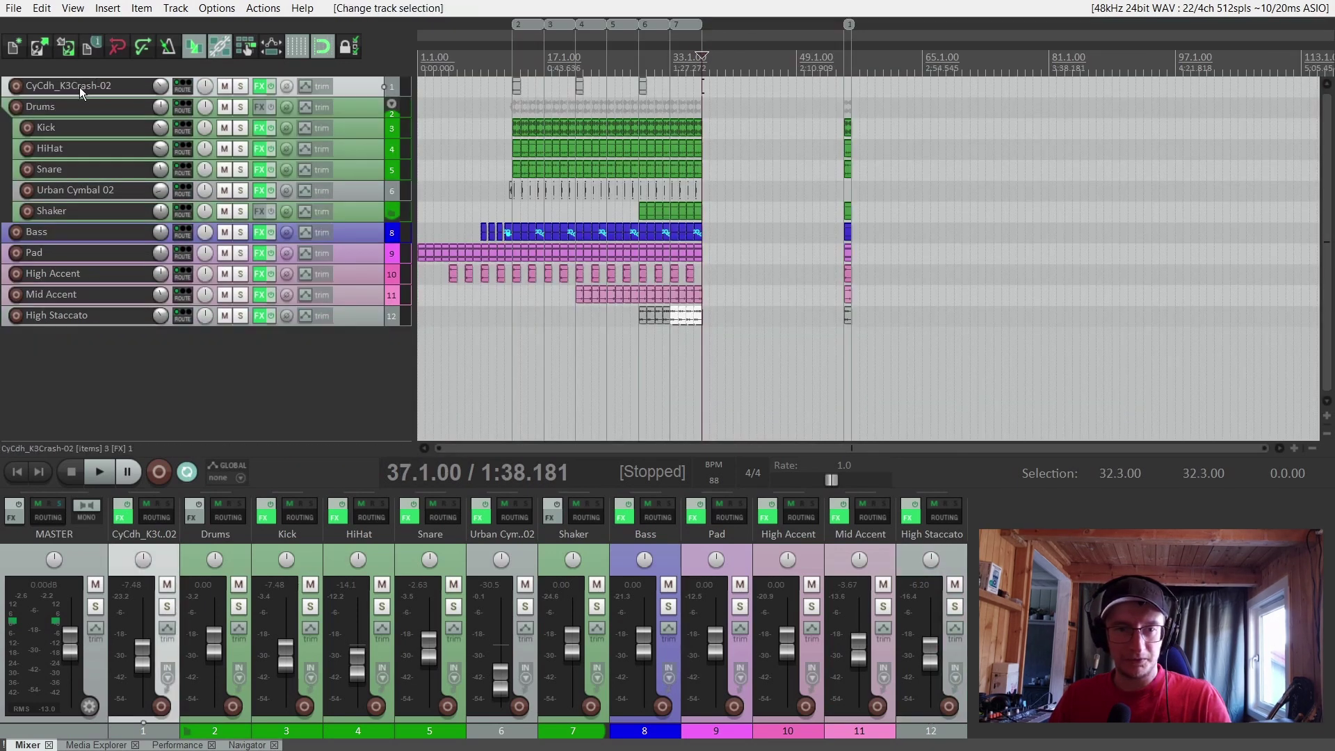
key("ctrl+t")
double_click(58, 106)
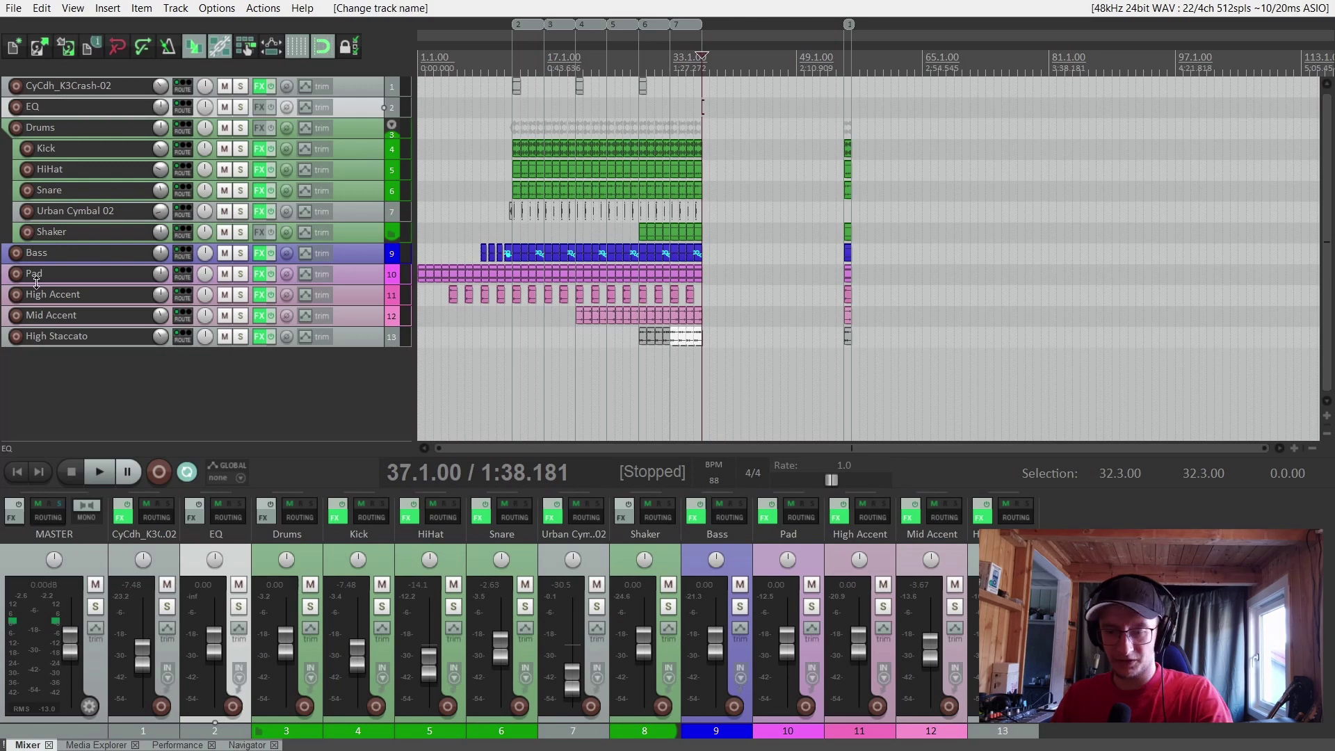
left_click_drag(81, 132, 122, 105)
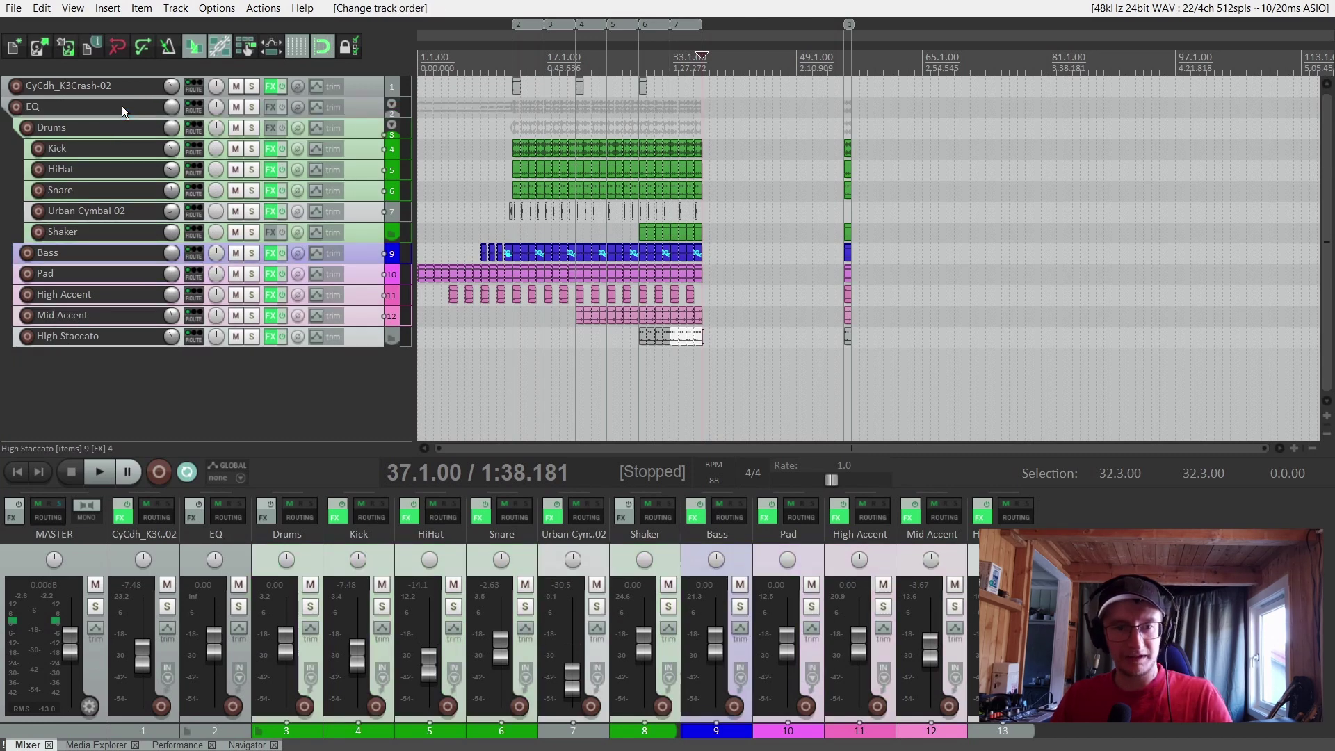
Add ReaEQ to the EQ folder track and show a track envelope for its High Shelf frequency
left_click(122, 106)
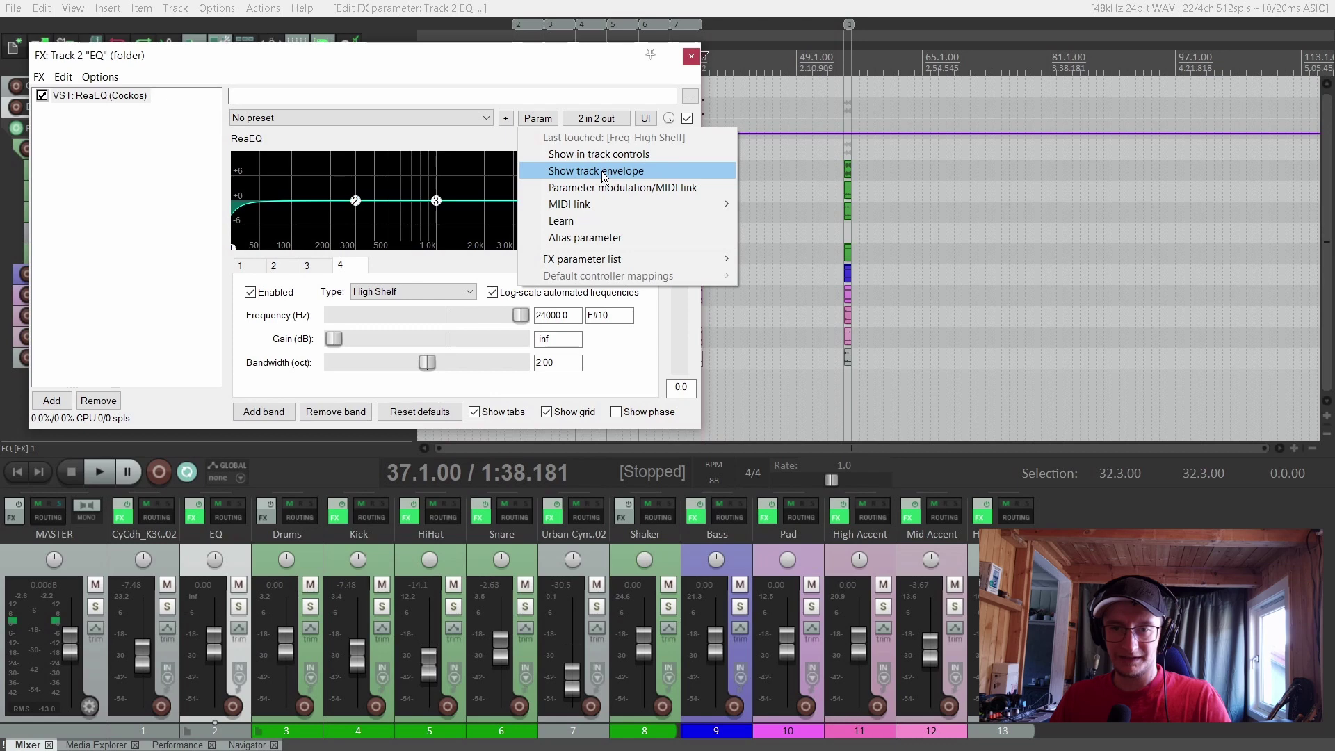
left_click(603, 171)
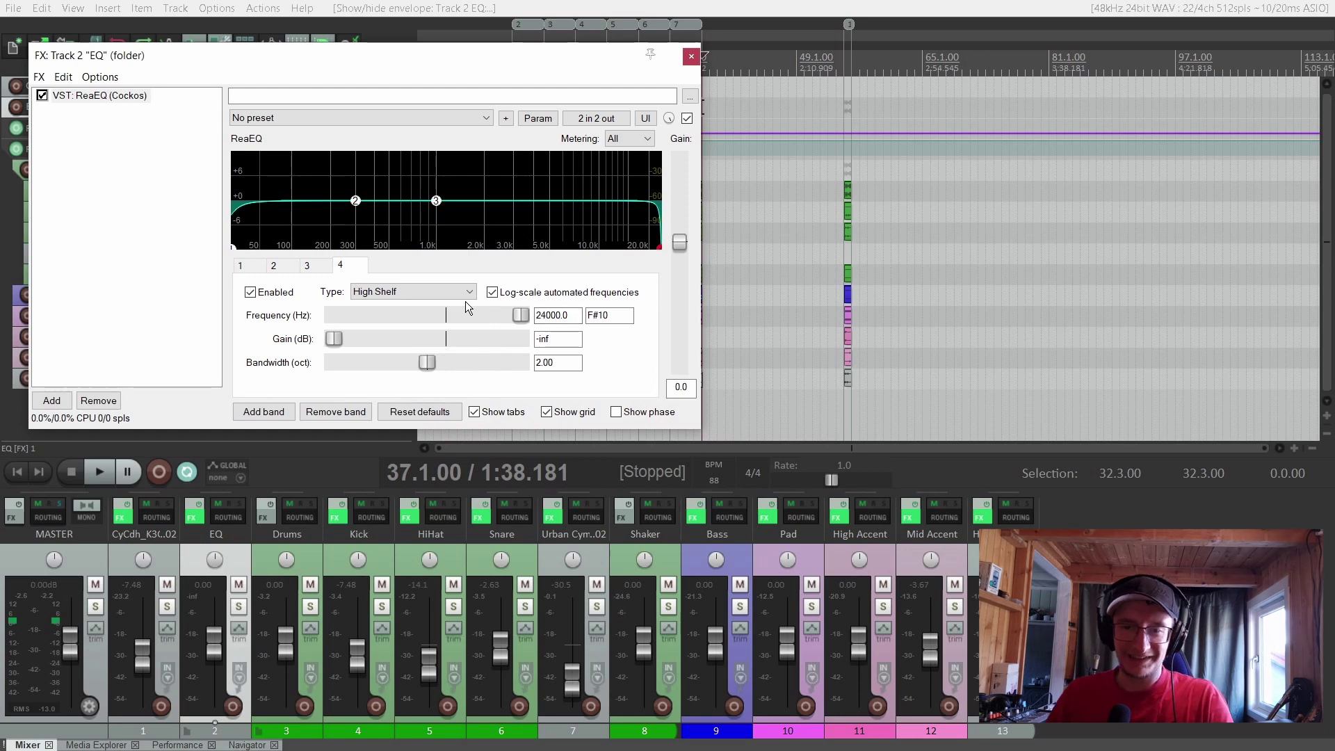
Add Low Shelf frequency points around bar 13 on the EQ track's envelope and delete the point at the song start
key("Escape")
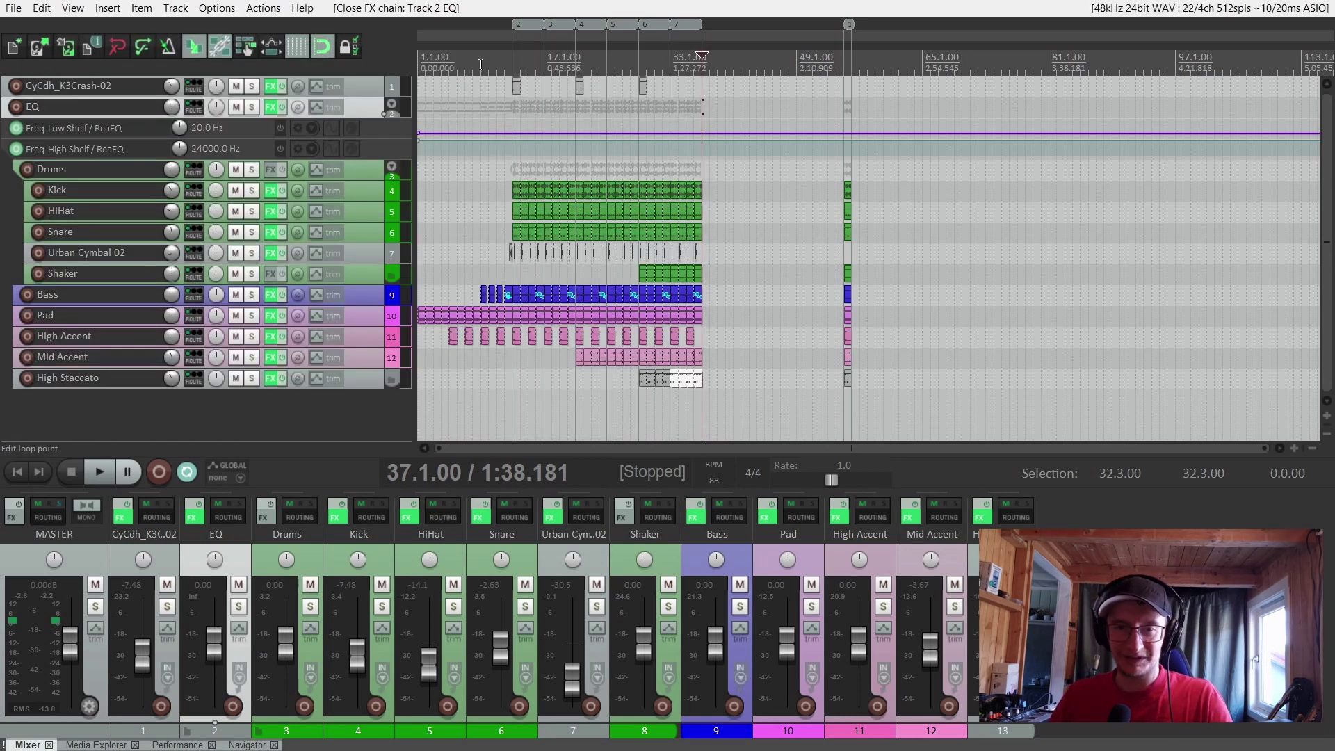
left_click(469, 62)
scroll(678, 142, "up", 3)
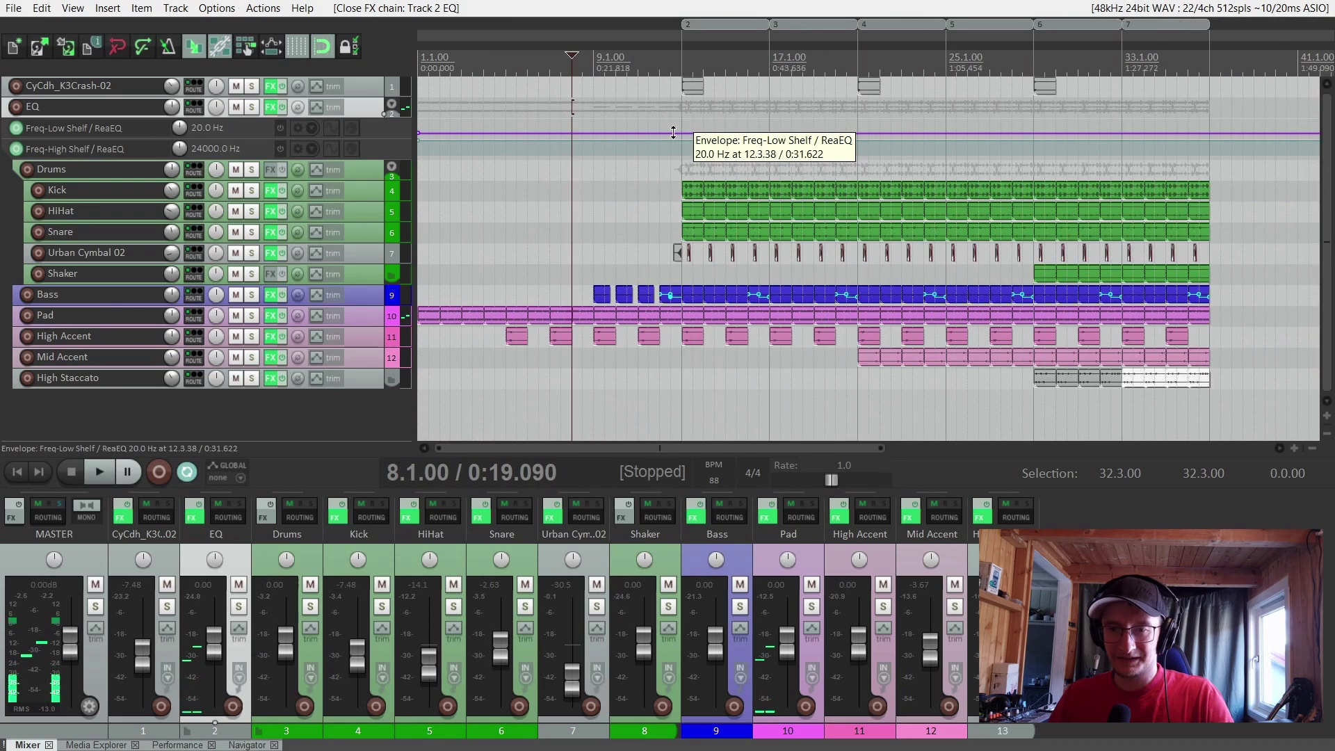
left_click(677, 139)
left_click(669, 130)
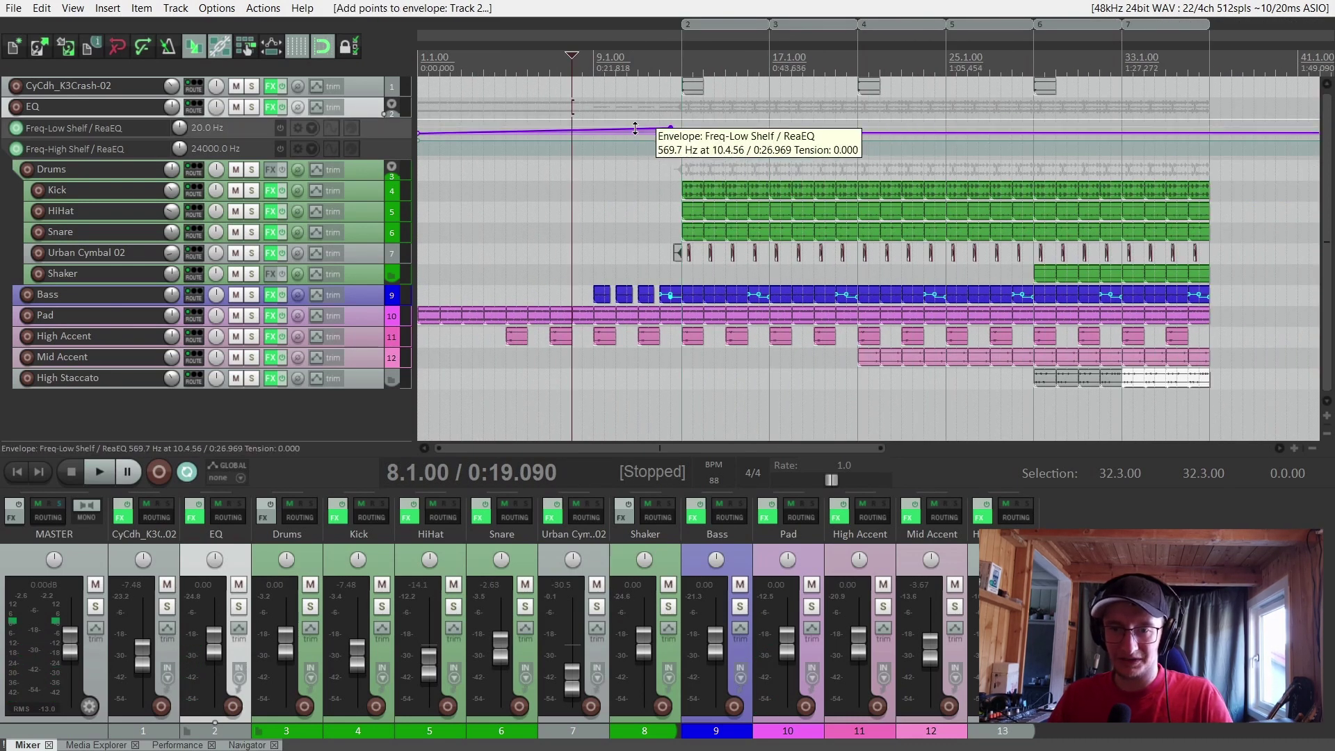
left_click(418, 131, "alt")
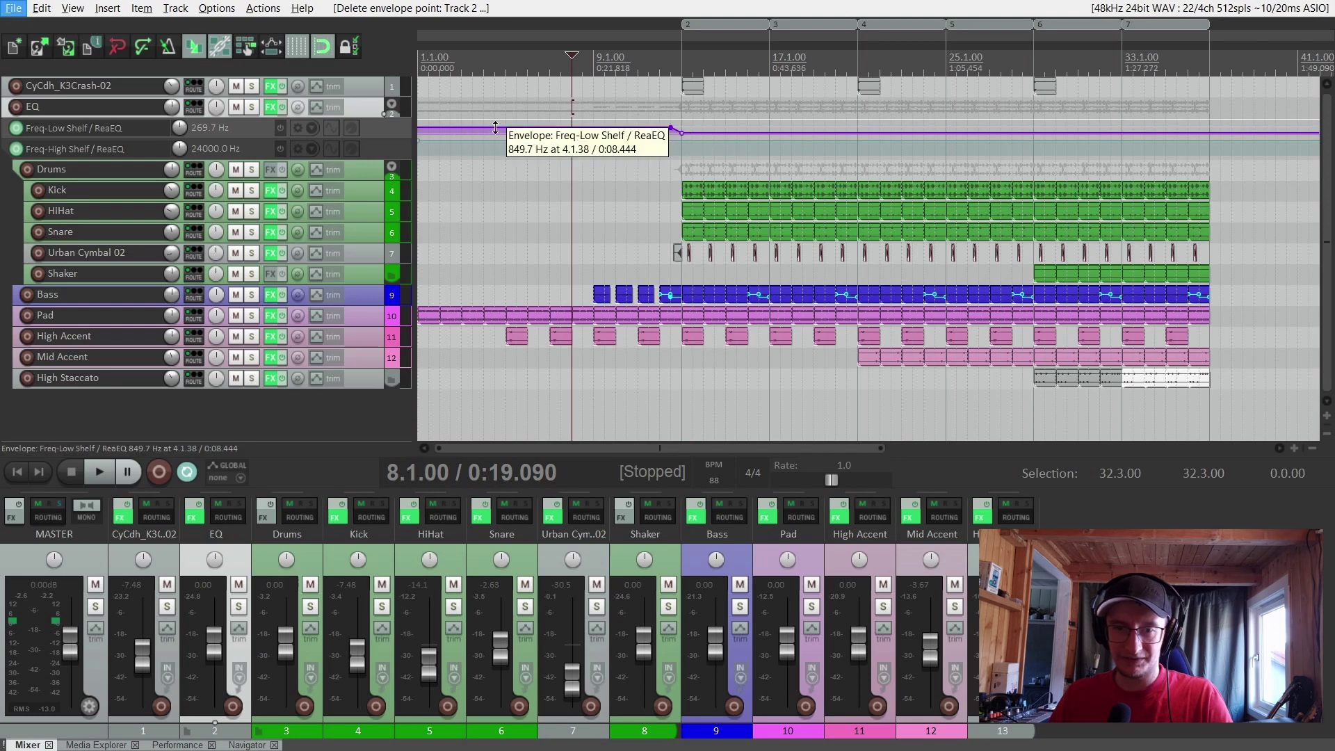
Hold the Low Shelf frequency at 963 Hz up to a new point at bar 9 and lower the point just before bar 13
key("space")
left_click_drag(670, 127, 666, 129)
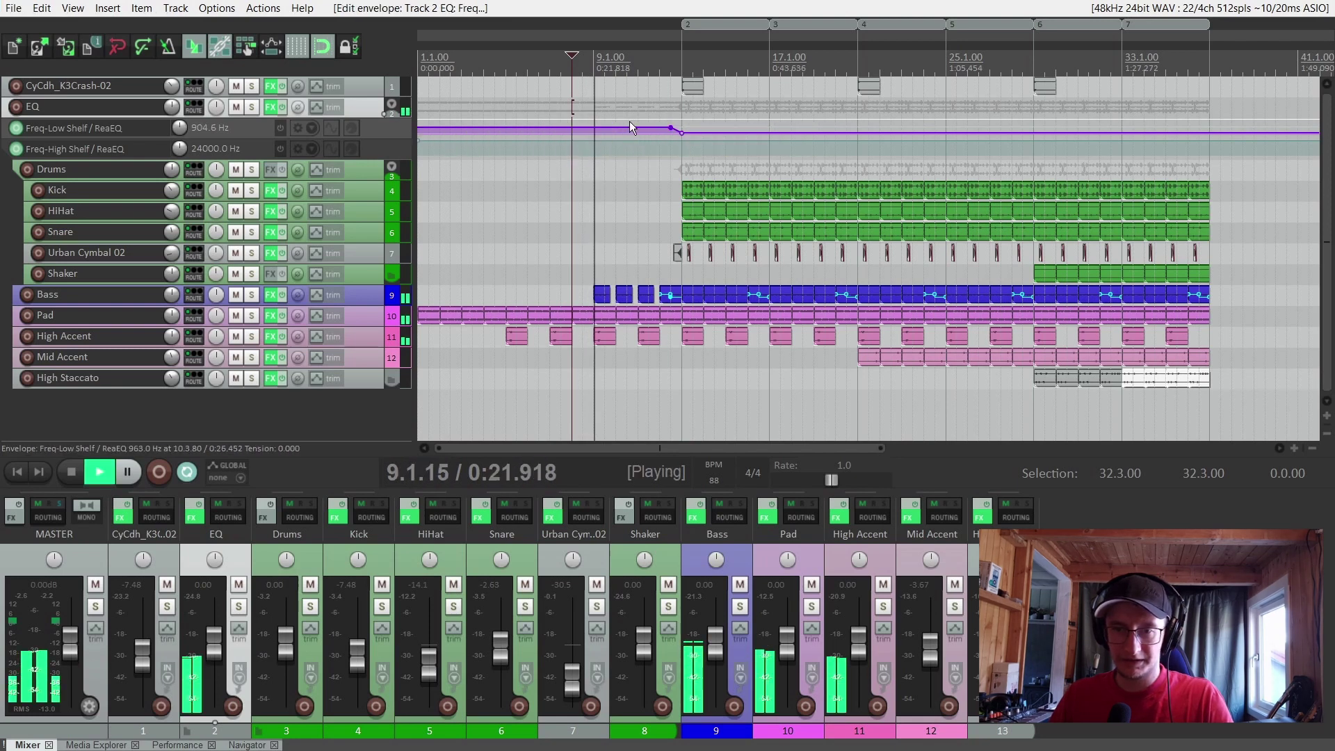
left_click(593, 128)
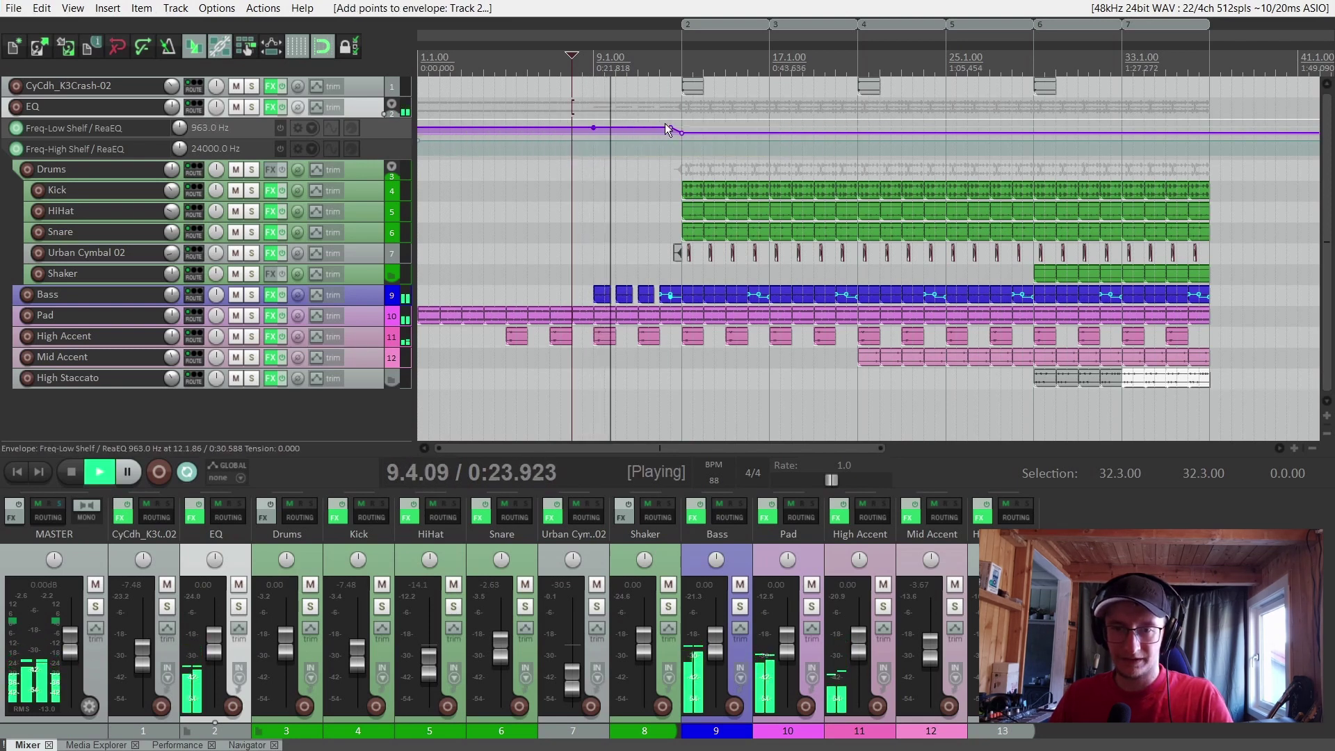
left_click_drag(667, 128, 664, 151)
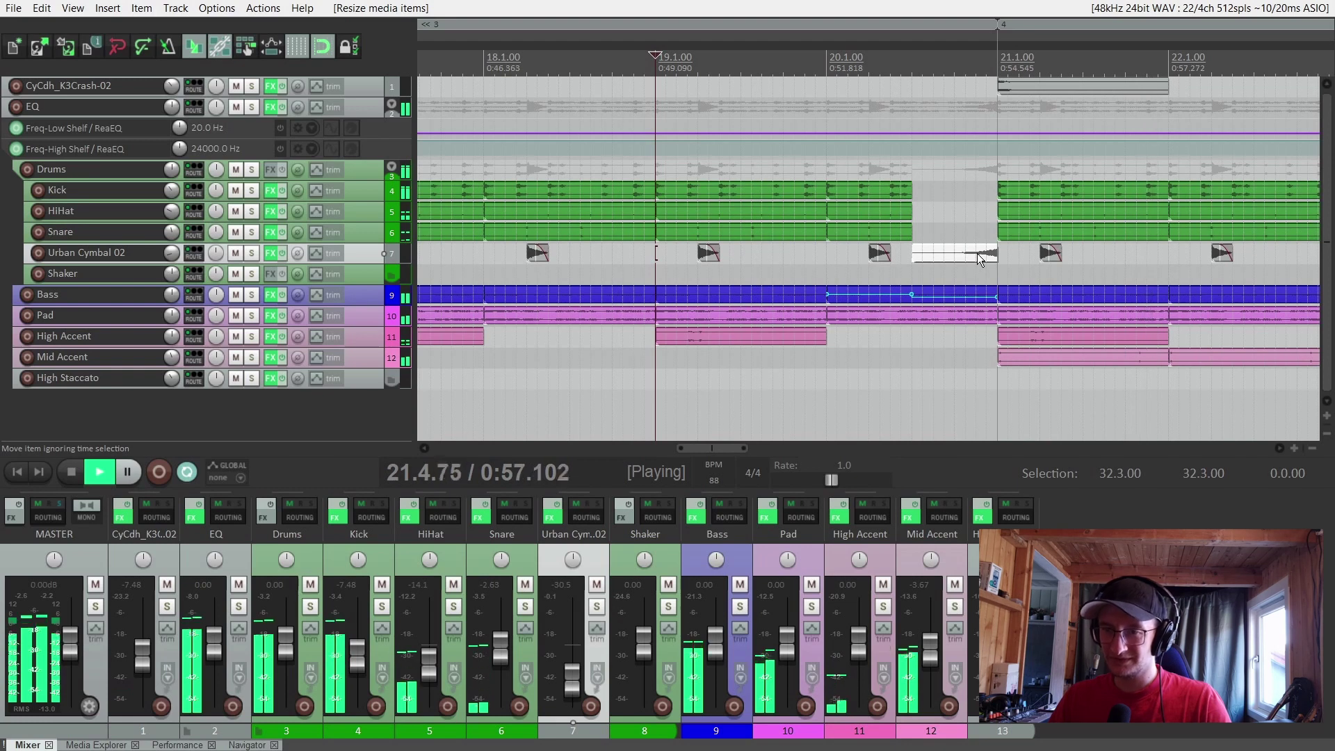
Fade in the Urban Cymbal item just before bar 21 over its full length, change the fade shape and play it back
key("space")
left_click_drag(913, 245, 958, 246)
right_click(958, 247)
left_click(998, 274)
key("space")
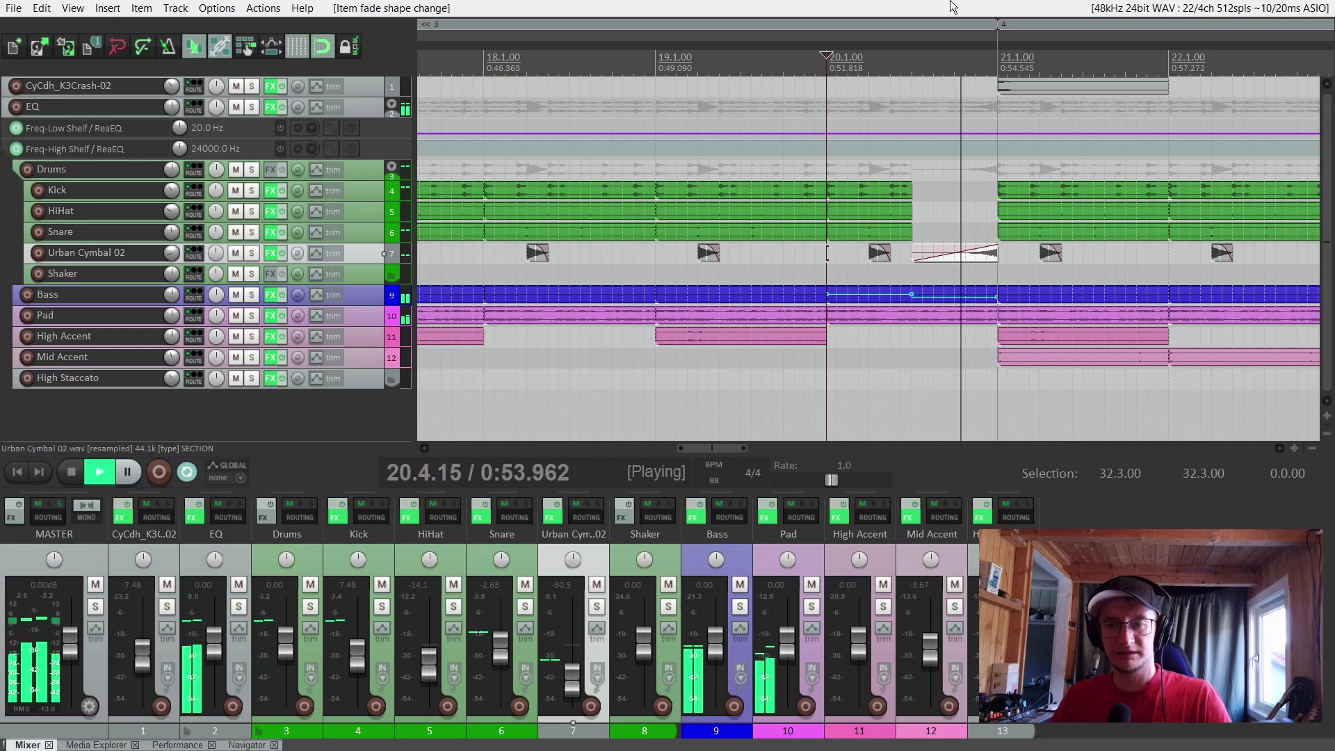
scroll(870, 278, "down", 8)
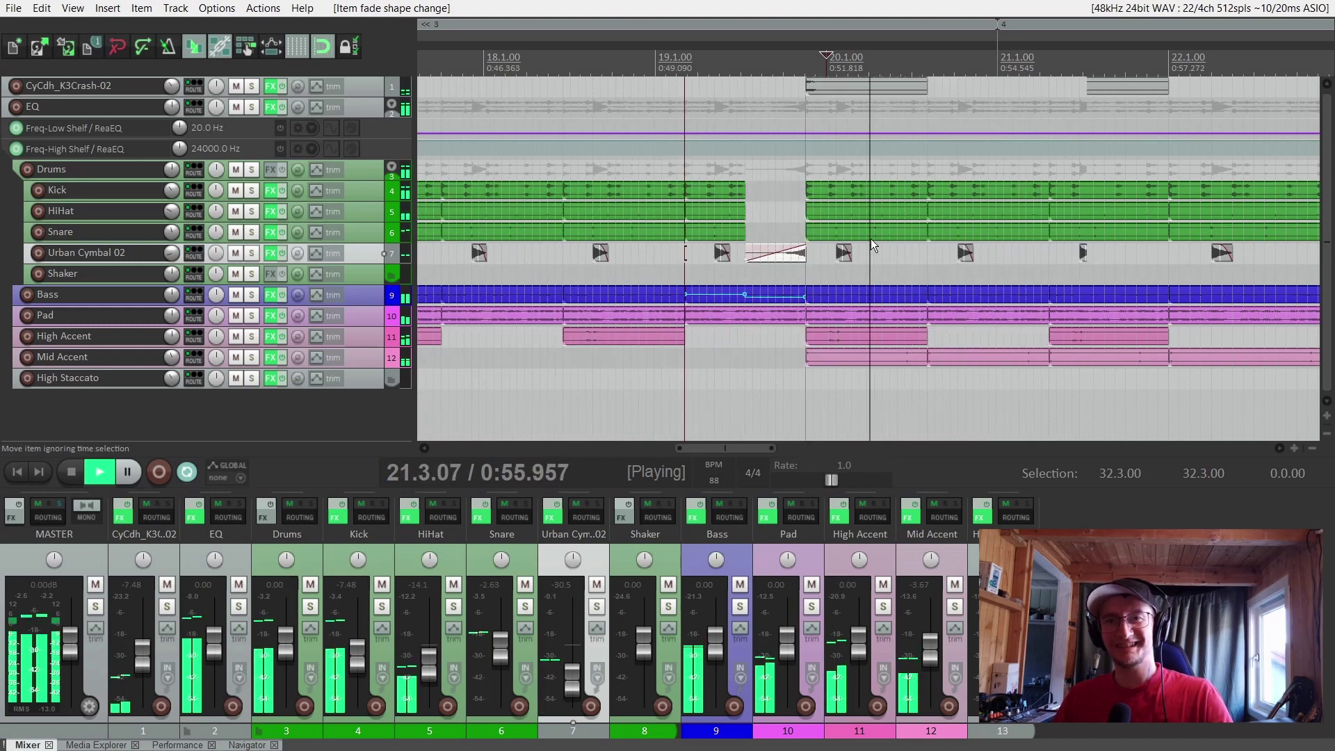
scroll(855, 286, "down", 2)
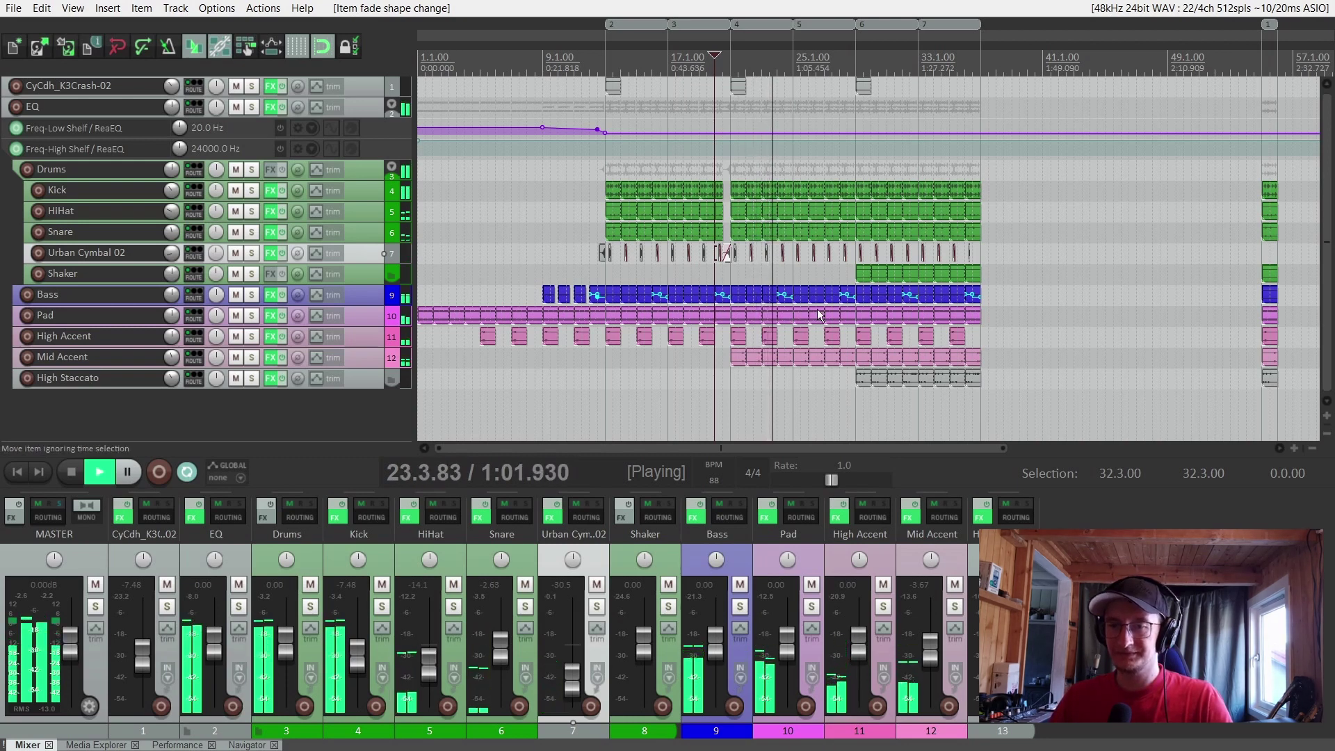
Split the Kick item in bar 24 at 24.3.75, shorten the piece to end at 24.4.00 and align its hit with the start
scroll(827, 318, "up", 3)
scroll(858, 319, "up", 2)
key("space")
scroll(35, 319, "down", 1)
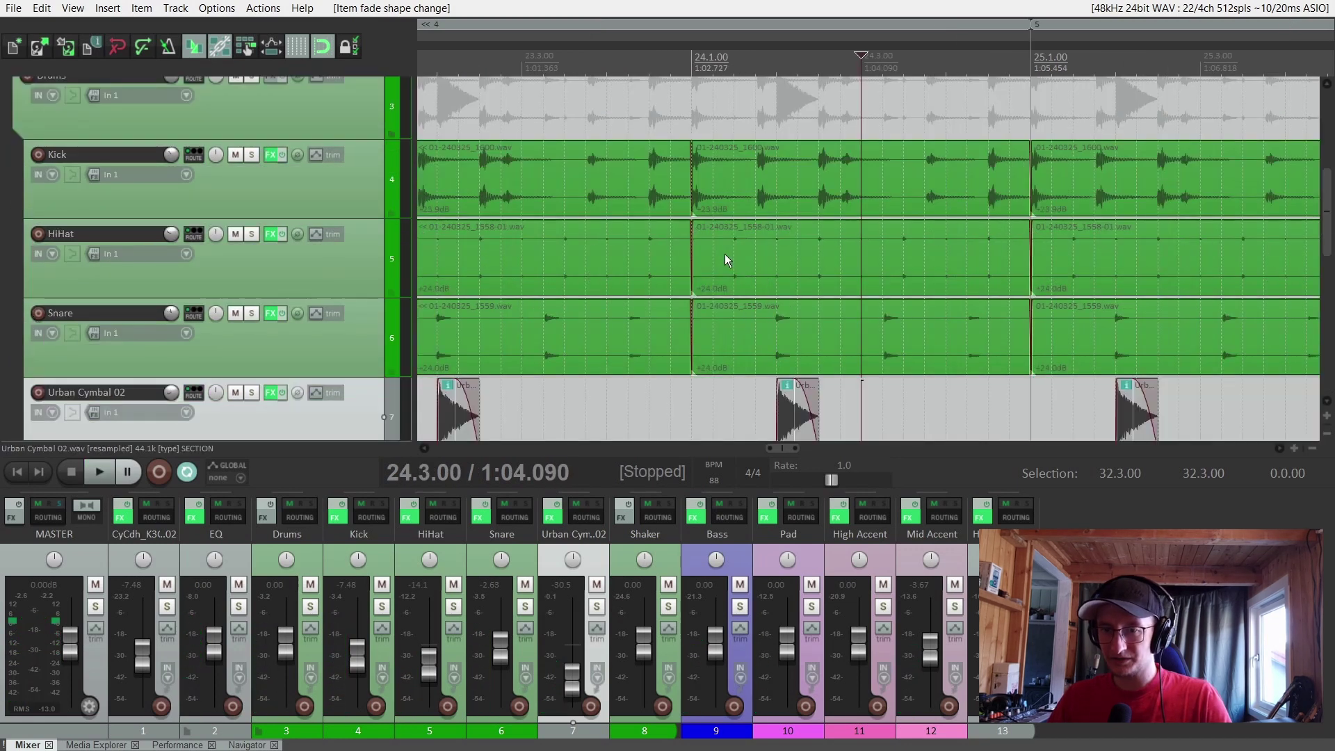
left_click(878, 172)
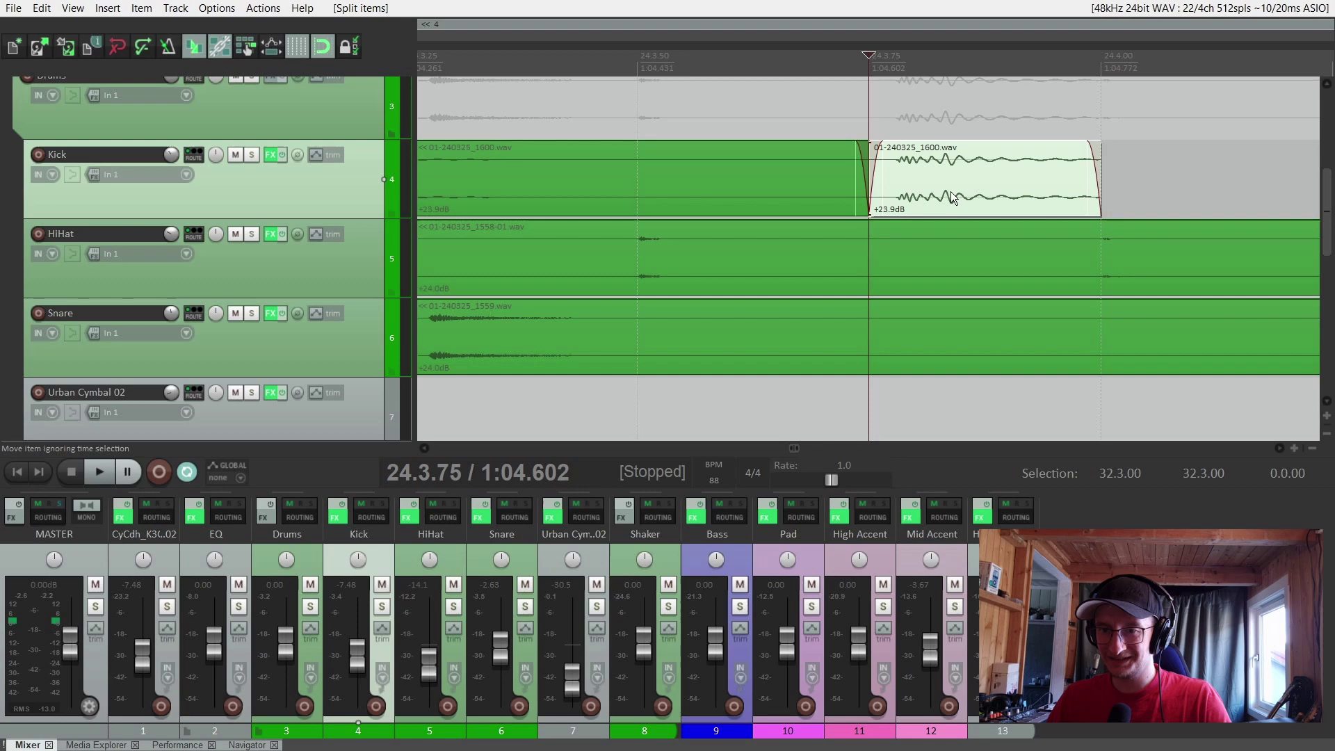
left_click_drag(877, 153, 904, 185)
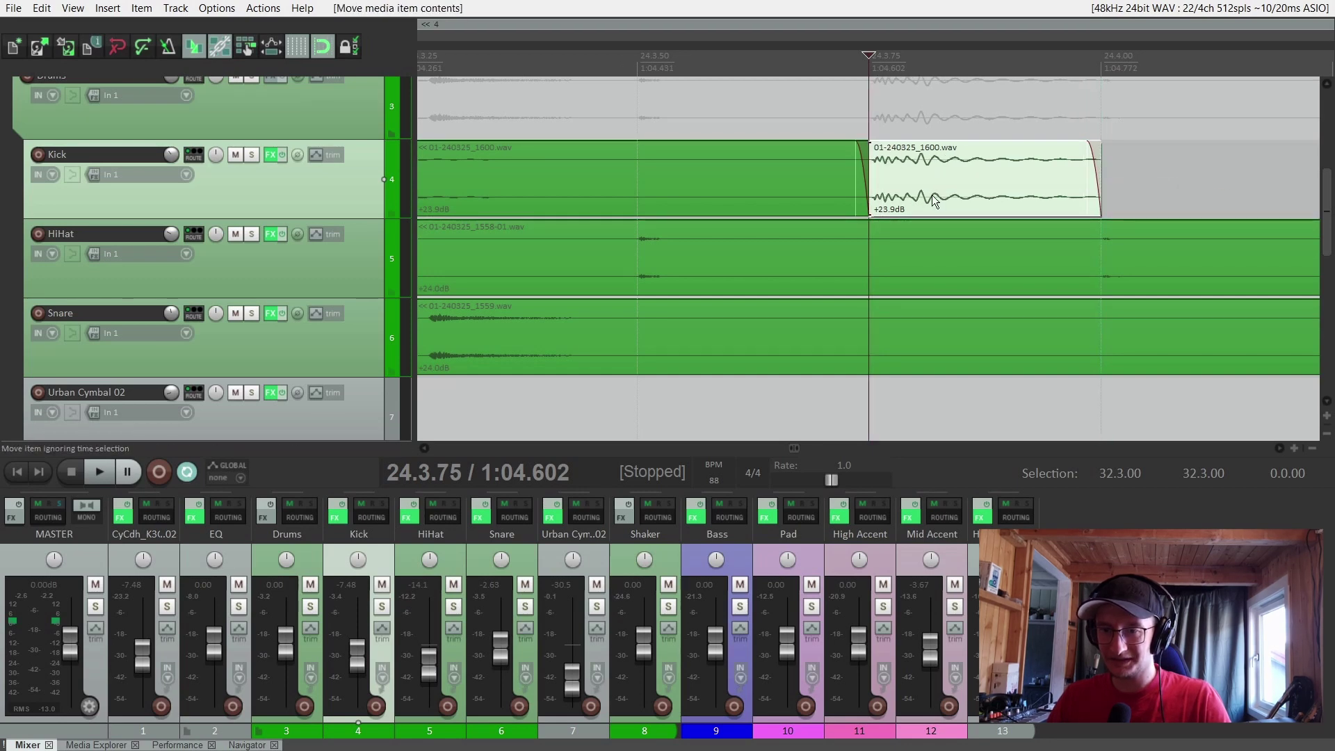
Duplicate the short kick piece twice so the hits run up to 24.4.50, and play the fill
scroll(922, 228, "down", 5)
key("ctrl+d")
key("ctrl+d")
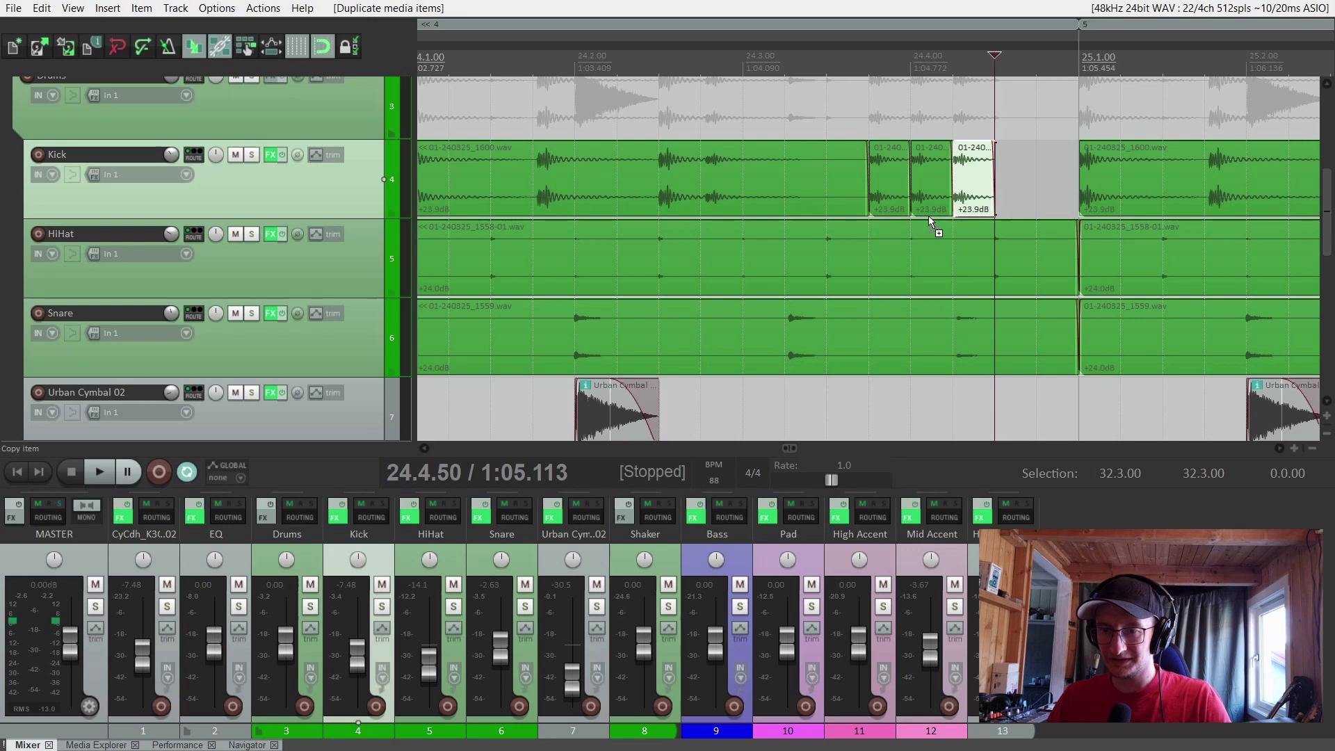
scroll(947, 198, "down", 3)
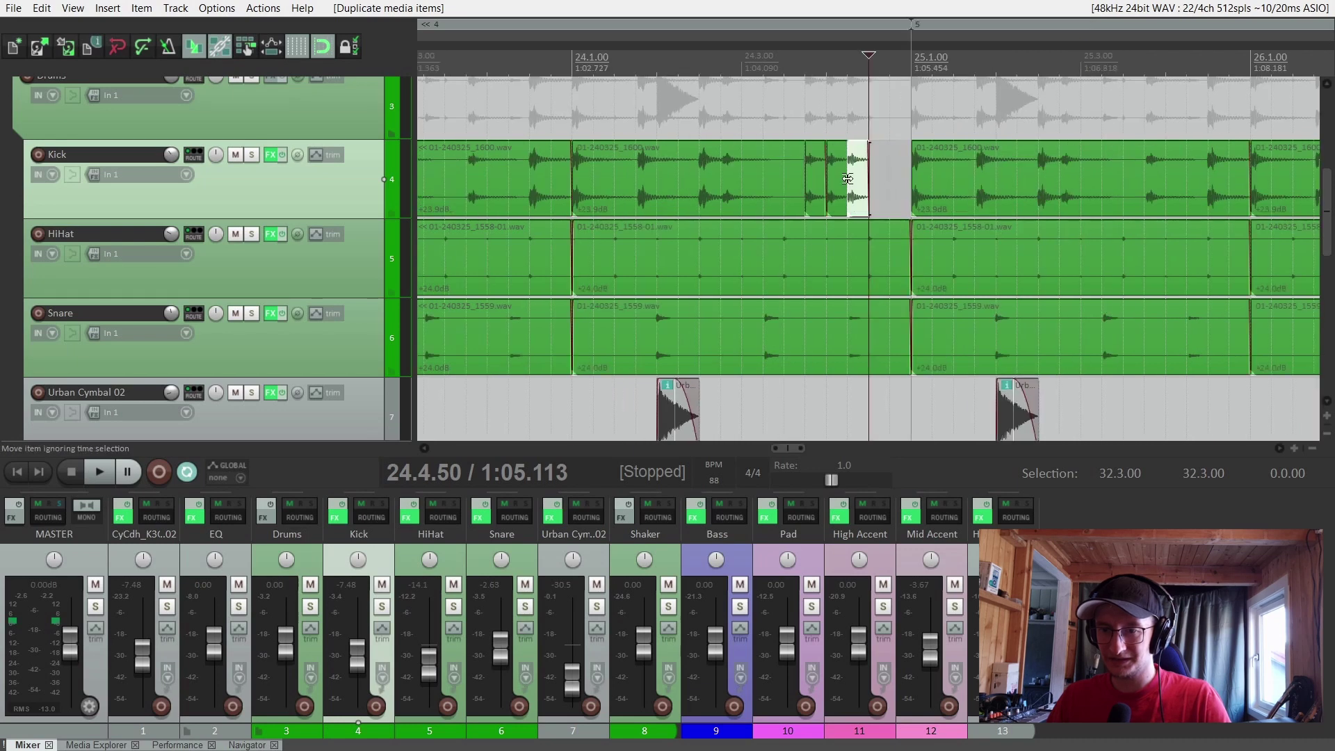
left_click(698, 60)
key("space")
key("space")
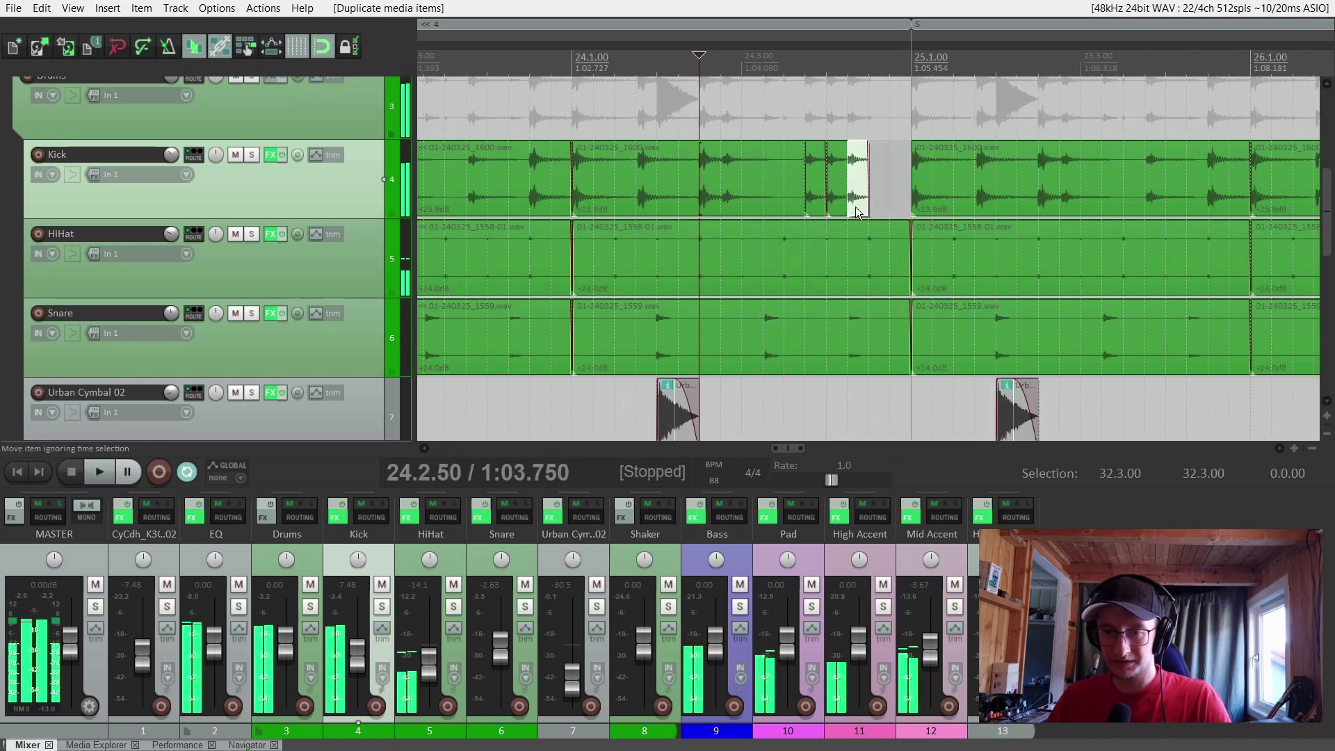
Split the Snare item at 24.4.25, trim the piece to one short hit and move it to 24.4.75
left_click(847, 341)
key("s")
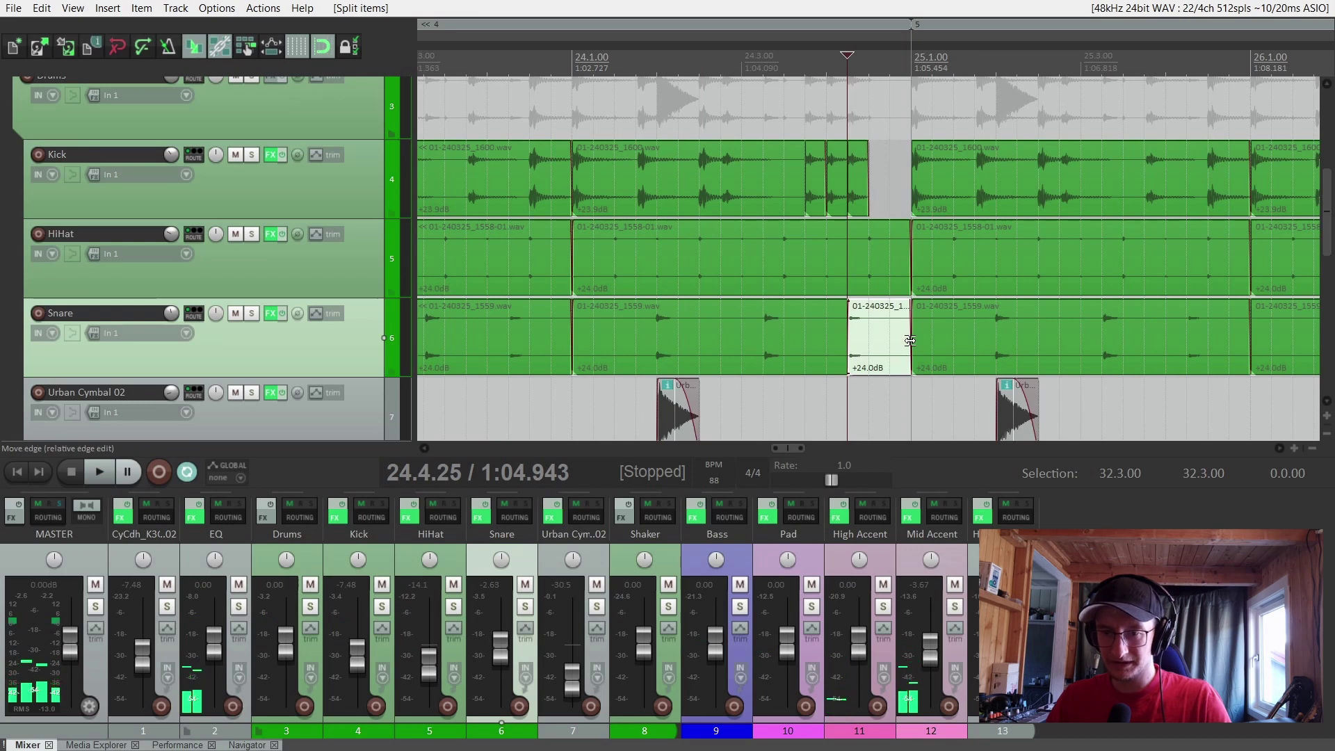
left_click(909, 340)
mouse_move(908, 339)
left_mouse_down()
mouse_move(868, 339)
mouse_move(899, 335)
left_mouse_up()
Try another kick copy at 24.4.50, play the fill and delete the copy
left_click_drag(856, 196, 878, 196)
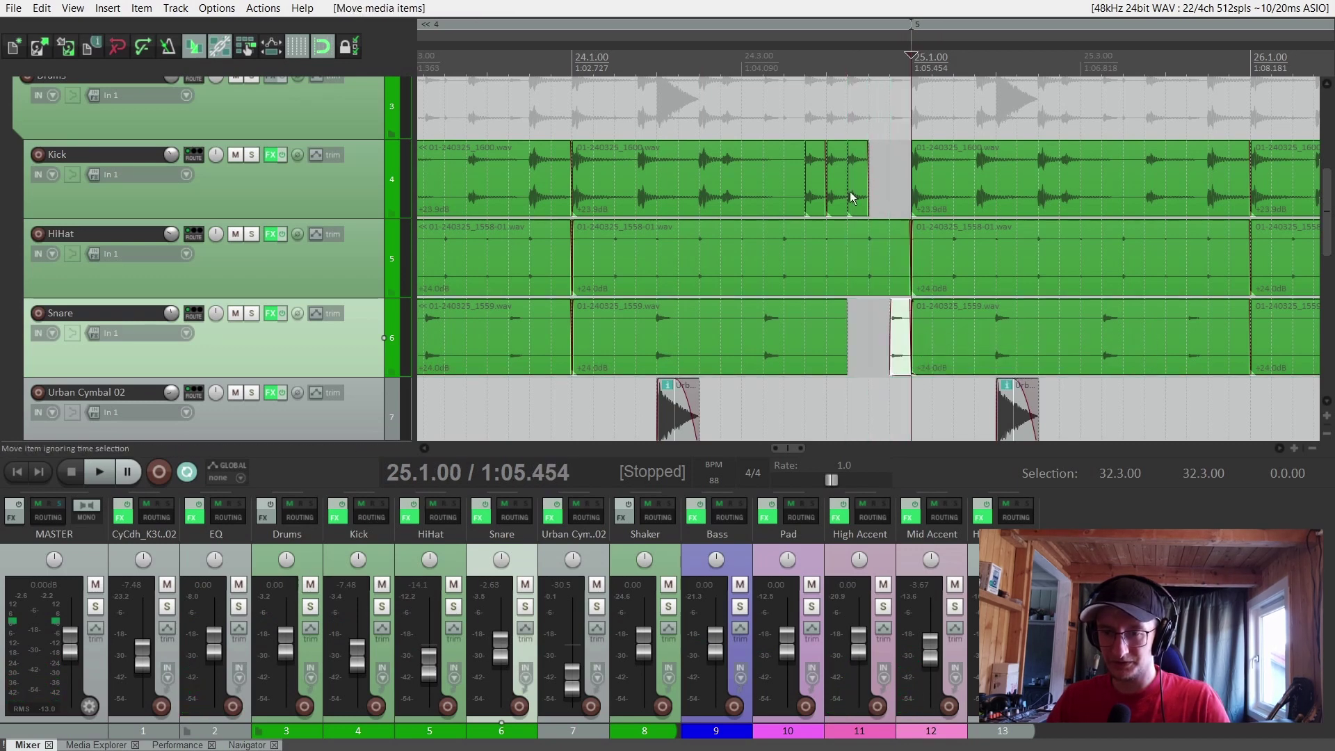
left_click(693, 66)
key("space")
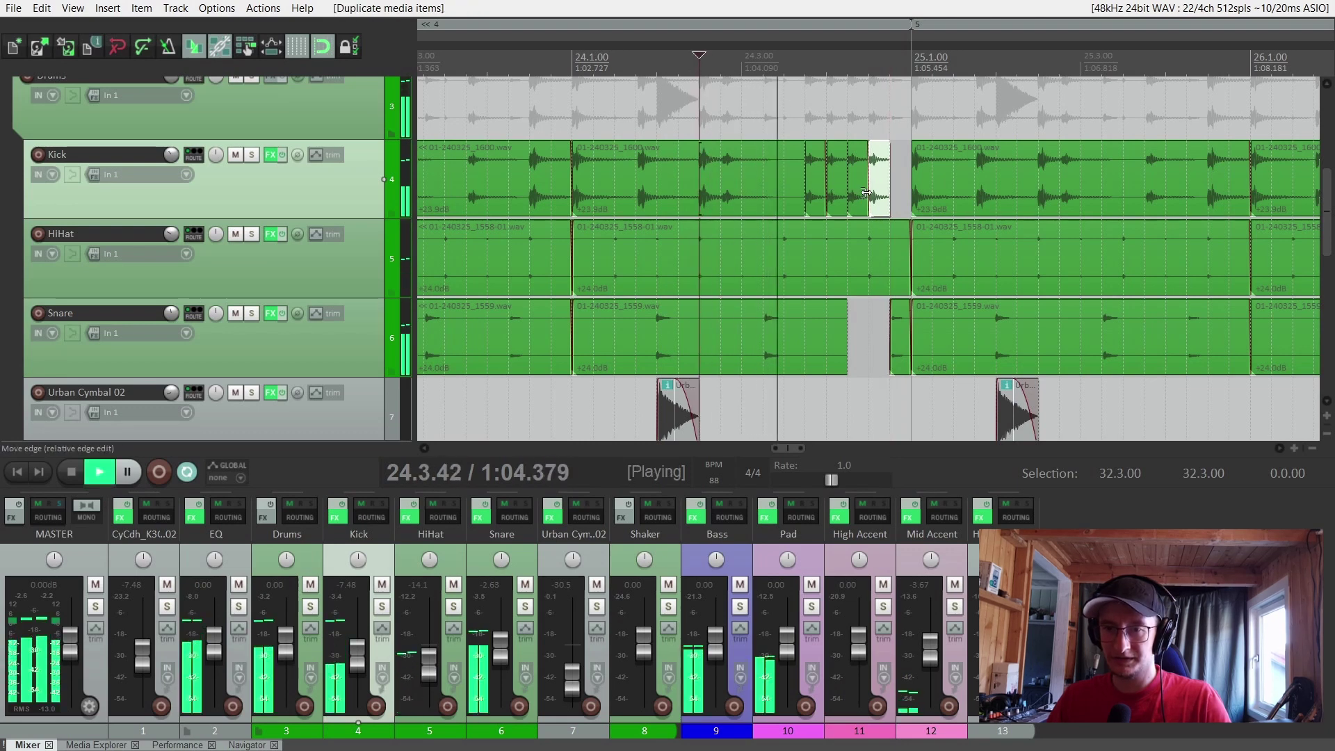
key("space")
left_click(890, 195)
key("Delete")
Move the short snare piece to 24.4.50 and play the fill
left_click_drag(899, 342, 885, 341)
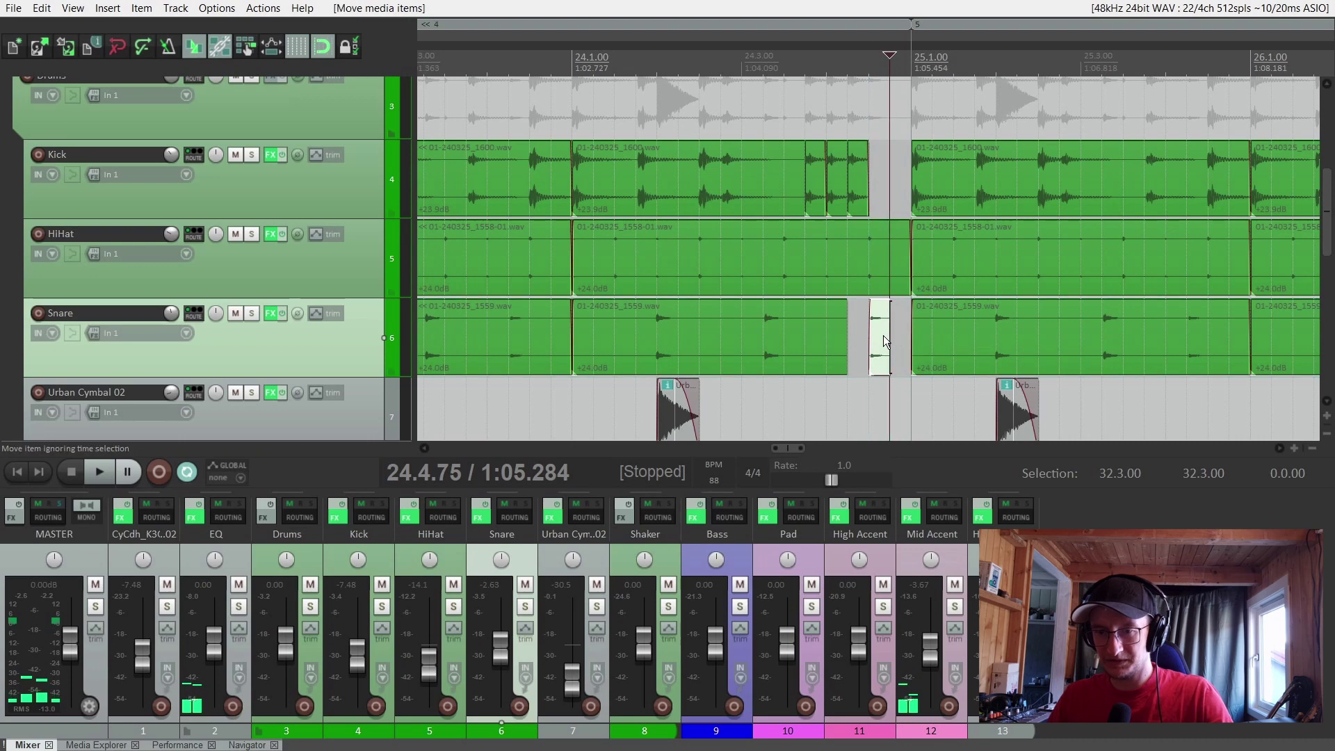
key("space")
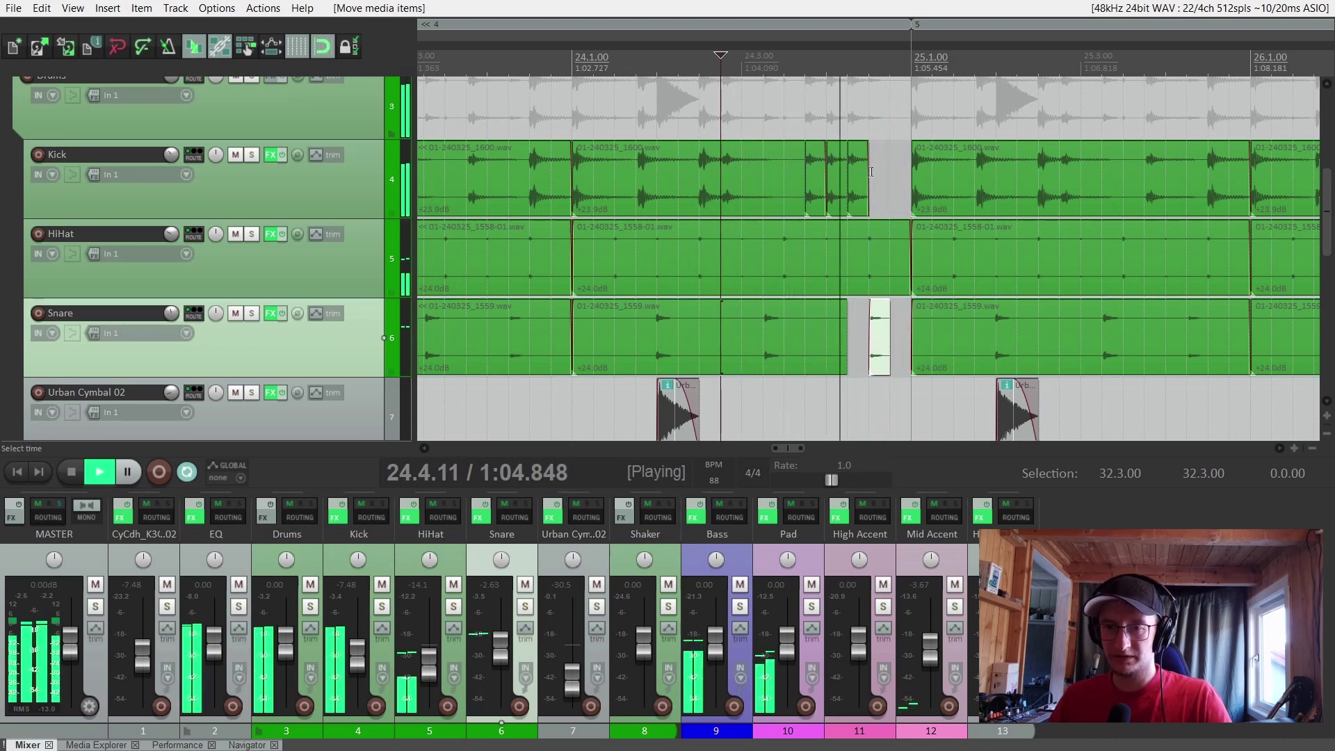
key("space")
Try a snare roll by duplicating the short piece at 24.4.75, halving the copy and repeating it, and undo the copies after playback
mouse_move(885, 344)
left_mouse_down()
mouse_move(904, 344)
mouse_move(884, 343)
left_mouse_up()
scroll(883, 344, "up", 4)
key("ctrl+d")
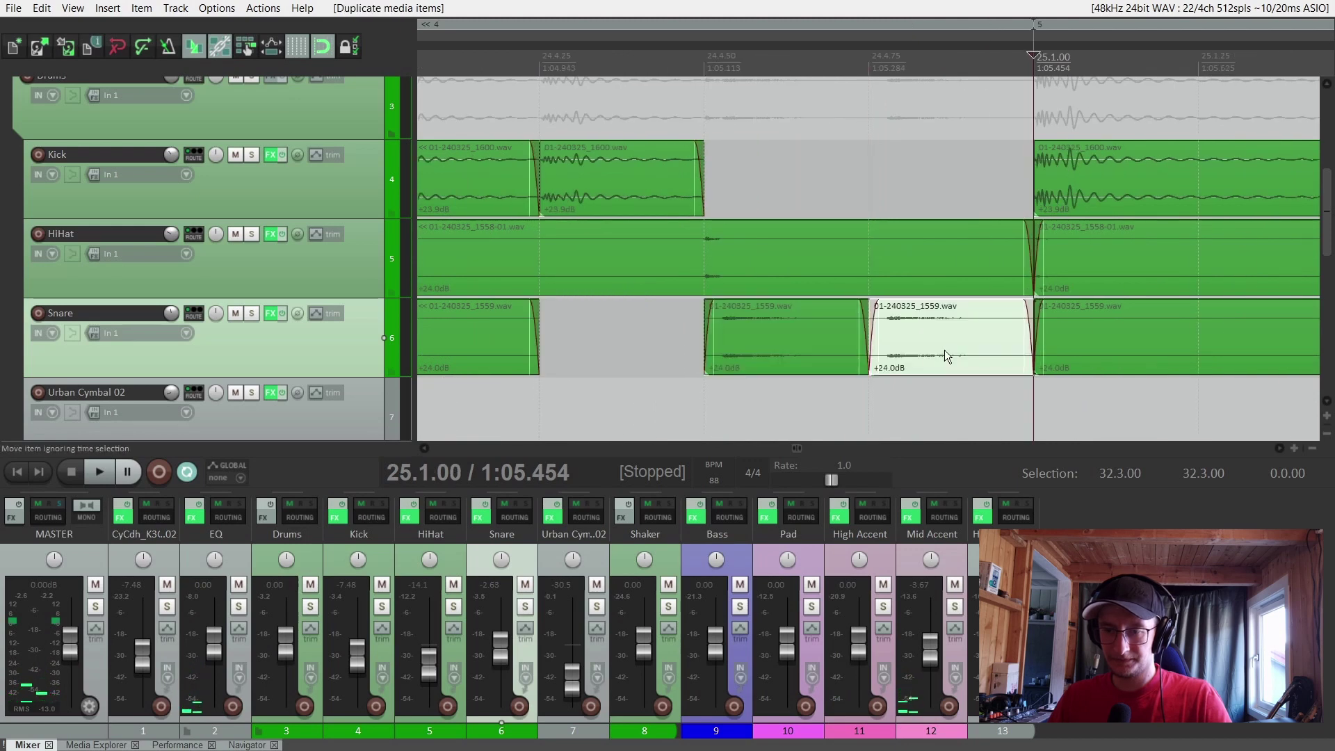
left_click_drag(1032, 342, 950, 342)
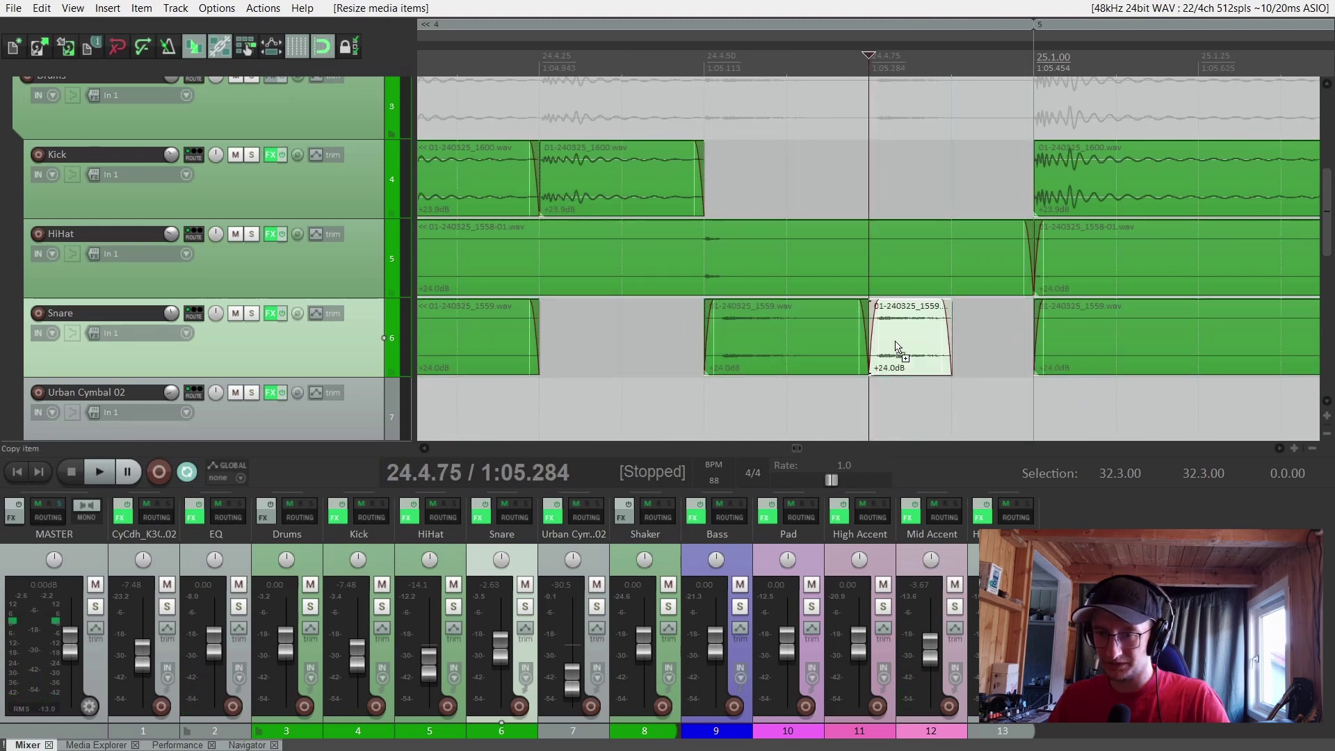
key("ctrl+d")
scroll(923, 381, "down", 5)
key("space")
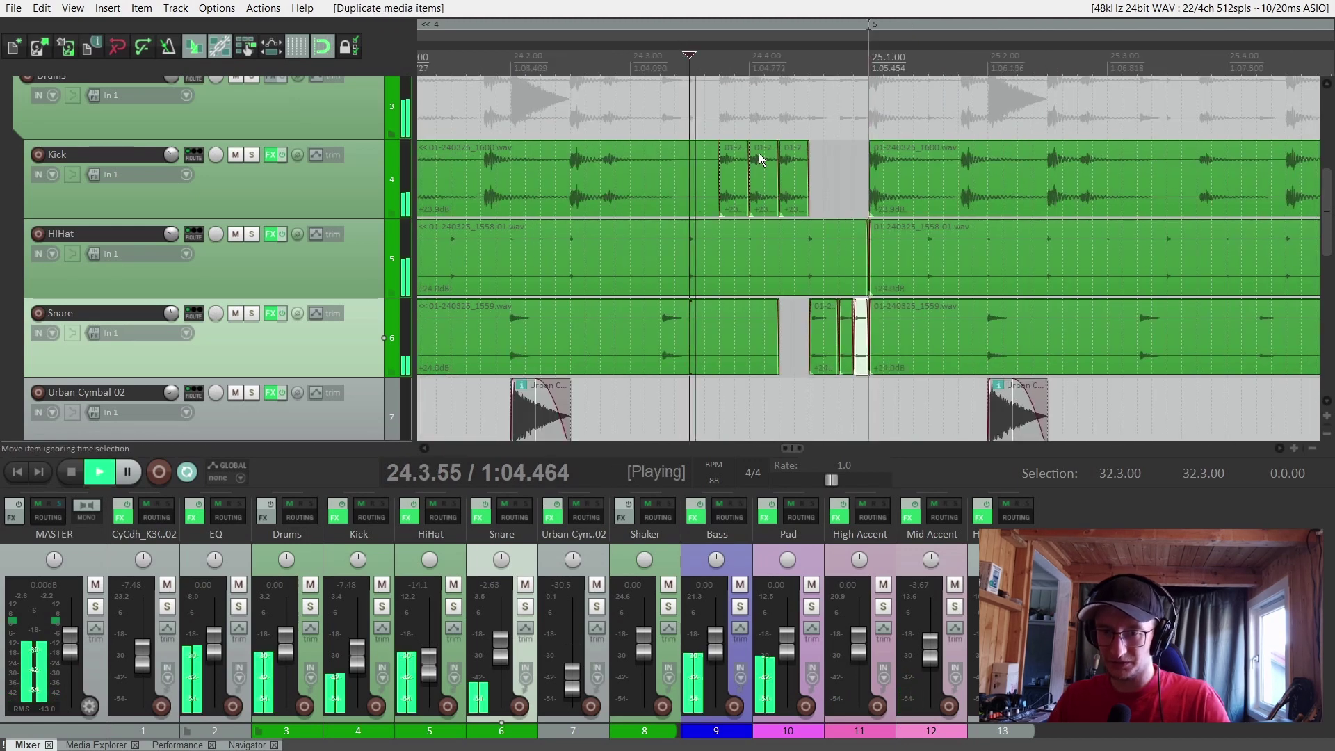
key("space")
left_click_drag(852, 340, 867, 341)
key("ctrl+z")
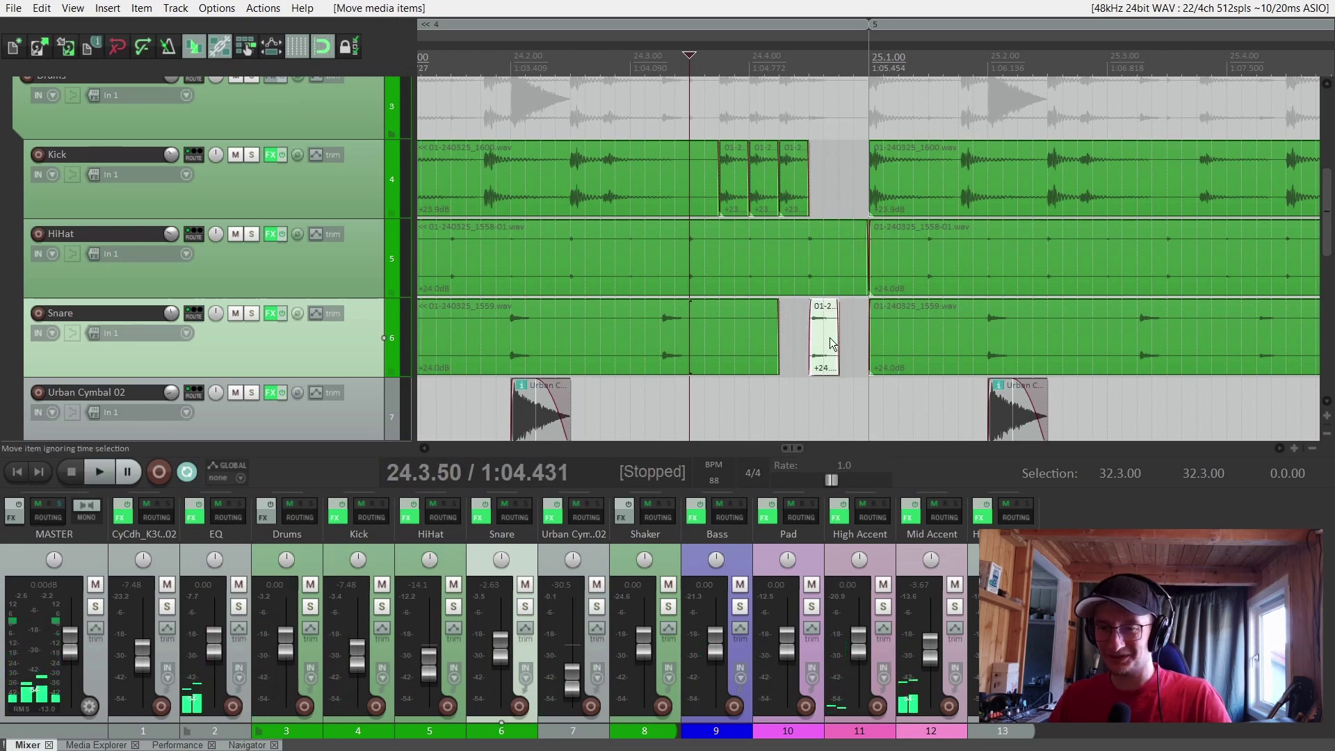
Stretch the snare piece at 24.4.50 to the start of bar 25 at rate 0.500 and play it
left_click_drag(837, 339, 834, 366)
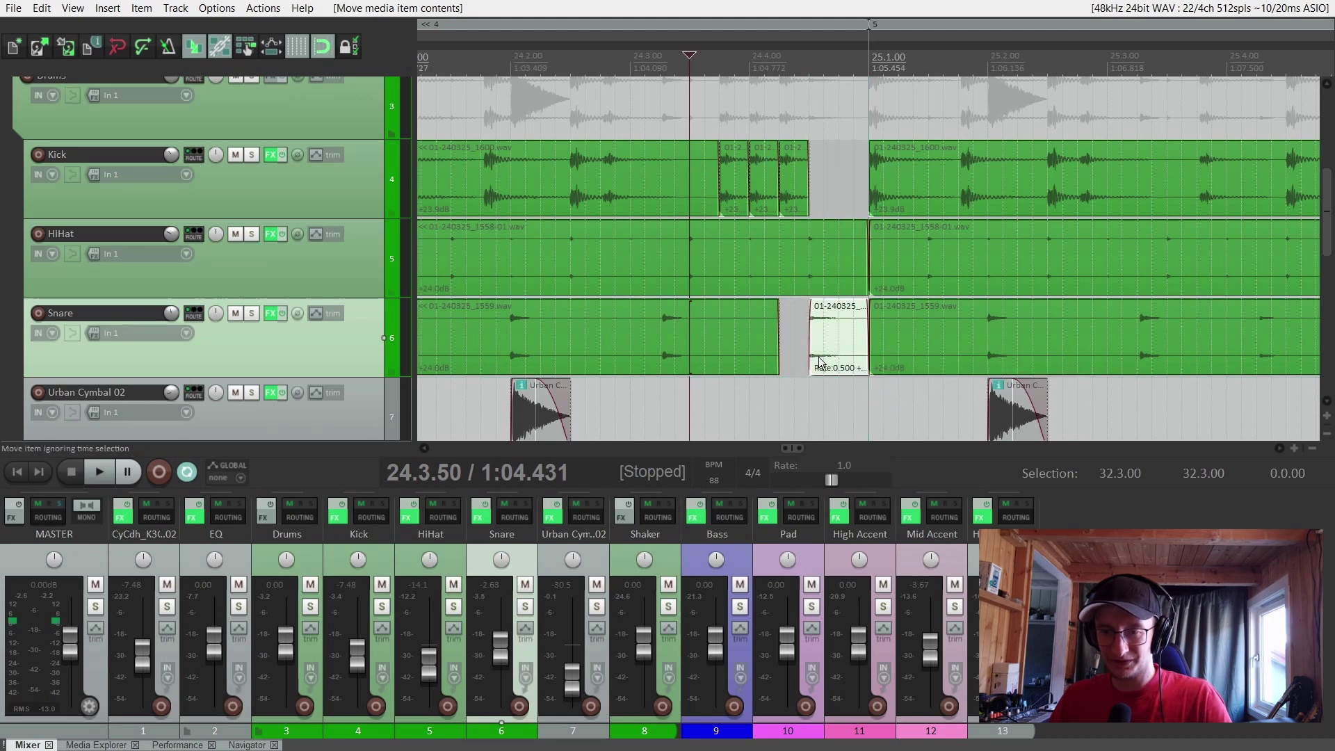
key("space")
key("space")
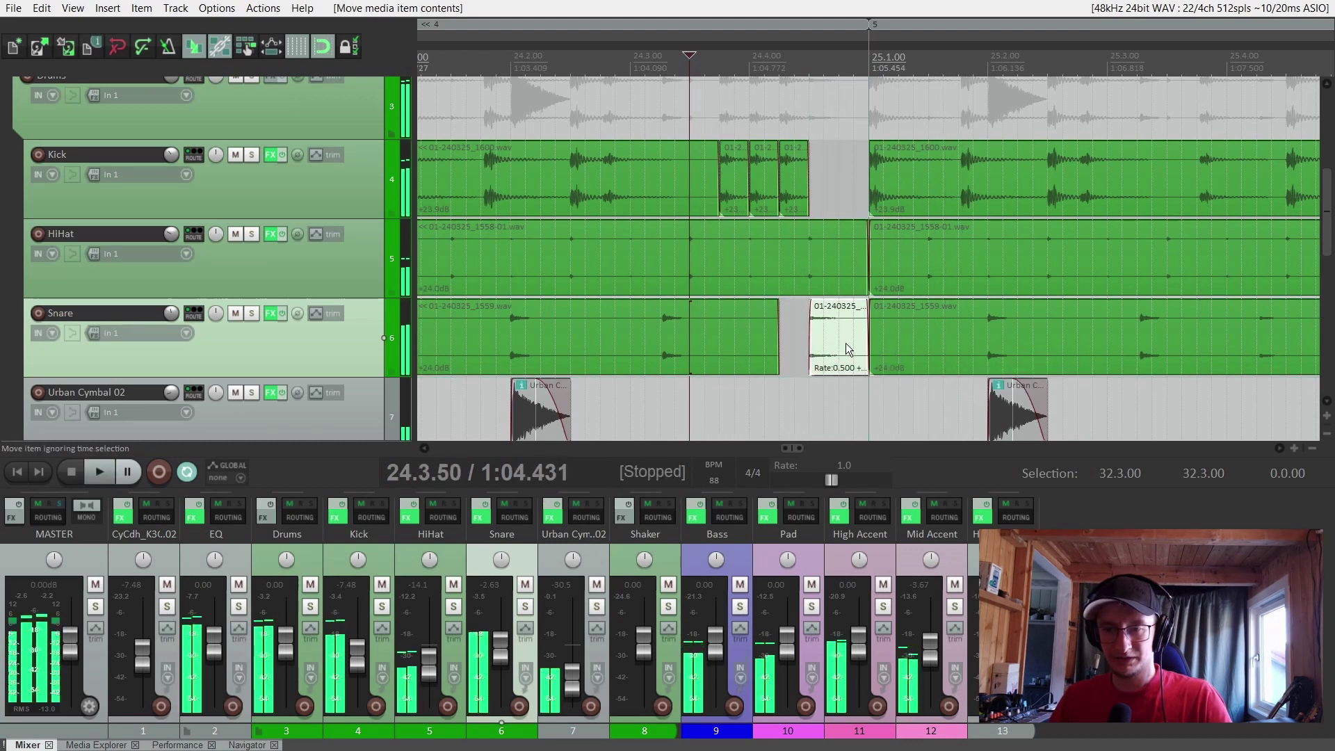
Add a take pitch envelope to the half-rate snare piece, draw a steep downward pitch ramp and play the fill
right_click(849, 345)
mouse_move(897, 190)
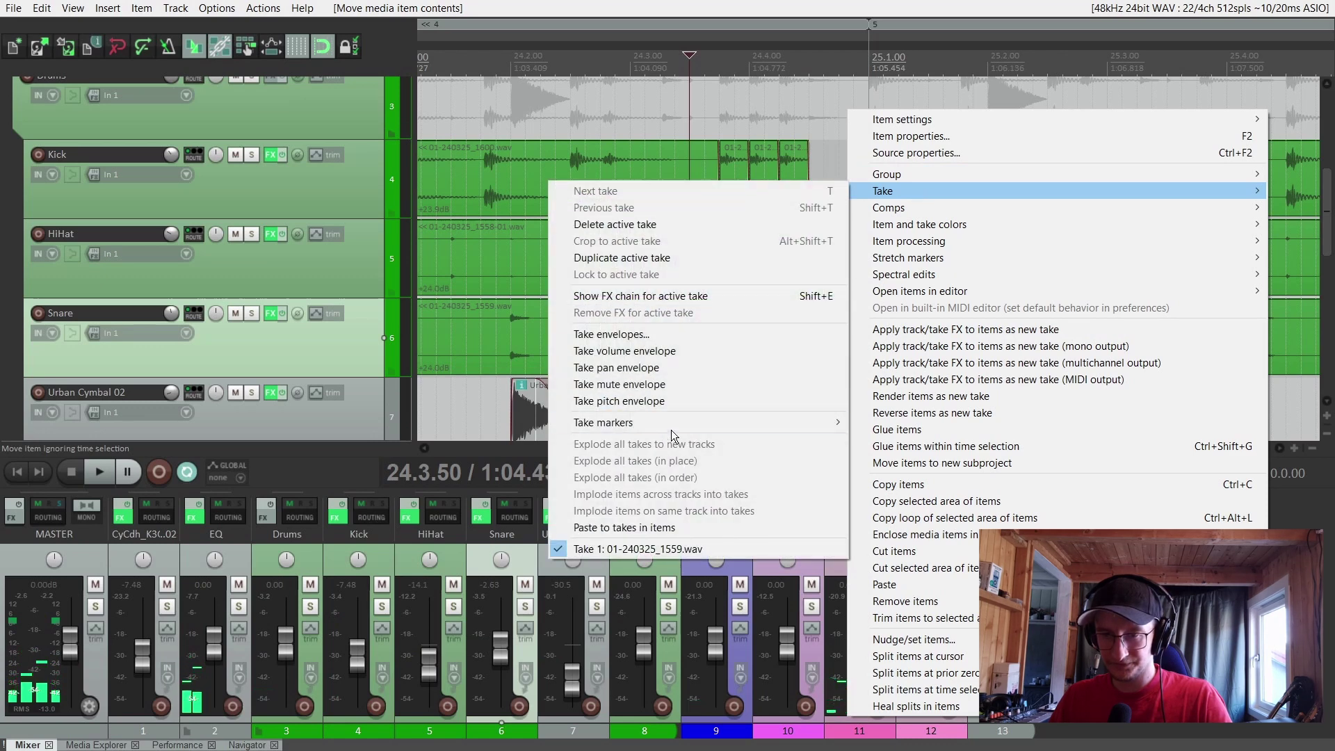
left_click(626, 405)
left_click_drag(867, 338, 855, 556)
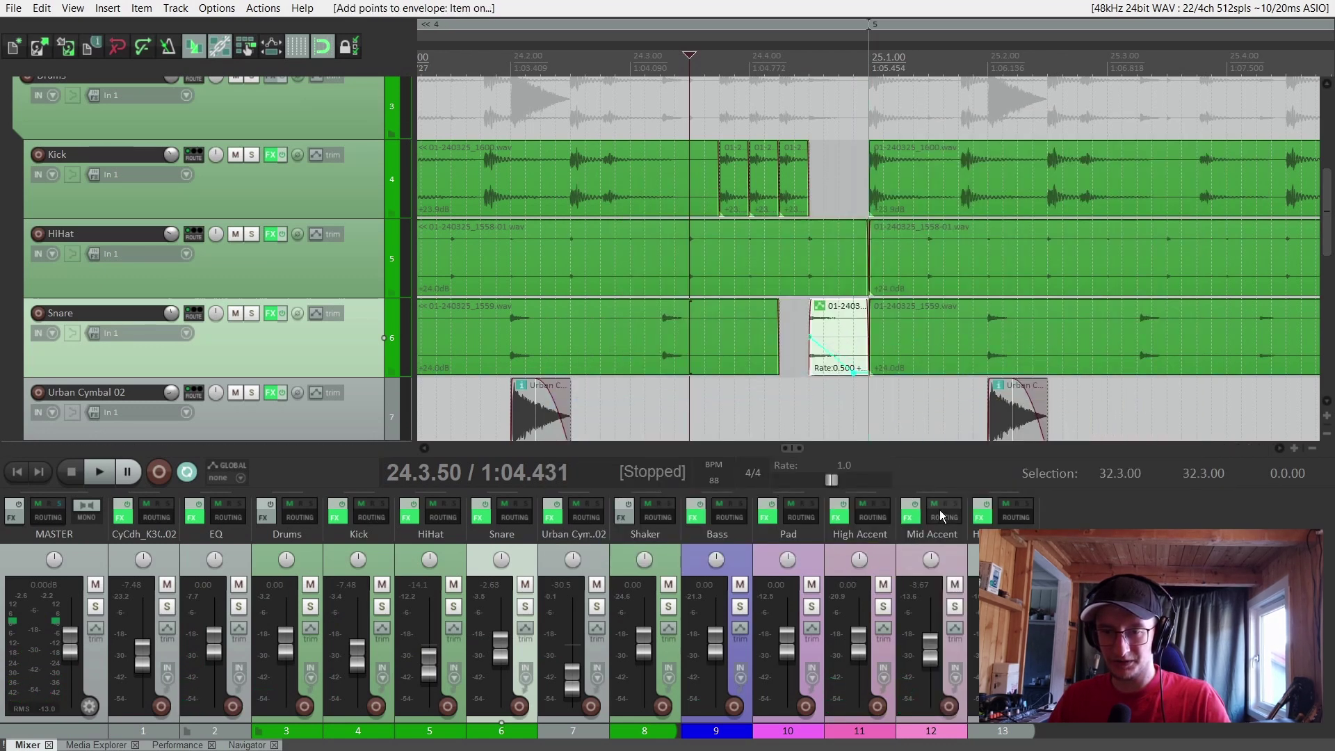
key("space")
key("space")
mouse_move(854, 374)
left_mouse_down()
mouse_move(860, 390)
mouse_move(839, 393)
left_mouse_up()
key("space")
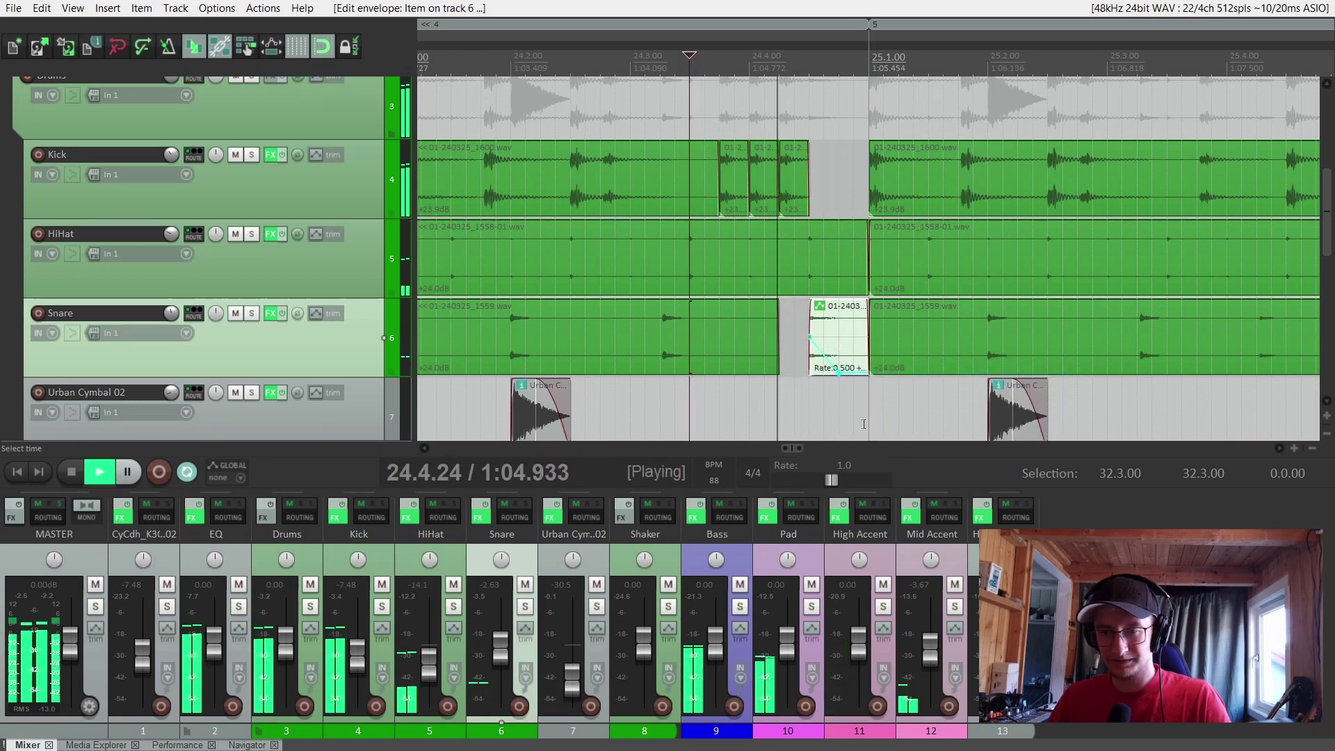
key("space")
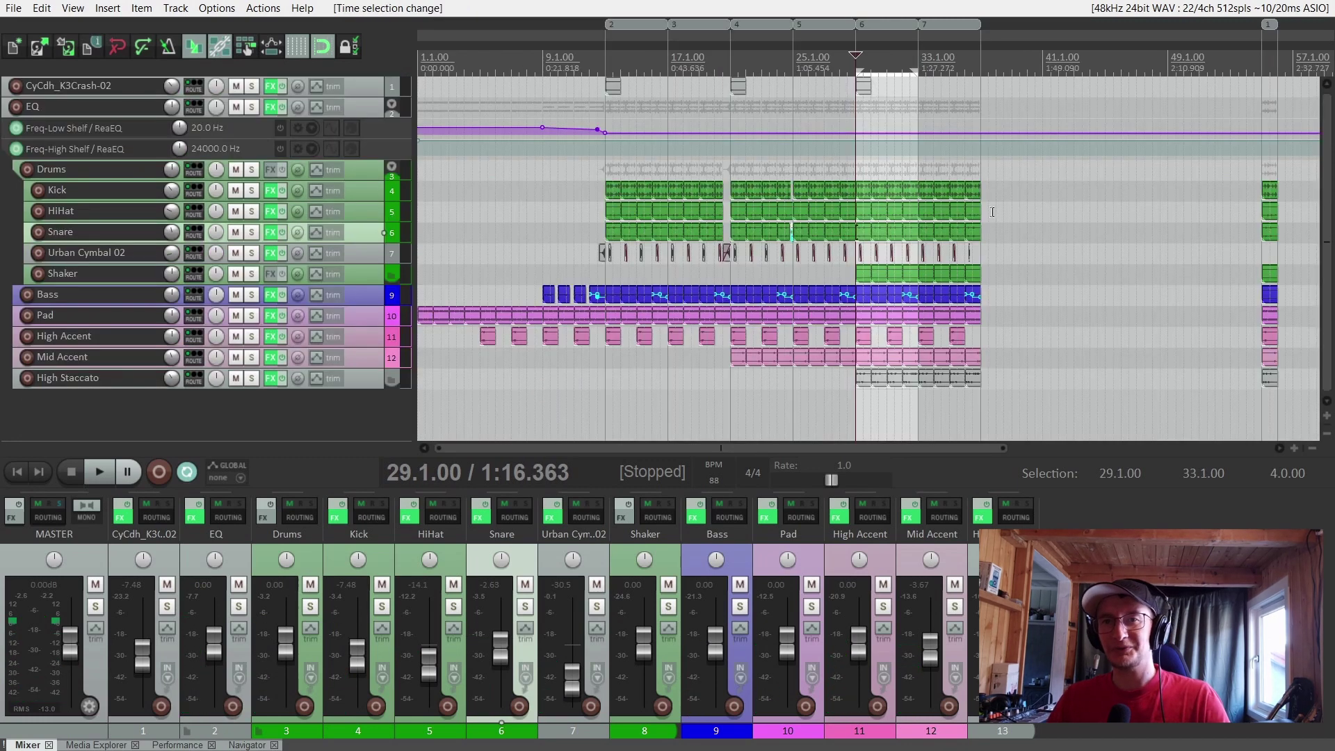
Use OTT at 9 % depth on the Drums folder and adjust its high-band level while looping bars 29 to 33
left_click(267, 170)
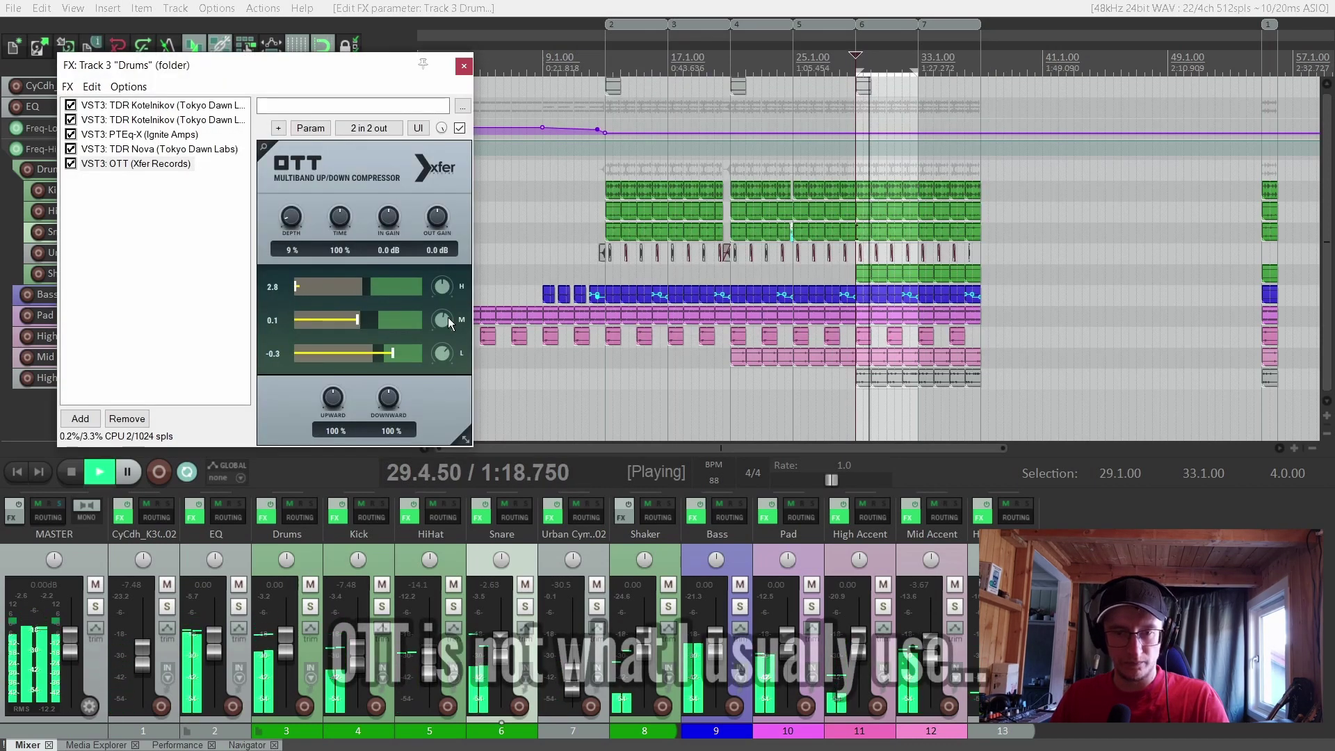
left_click_drag(448, 285, 443, 302)
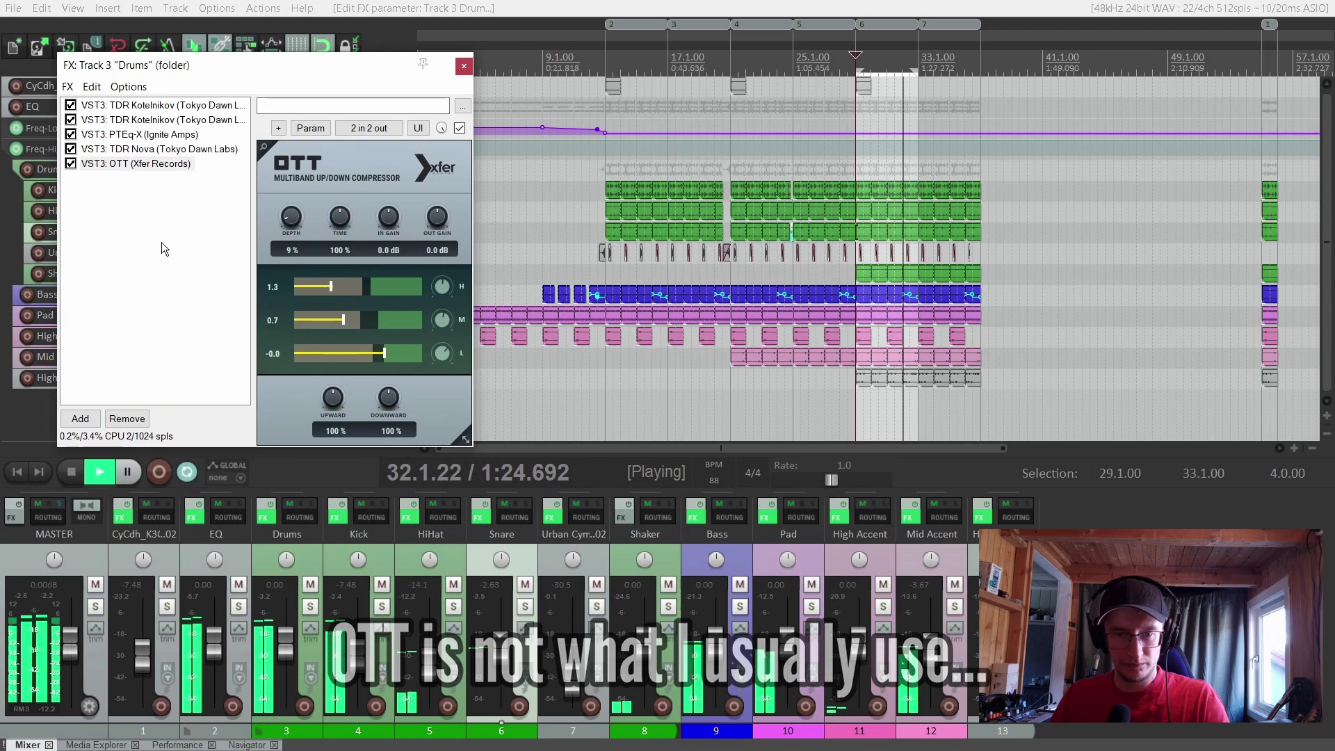
key("Escape")
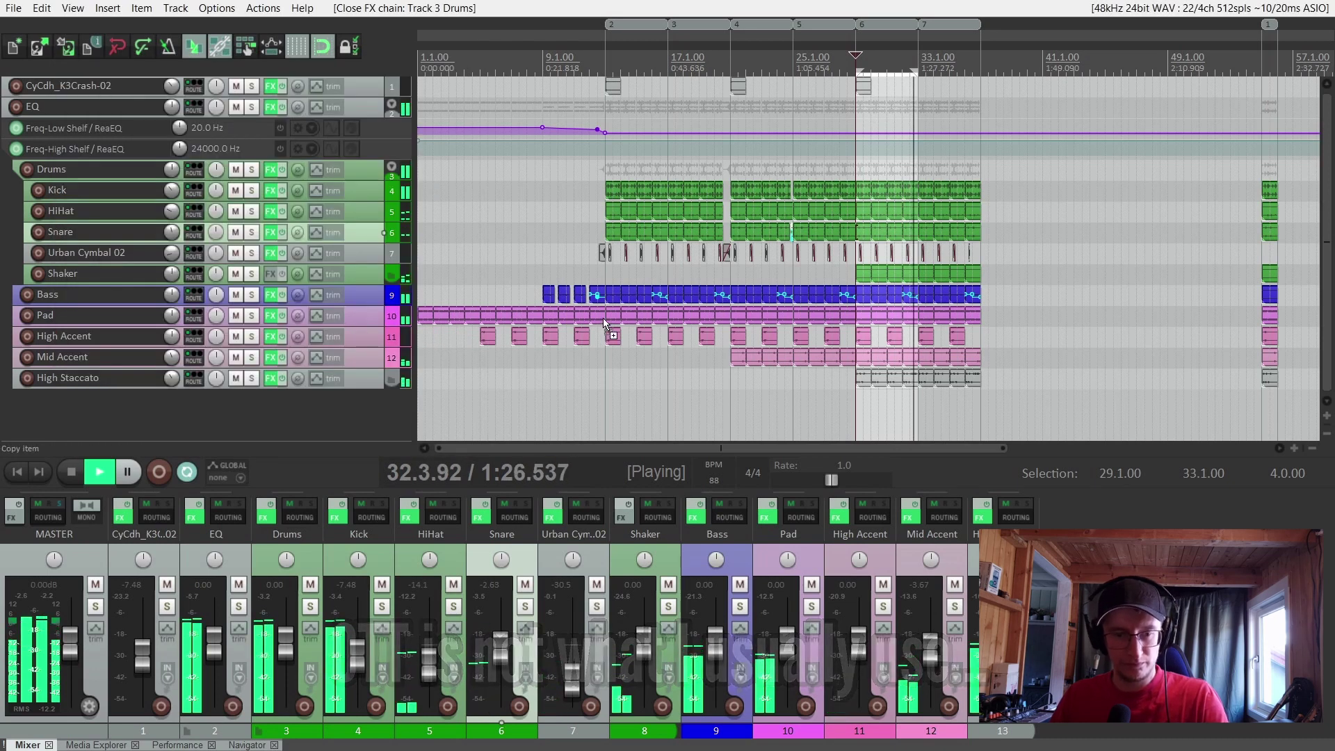
key("space")
scroll(741, 132, "down", 3)
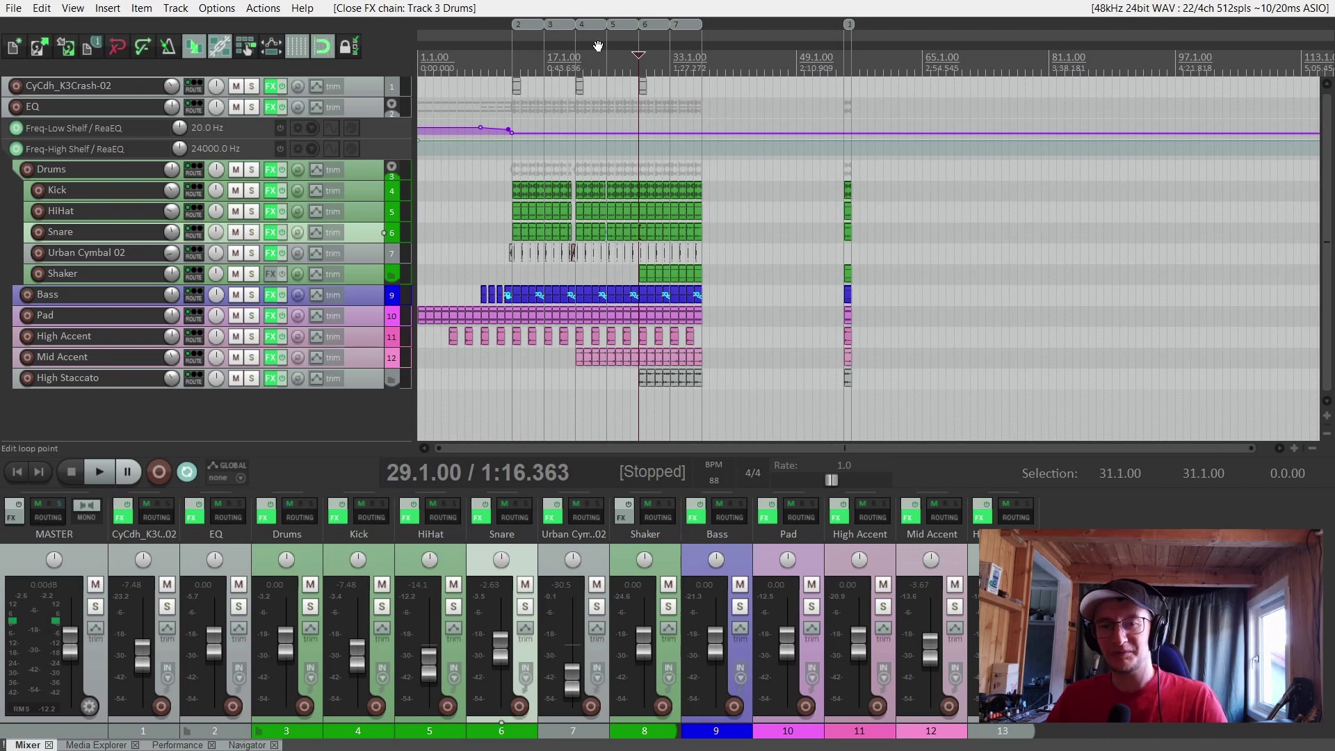
Turn a copy of region 4 at bar 37 into a drumless section, with the crash fading in over bar 36
left_click_drag(586, 22, 702, 97)
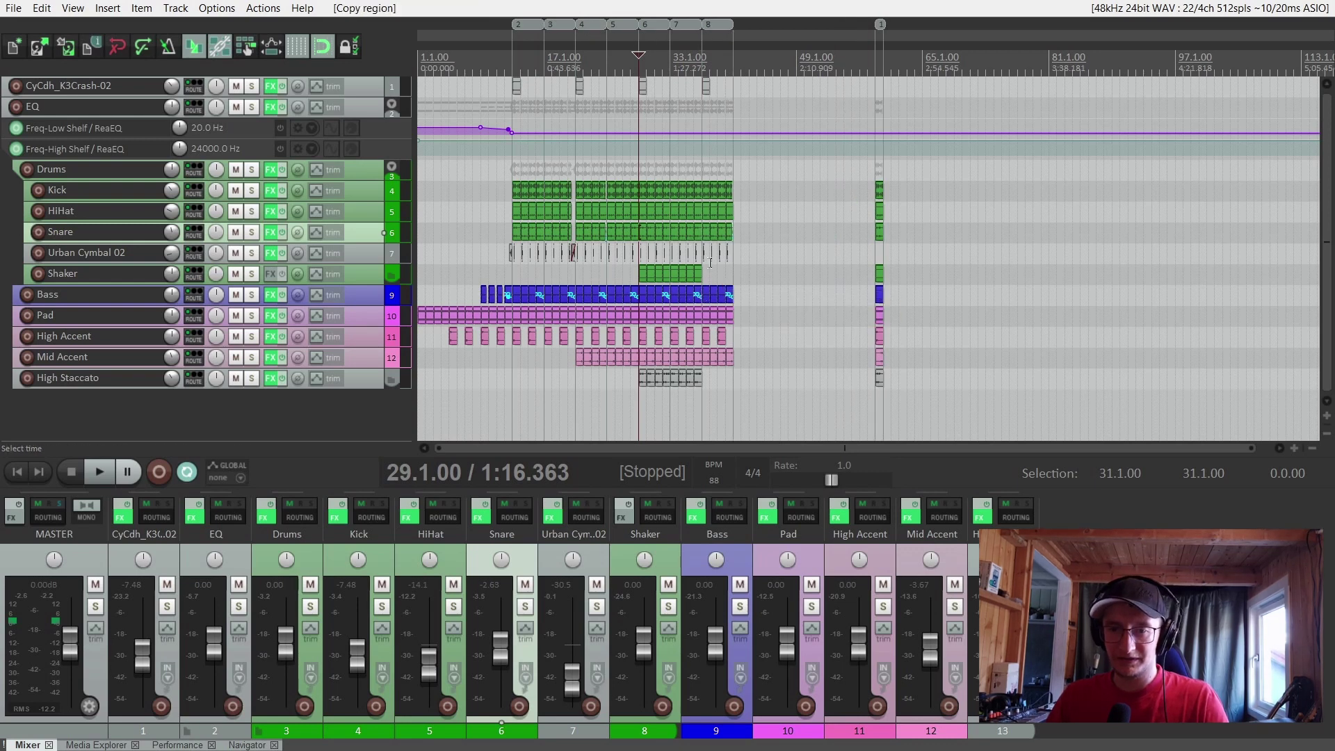
left_click(707, 196)
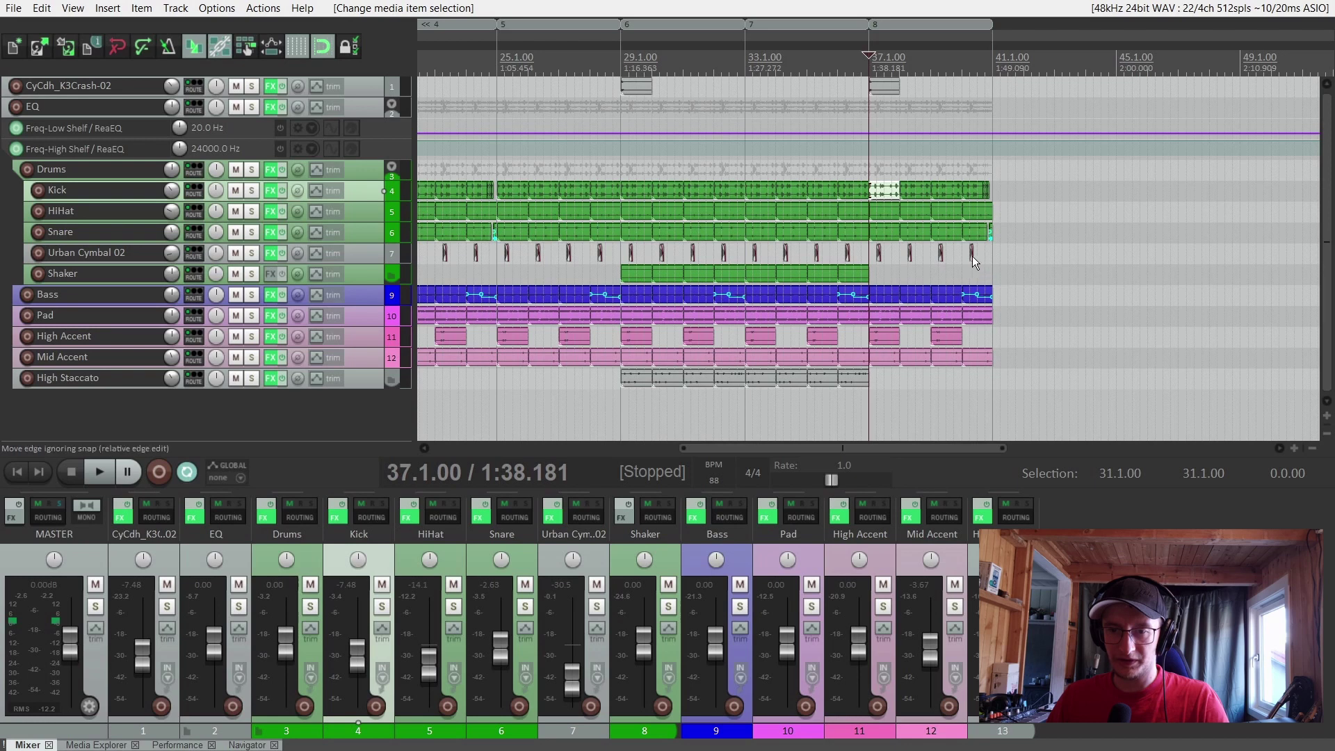
left_click_drag(978, 254, 992, 226)
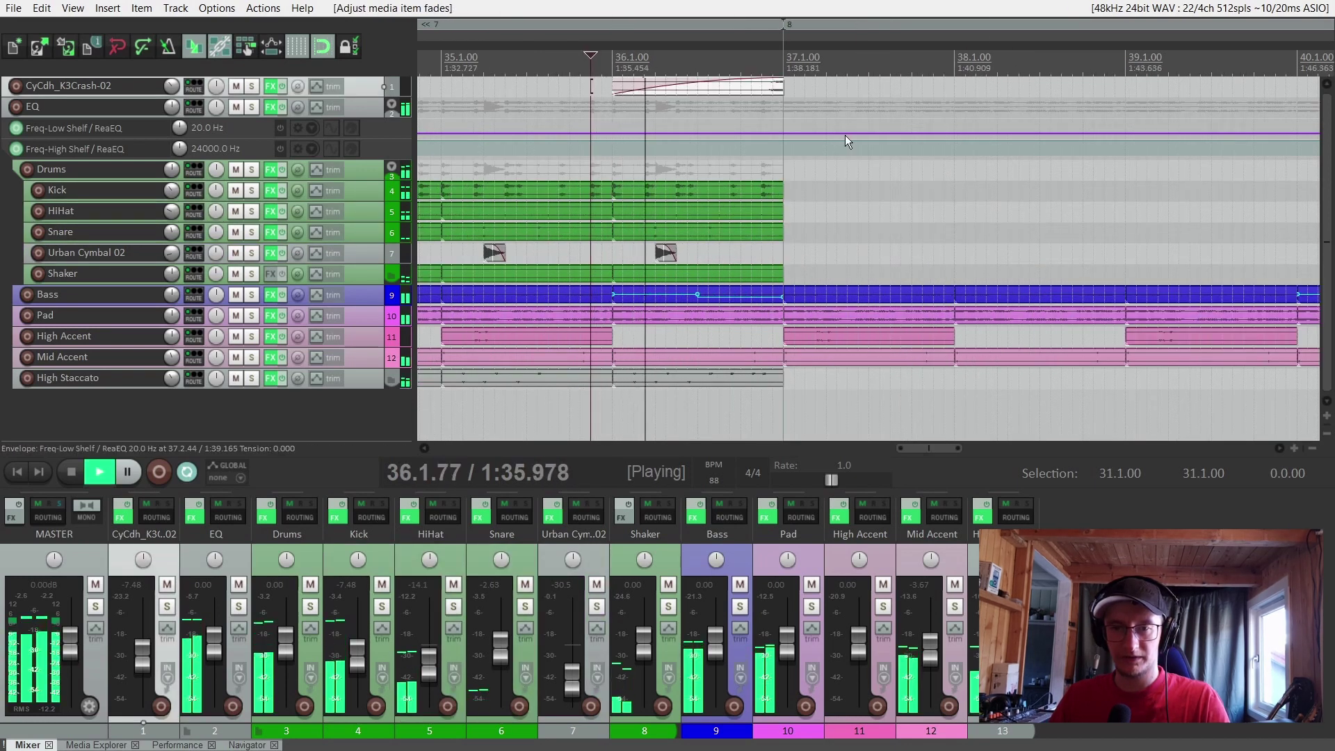
scroll(862, 152, "down", 8)
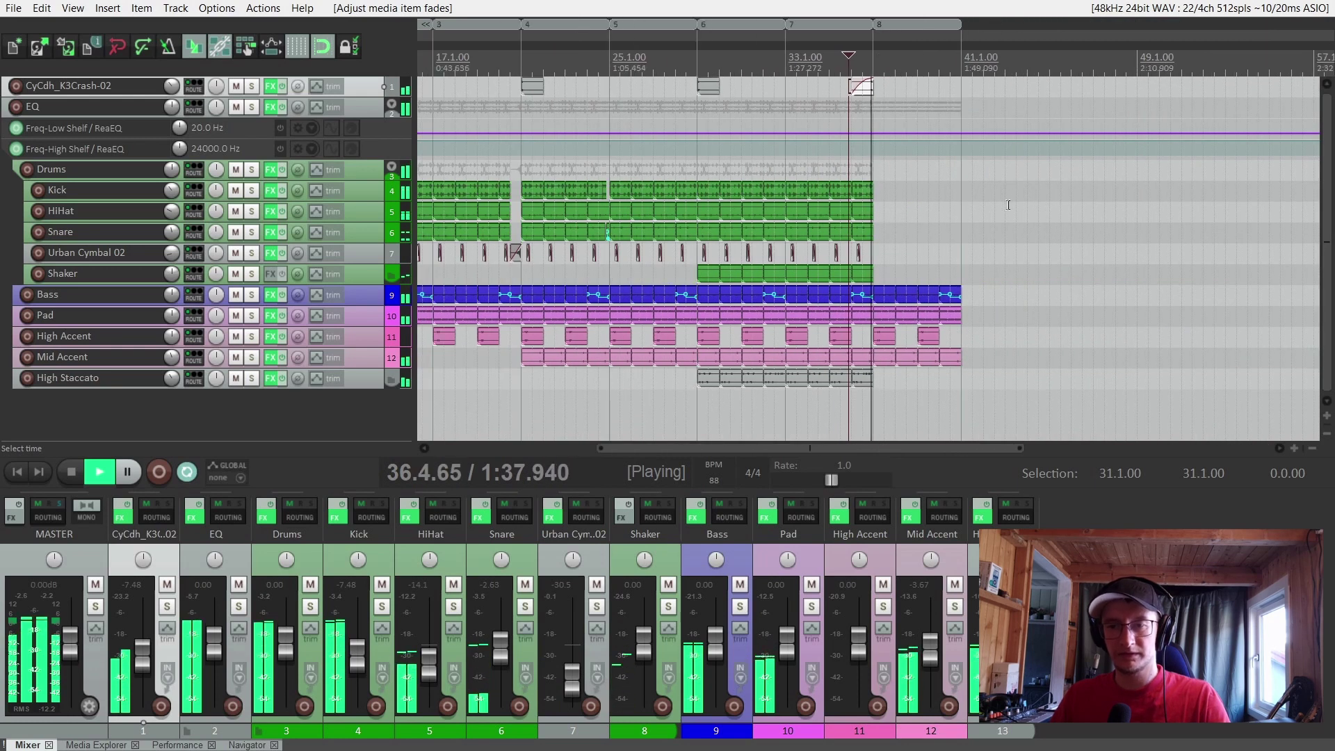
scroll(1009, 205, "down", 2)
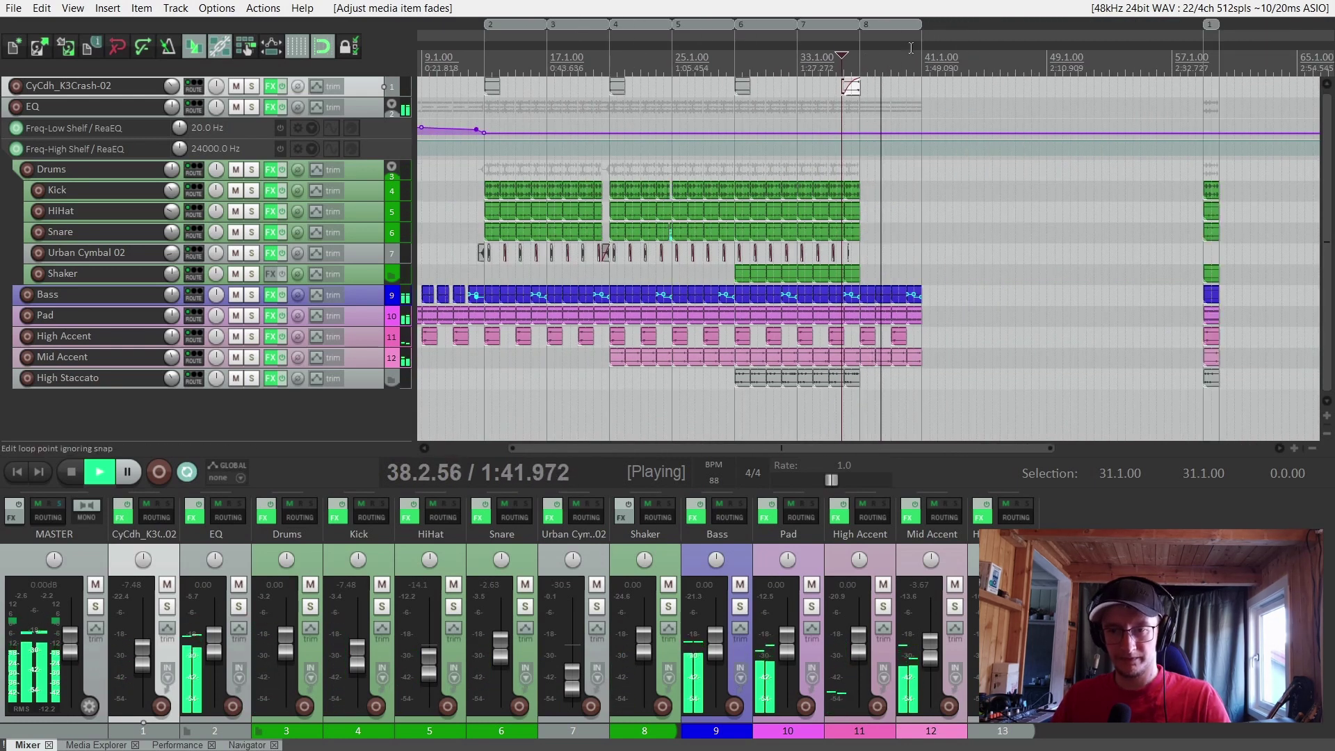
Extend the drumless section to bar 53 with copies of its region, and raise the Freq-Low Shelf envelope to 344.4 Hz at bar 37
left_click_drag(913, 53, 974, 53)
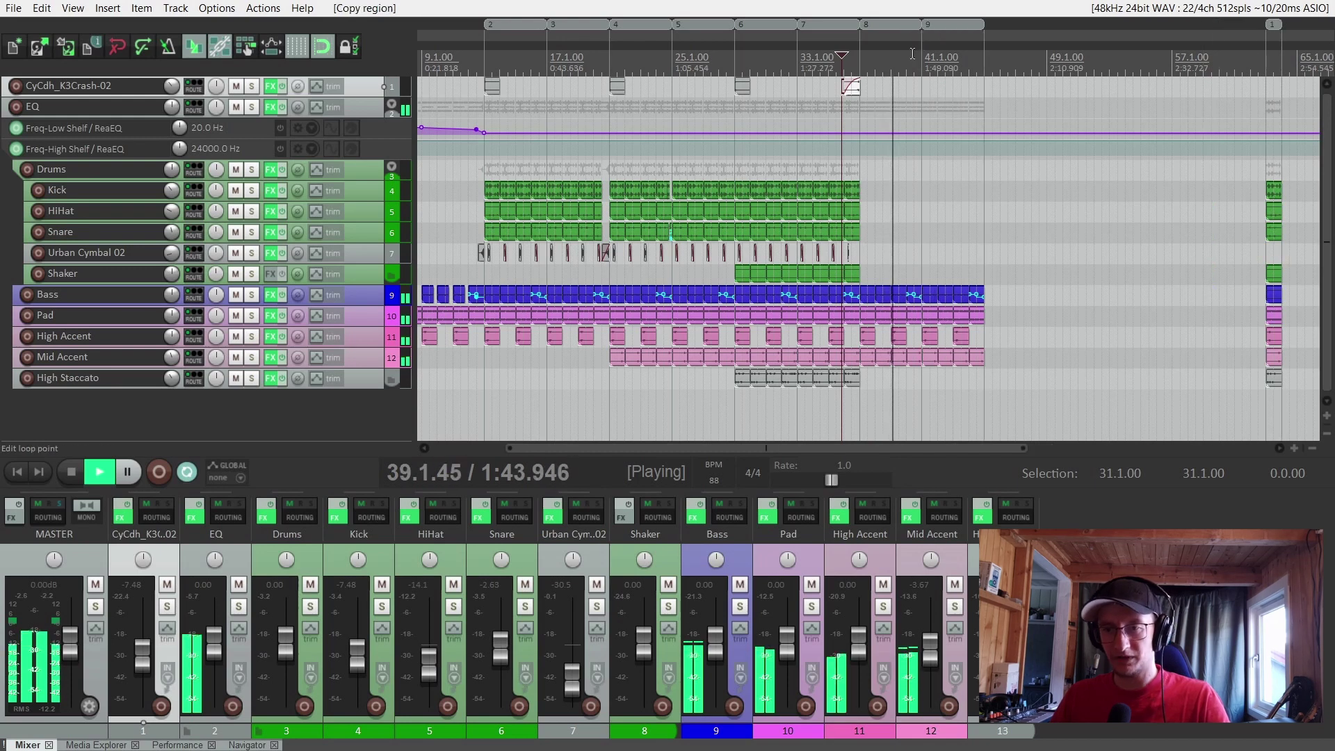
key("space")
left_click(986, 278)
scroll(902, 281, "up", 3)
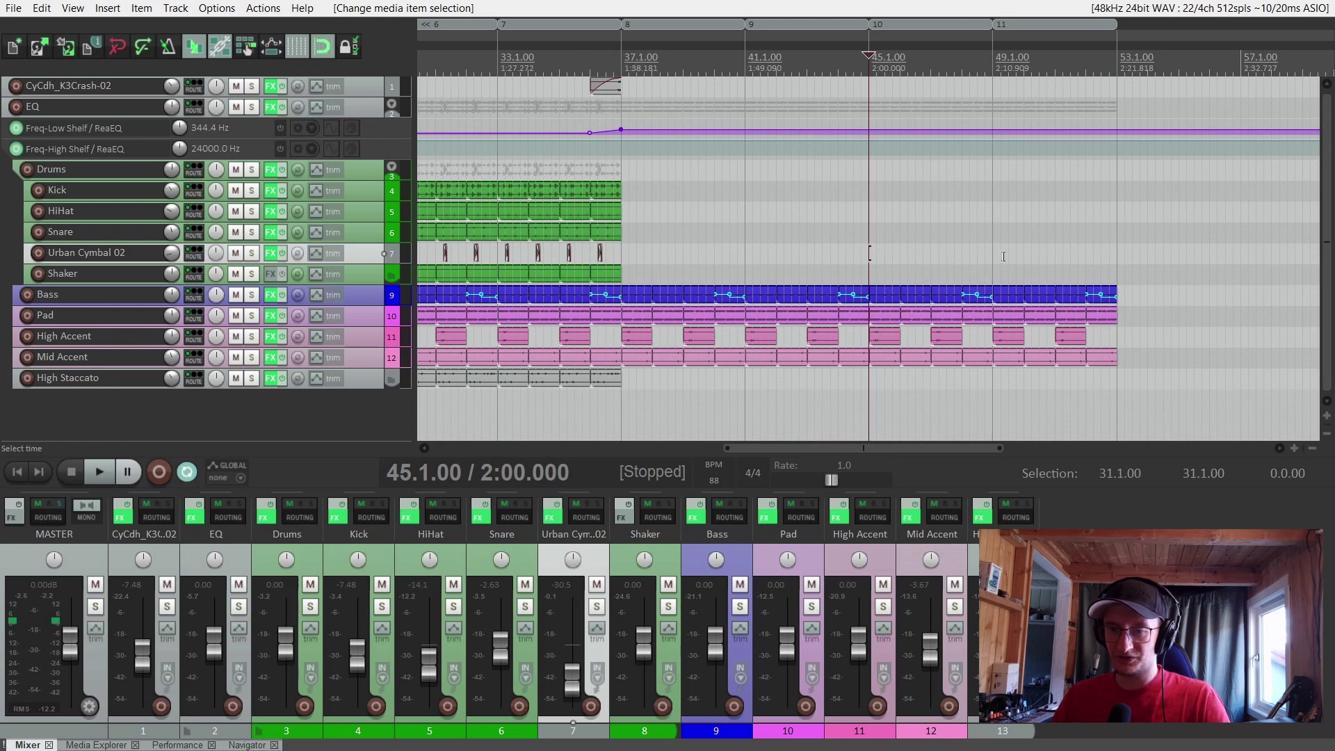
scroll(1054, 247, "down", 2)
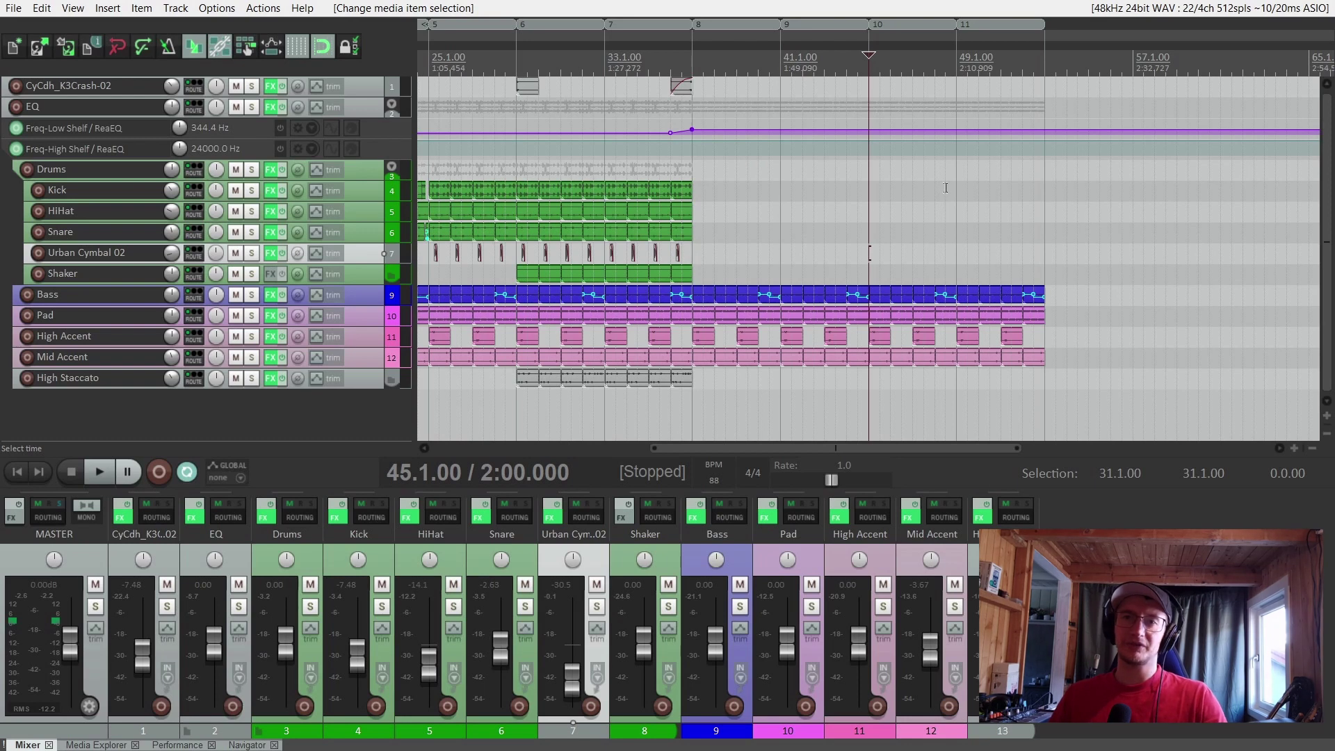
scroll(931, 113, "down", 3)
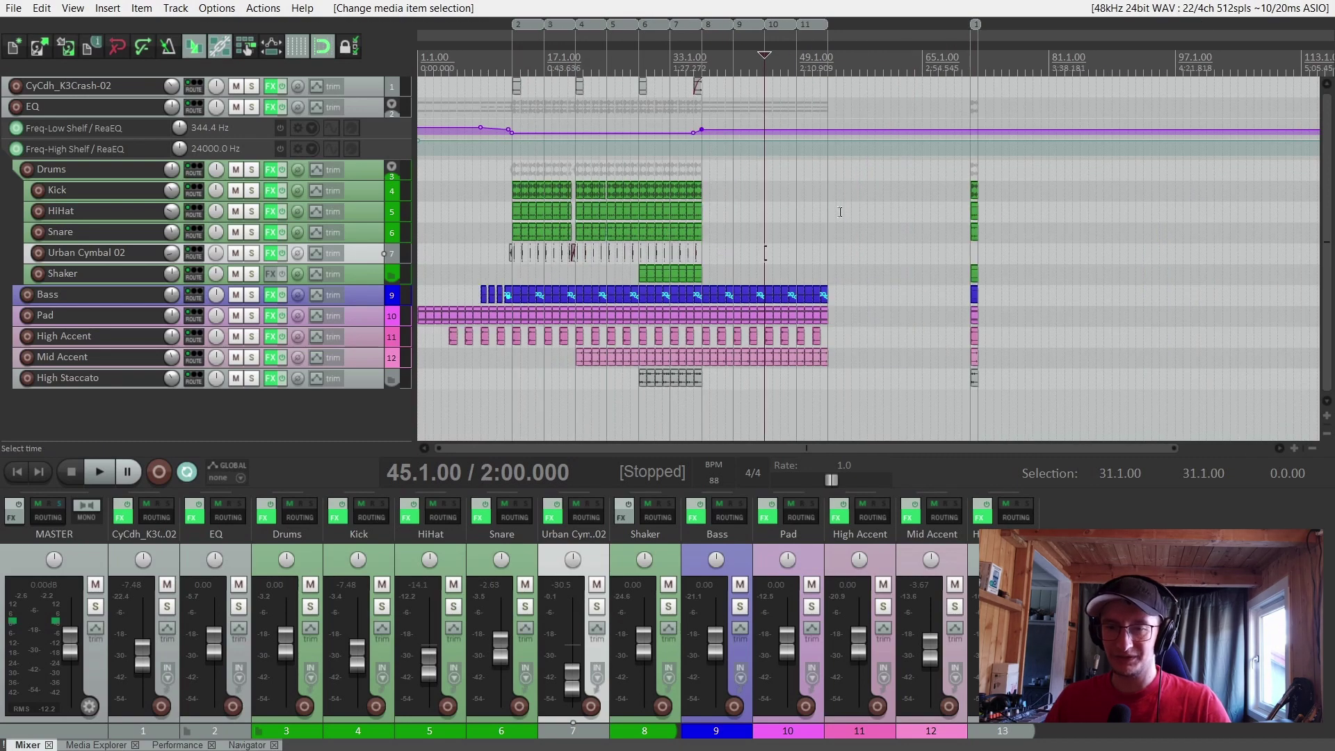
Solo the High Accent track and listen to it from bar 45
key("s")
scroll(839, 212, "up", 4)
scroll(146, 166, "up", 3)
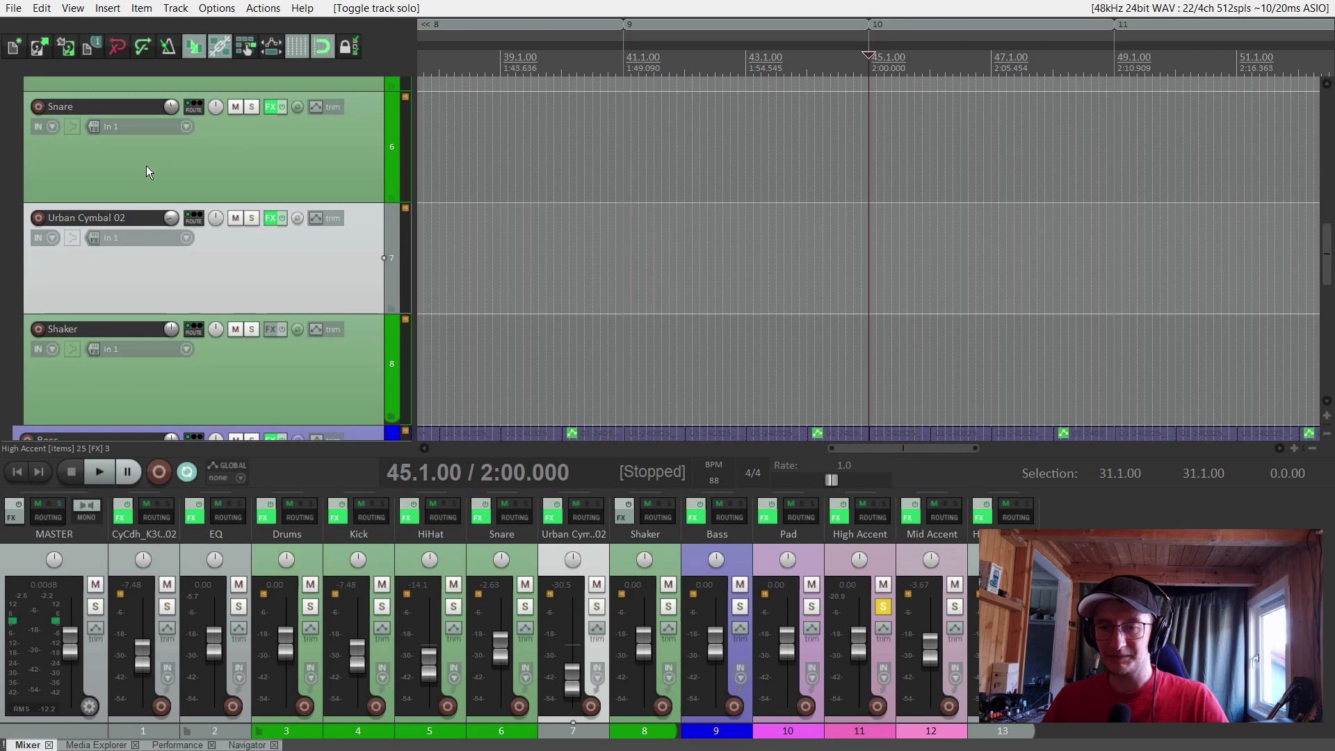
scroll(111, 214, "down", 5)
key("space")
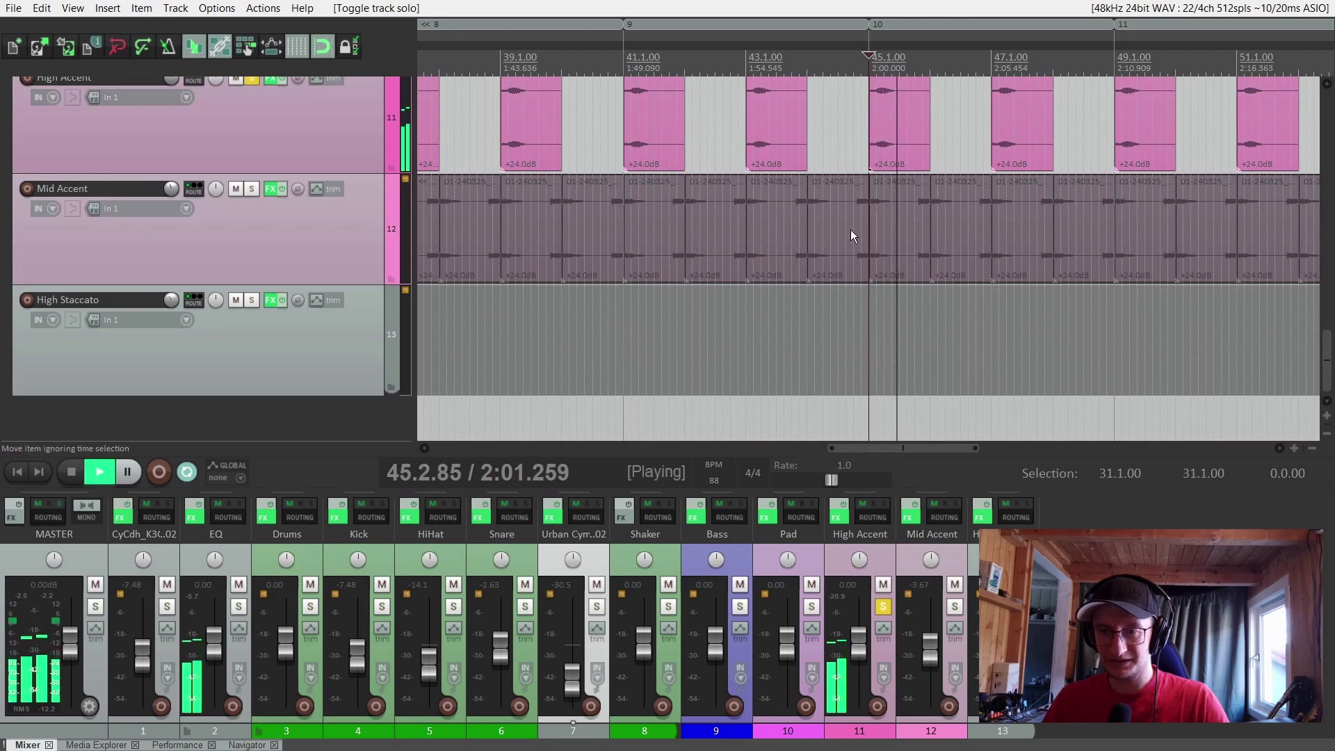
key("space")
Insert a new track below High Accent, copy the accent item at bar 45 onto it and unsolo High Accent
scroll(94, 239, "down", 5)
key("ctrl+t")
left_click_drag(885, 240, 862, 254)
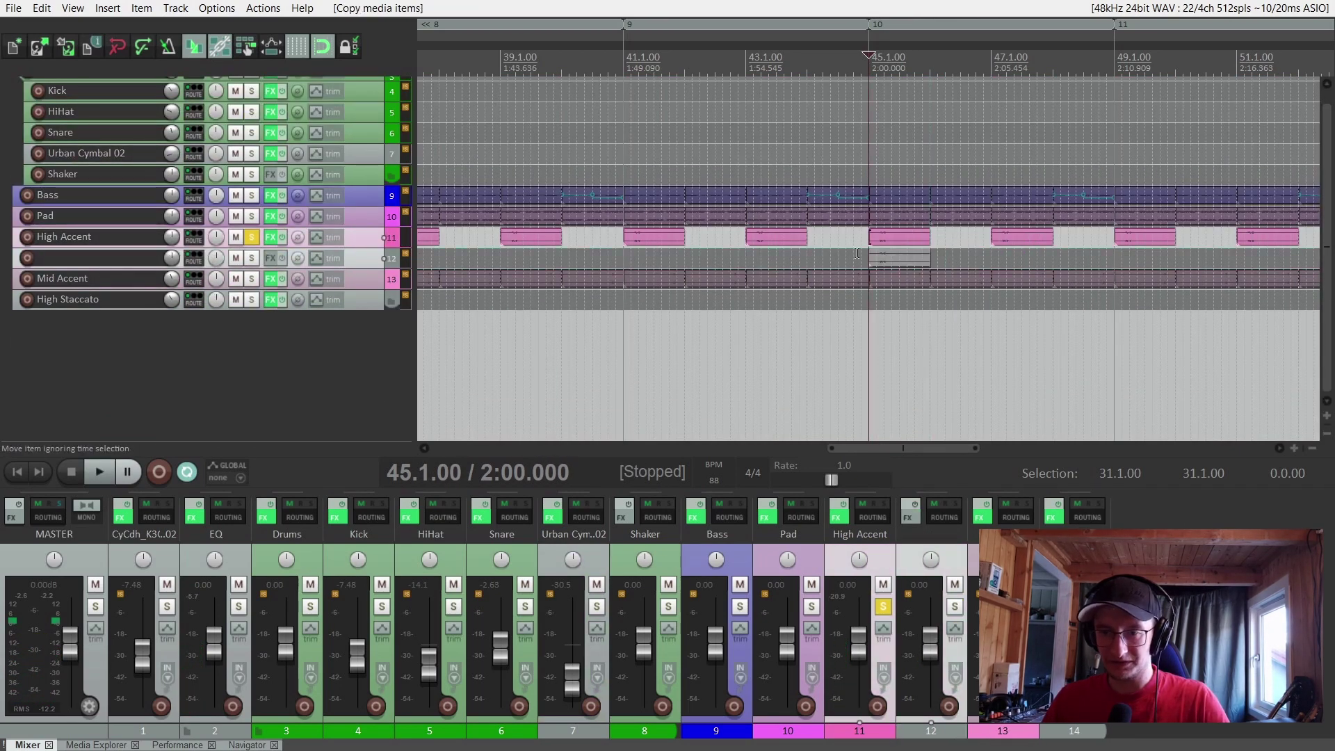
left_click(252, 241)
Stretch the copied accent item to rate 0.125 and trim it to end at bar 46
scroll(998, 277, "up", 4)
left_click_drag(1101, 242, 924, 254)
scroll(894, 257, "down", 3)
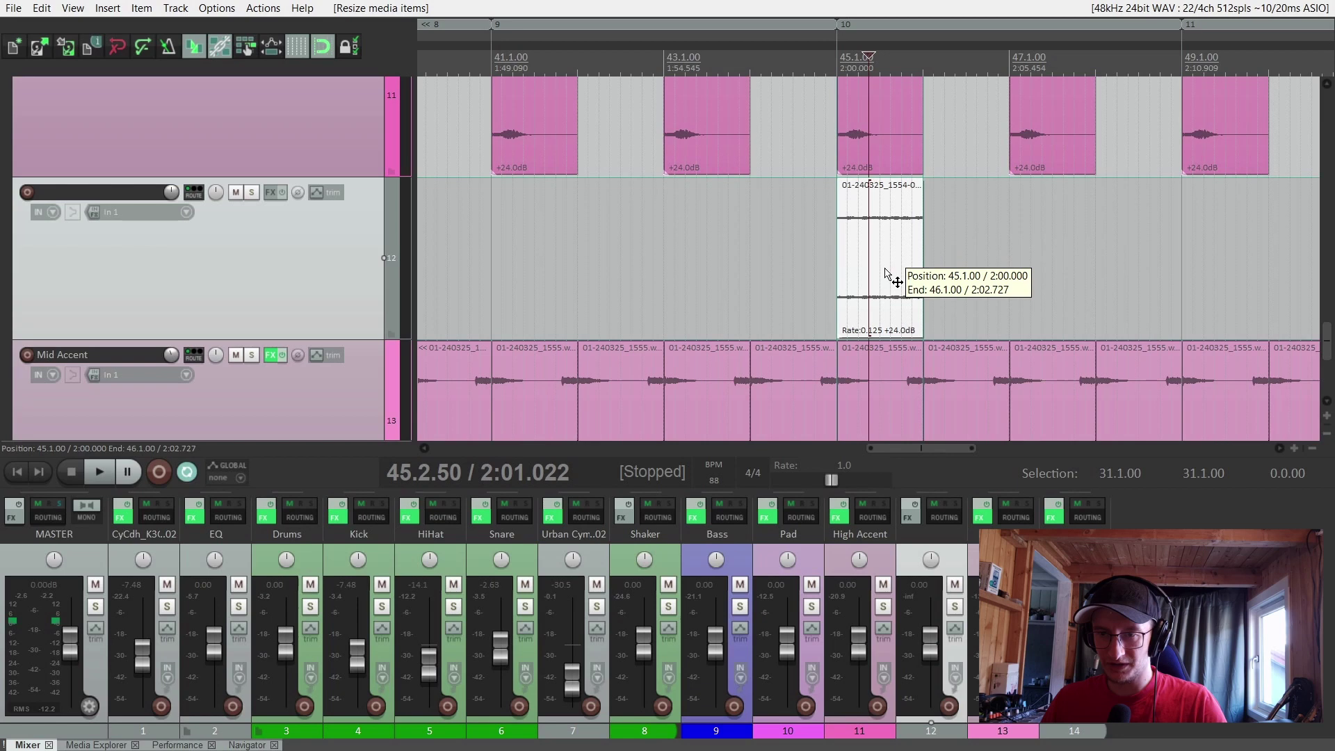
Set the stretched item's pitch shift/time stretch mode to Rrreeeaaa and play it
double_click(885, 270)
left_click(423, 441)
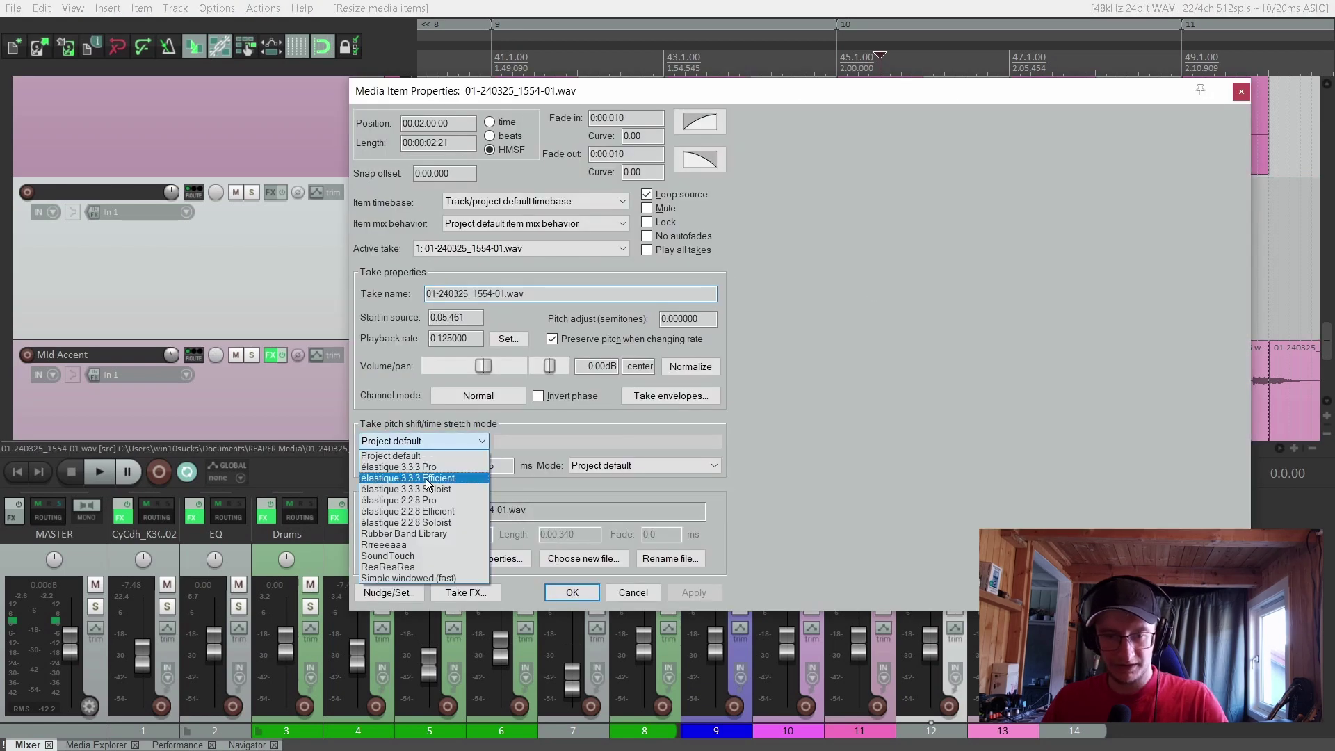
left_click(427, 547)
left_click(574, 589)
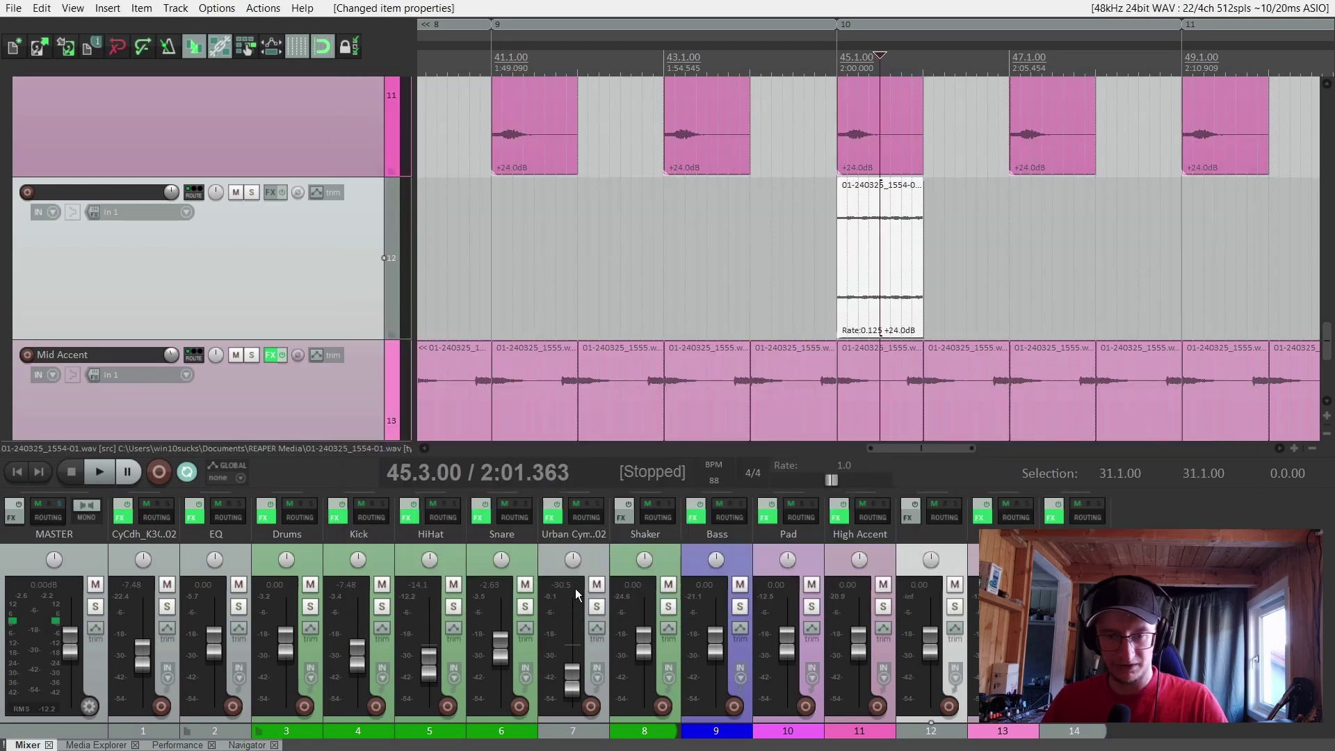
key("space")
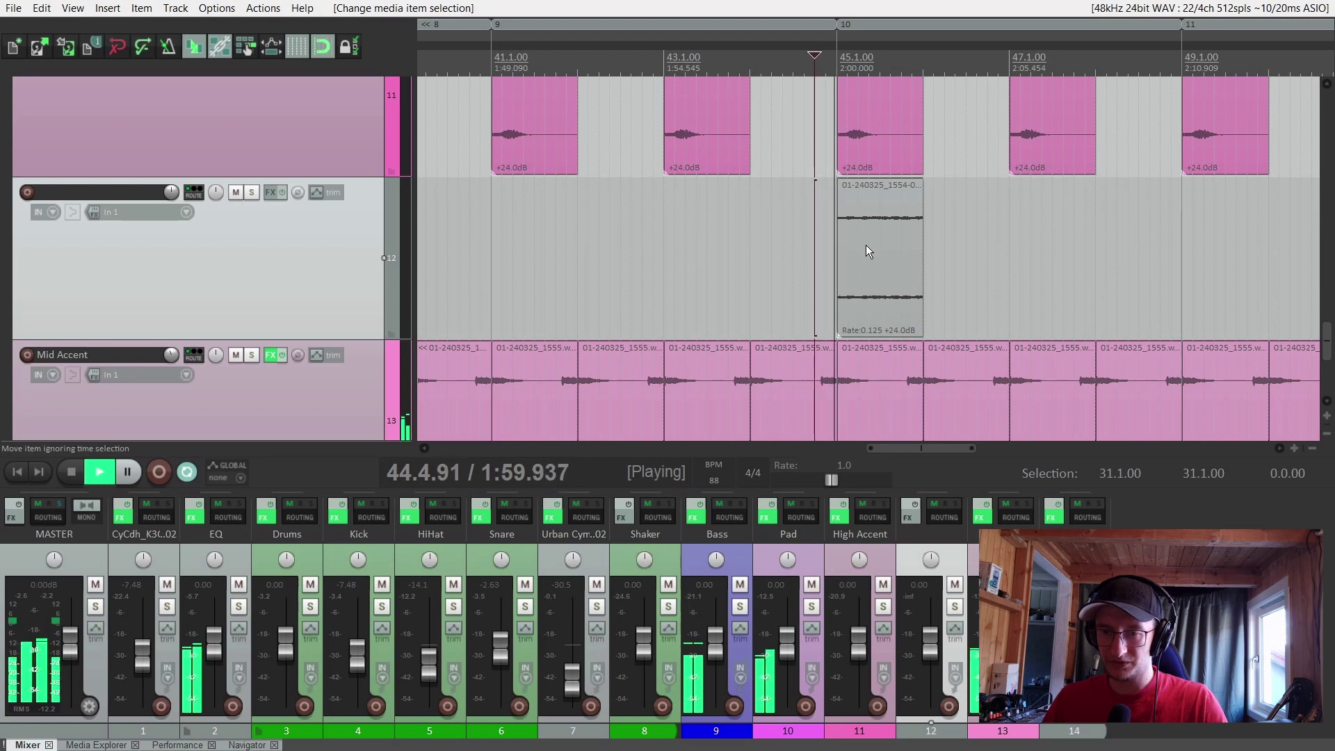
Duplicate the stretched one-bar item repeatedly to fill its track up to bar 53
key("ctrl+d")
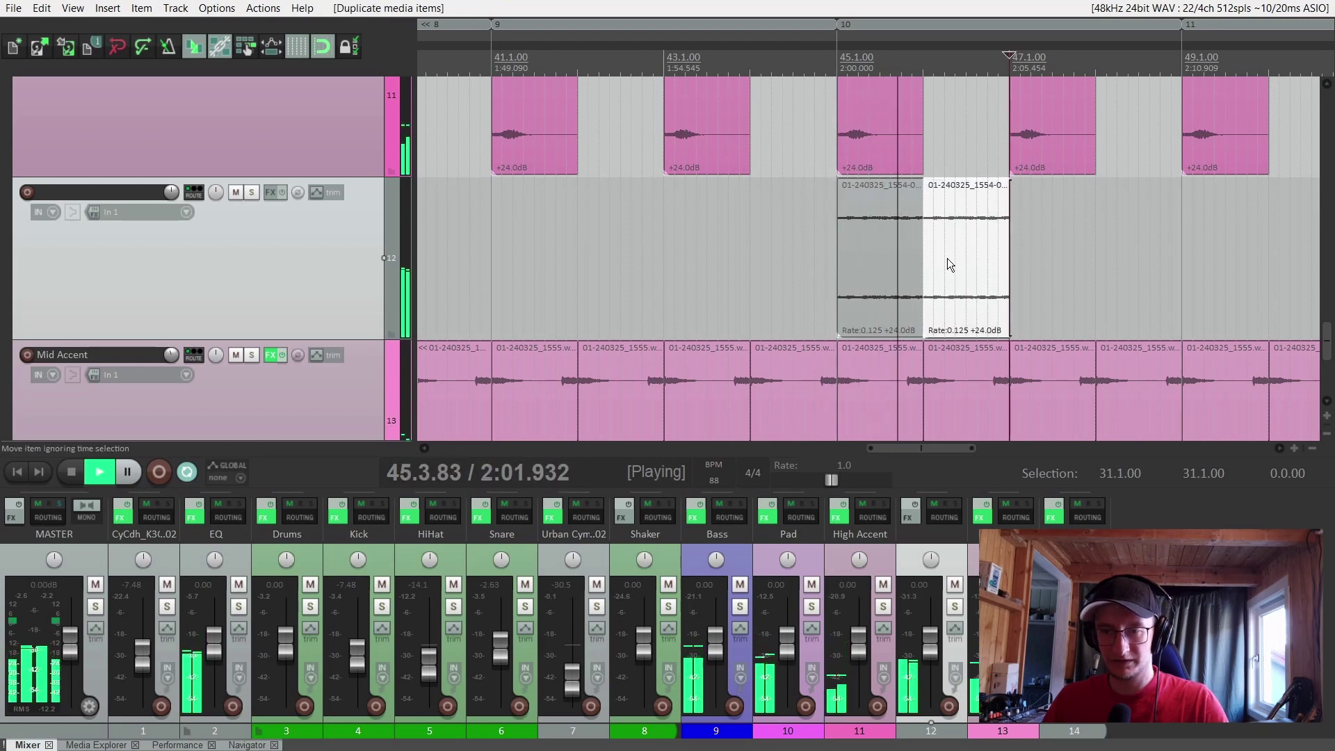
key("ctrl+d")
key("ctrl+d")
key("ctrl+d")
key("ctrl+d")
key("ctrl+d")
key("ctrl+d")
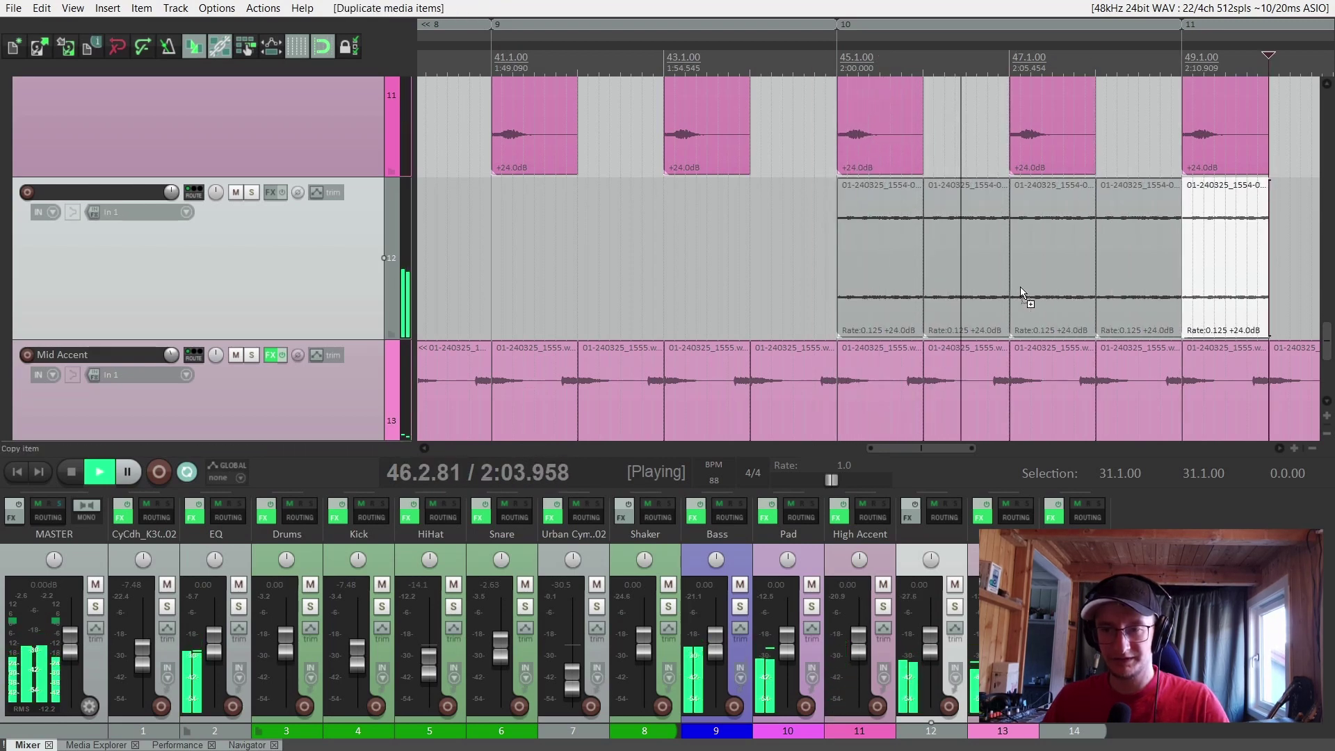
key("ctrl+Page_Down")
Solo the new track, add ReaPitch to it and raise the octave shift
left_click(954, 606)
left_click(908, 517)
type("reapitch")
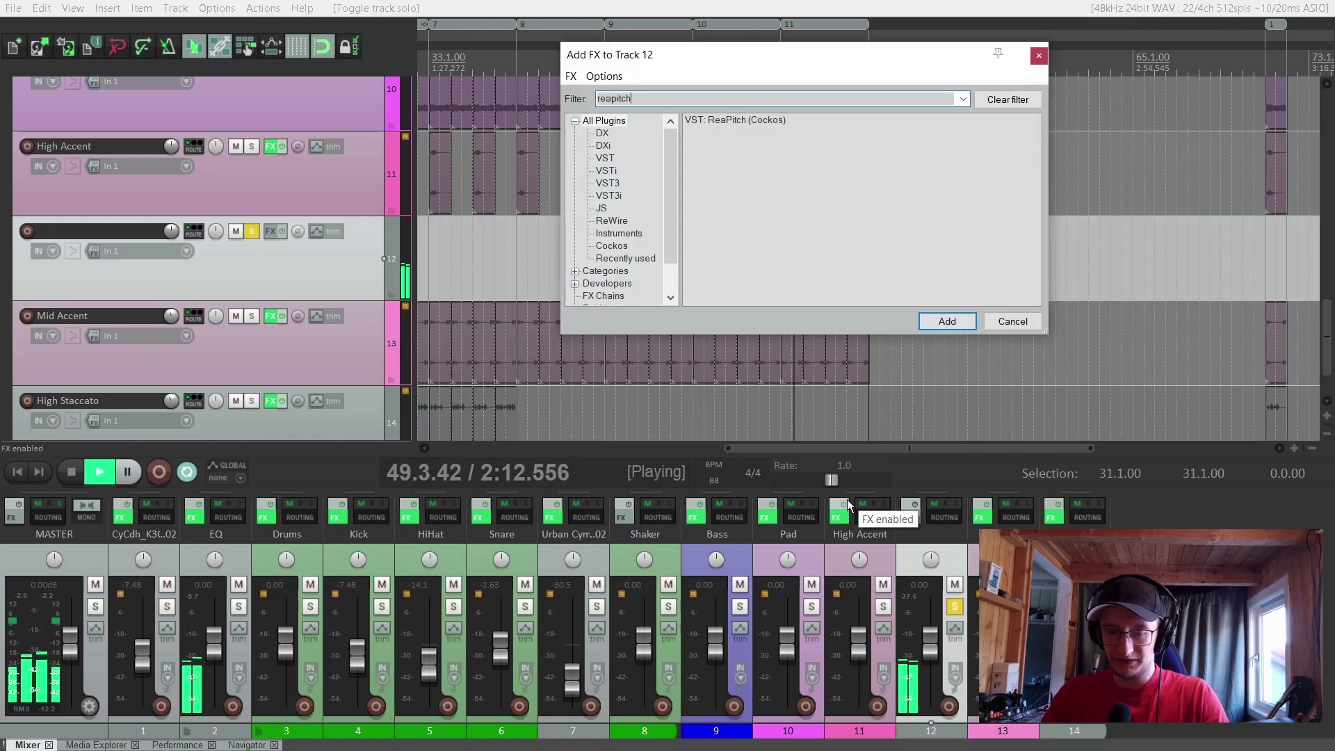
key("Return")
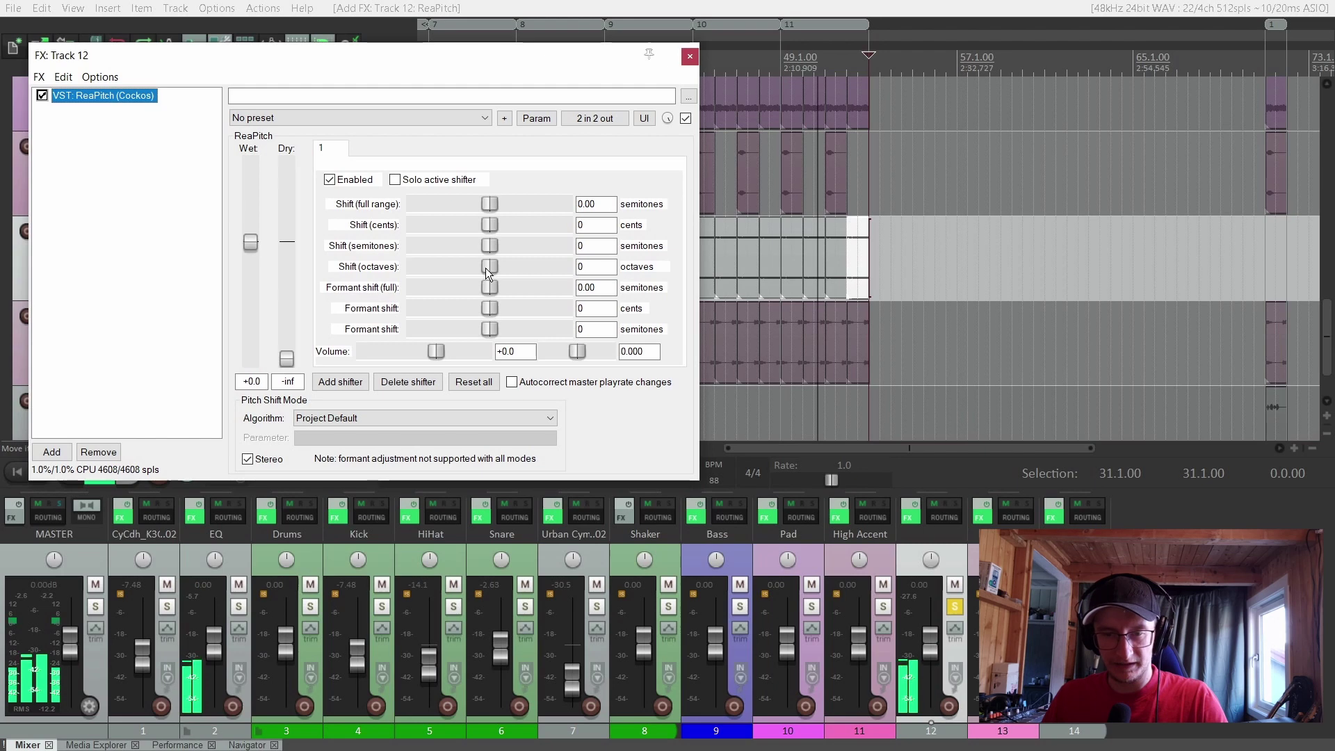
left_click_drag(485, 269, 496, 265)
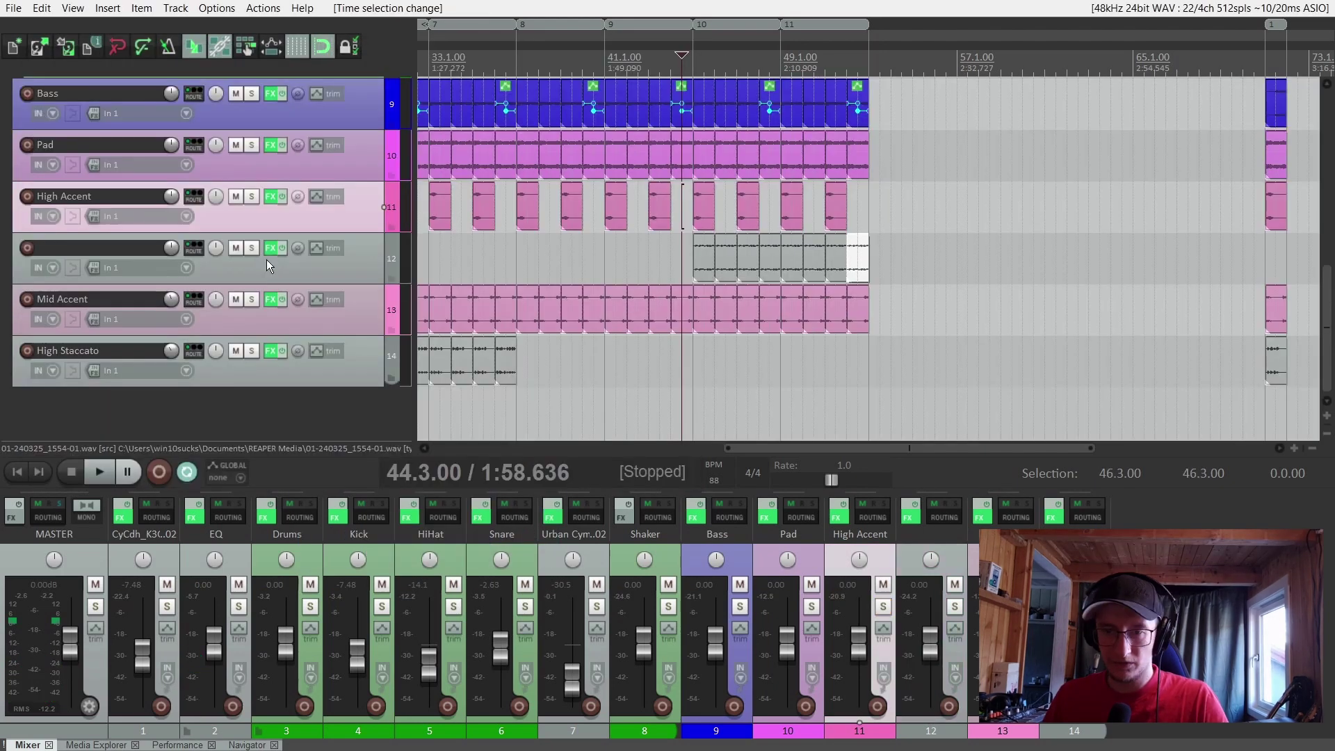
Add a volume envelope to the new track, draw a fade-in from silence between bars 45 and 49 and play it
key("v")
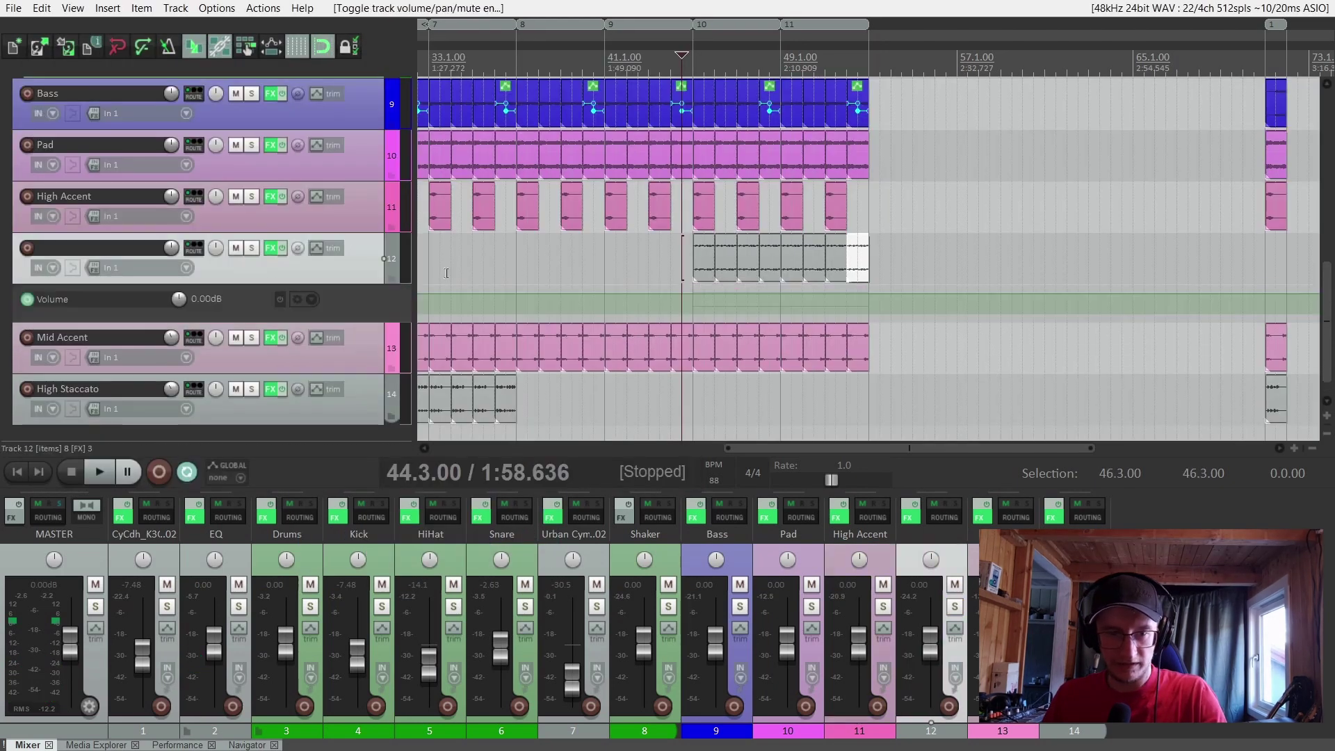
left_click(693, 293)
left_click(780, 294)
left_click_drag(693, 294, 692, 312)
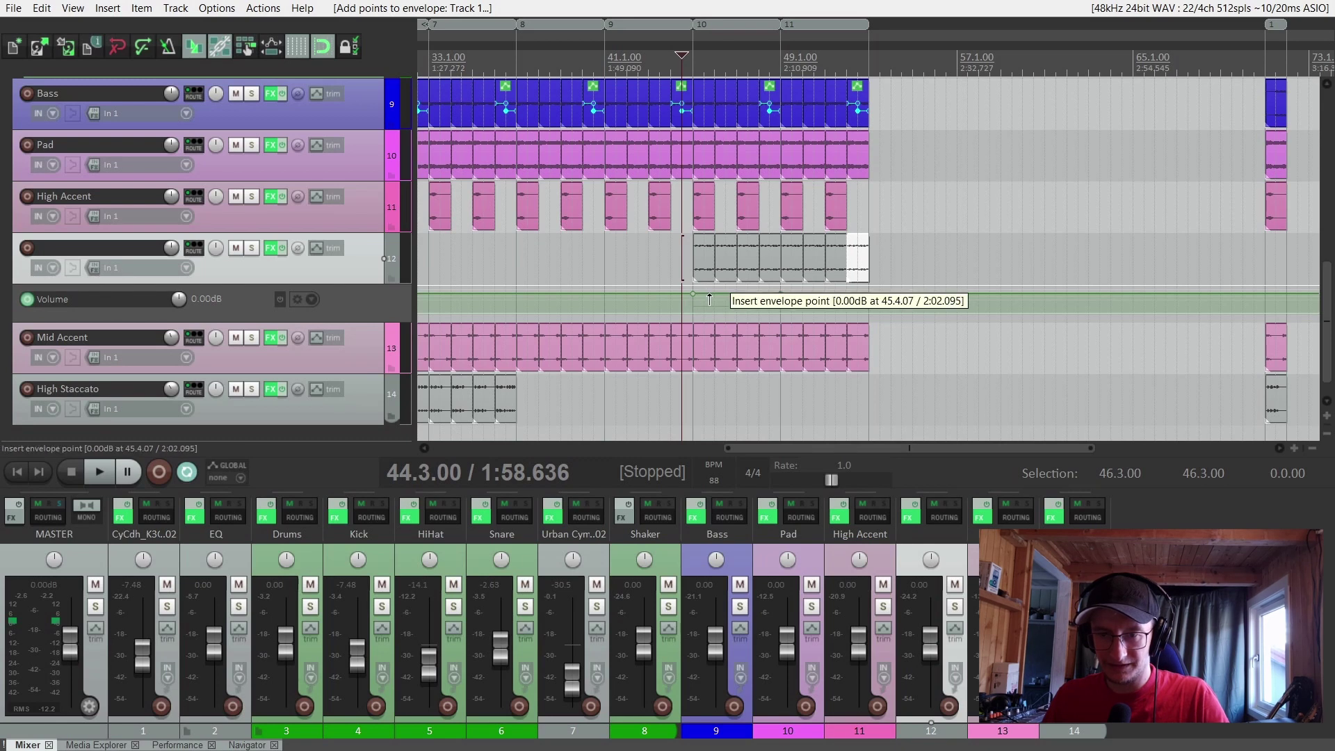
scroll(505, 278, "down", 4)
key("space")
scroll(798, 285, "up", 2)
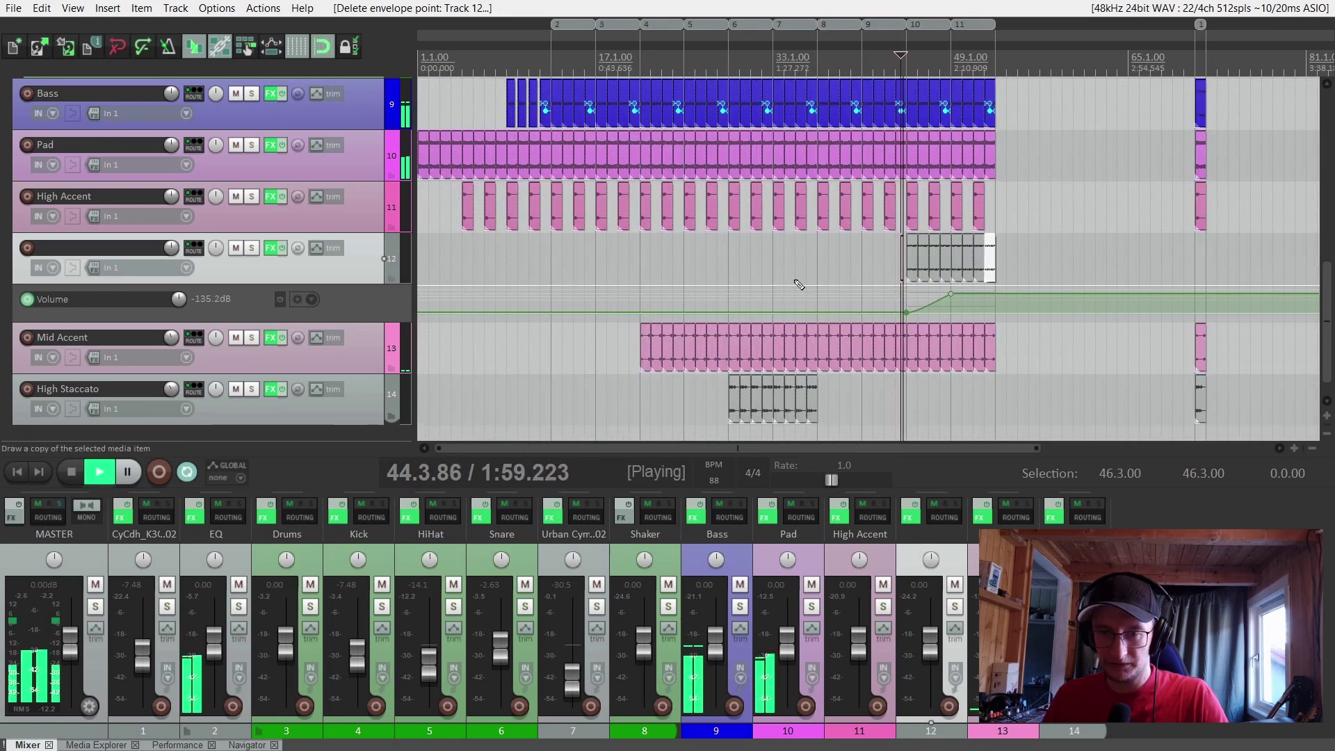
scroll(802, 287, "down", 3)
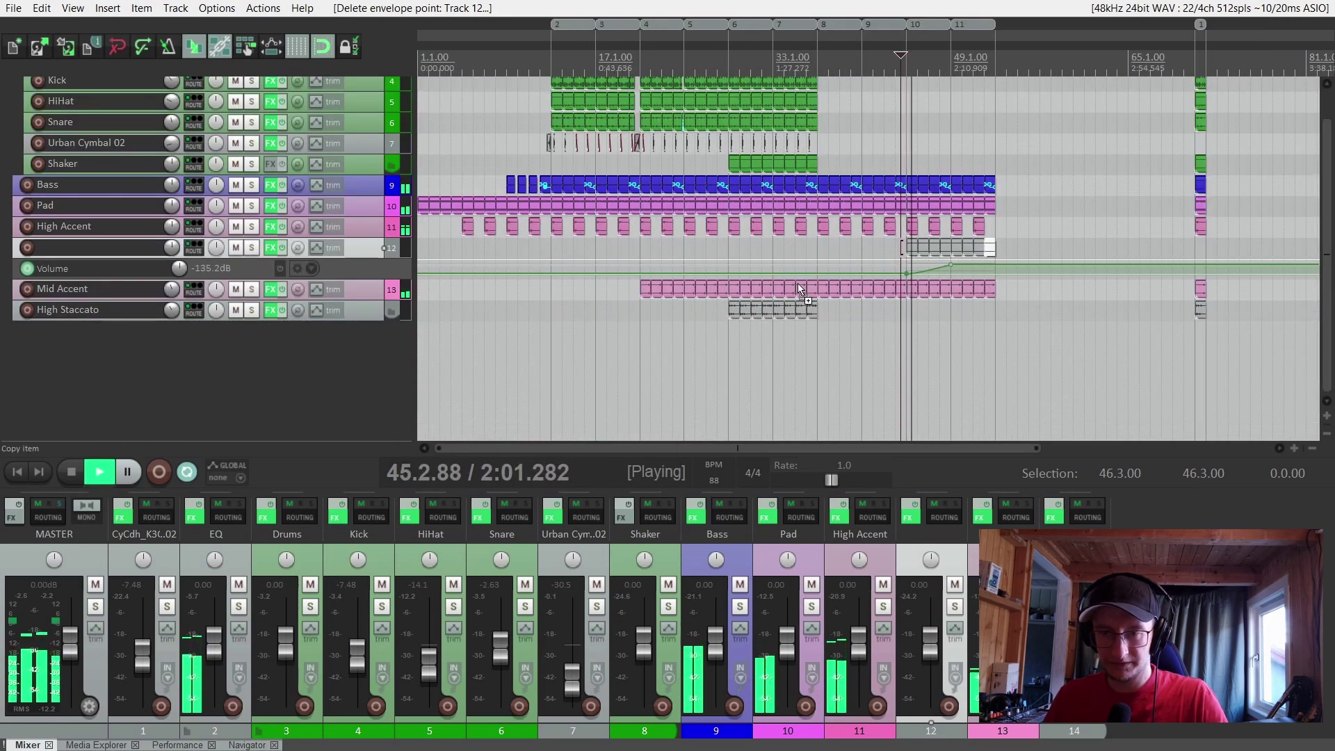
scroll(798, 288, "down", 1)
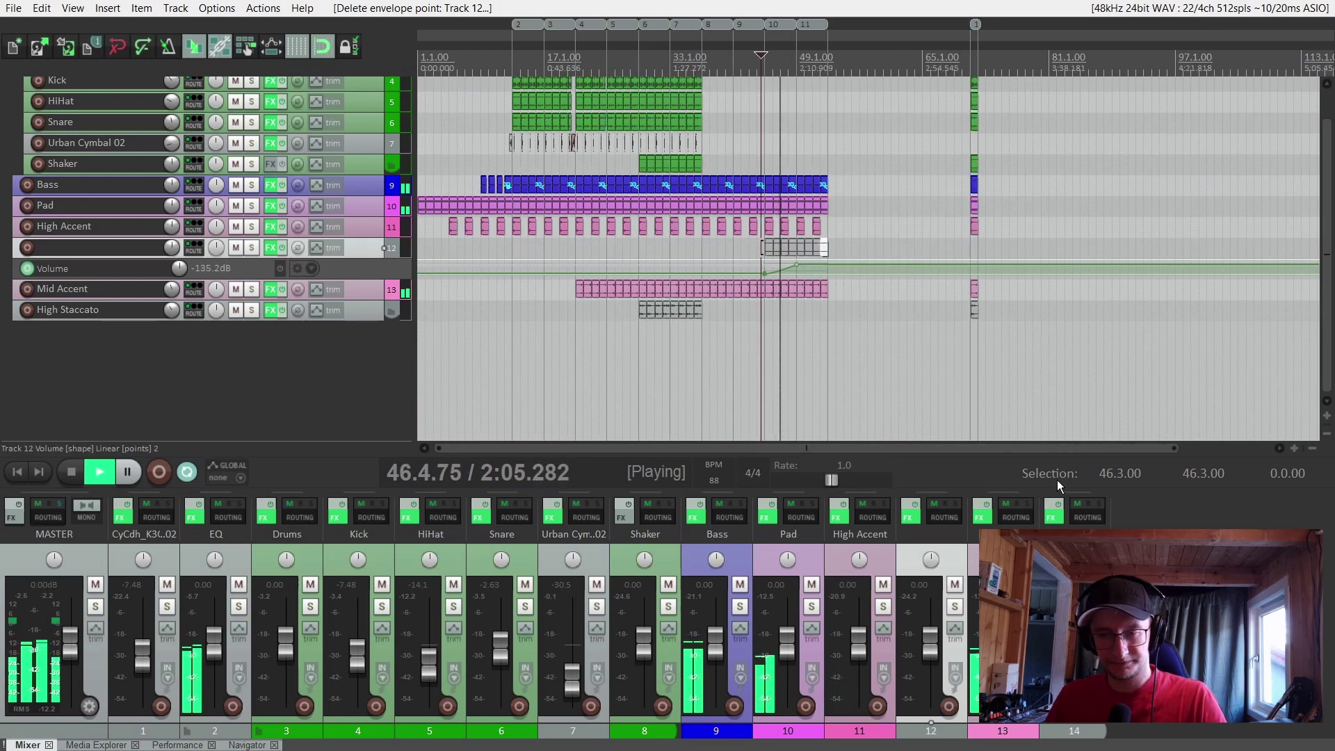
Rename the new track to High String, stop playback and hide the mixer
double_click(956, 535)
type("High String")
key("Return")
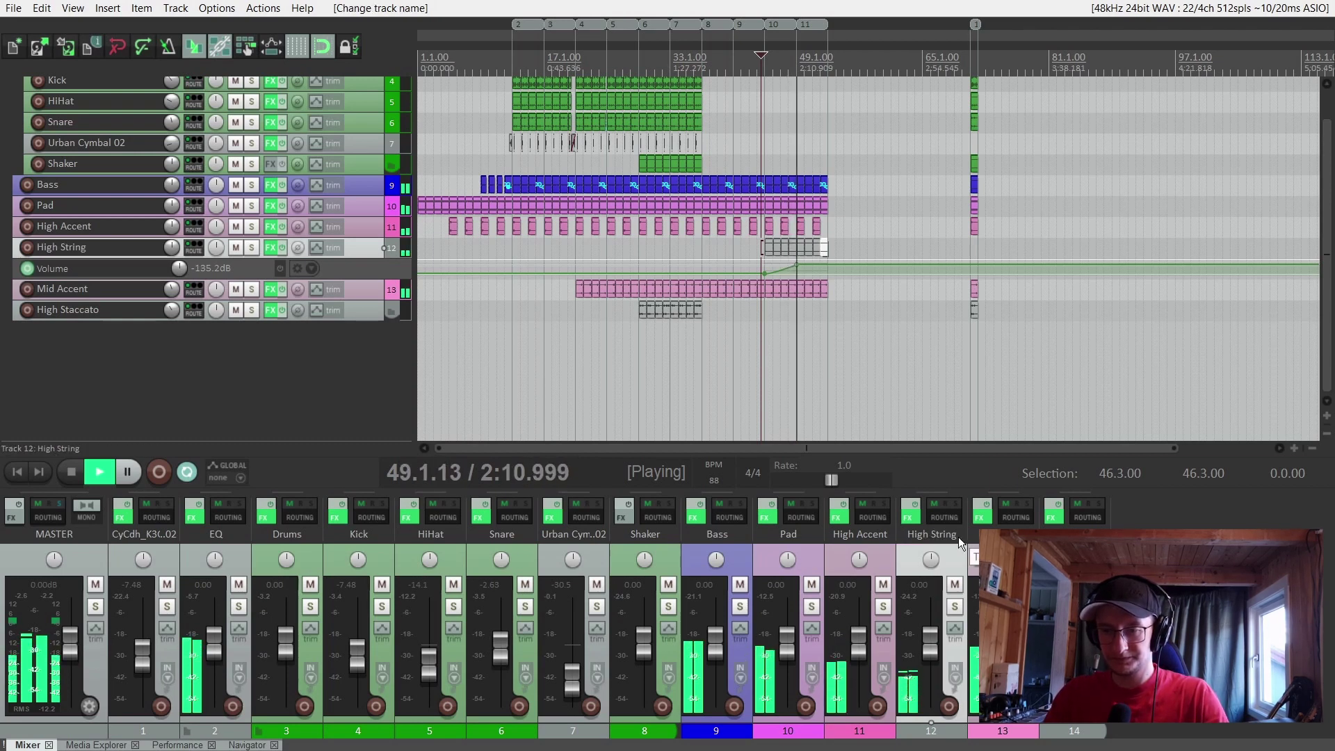
key("space")
key("ctrl+m")
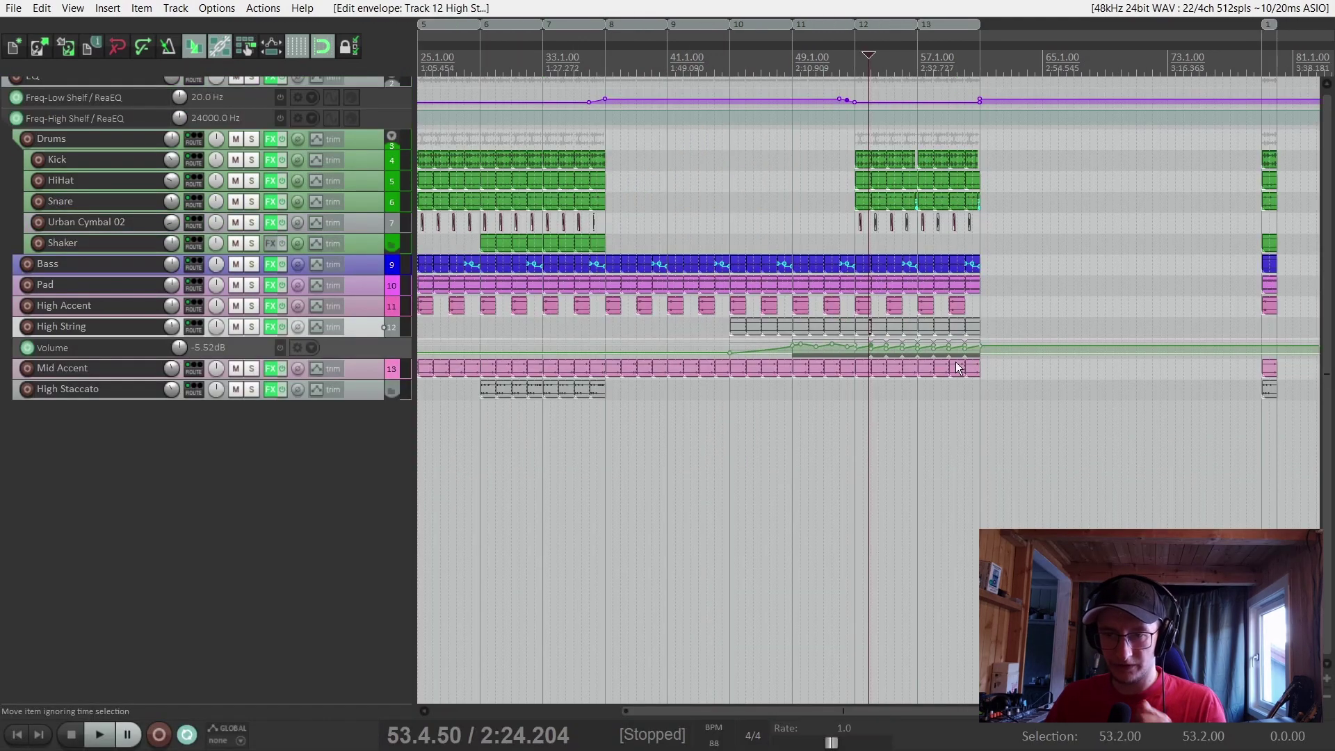
Rework the kick and snare items in bars 53 to 61 into a chopped pattern and play the section
left_click(861, 161)
scroll(862, 174, "up", 10)
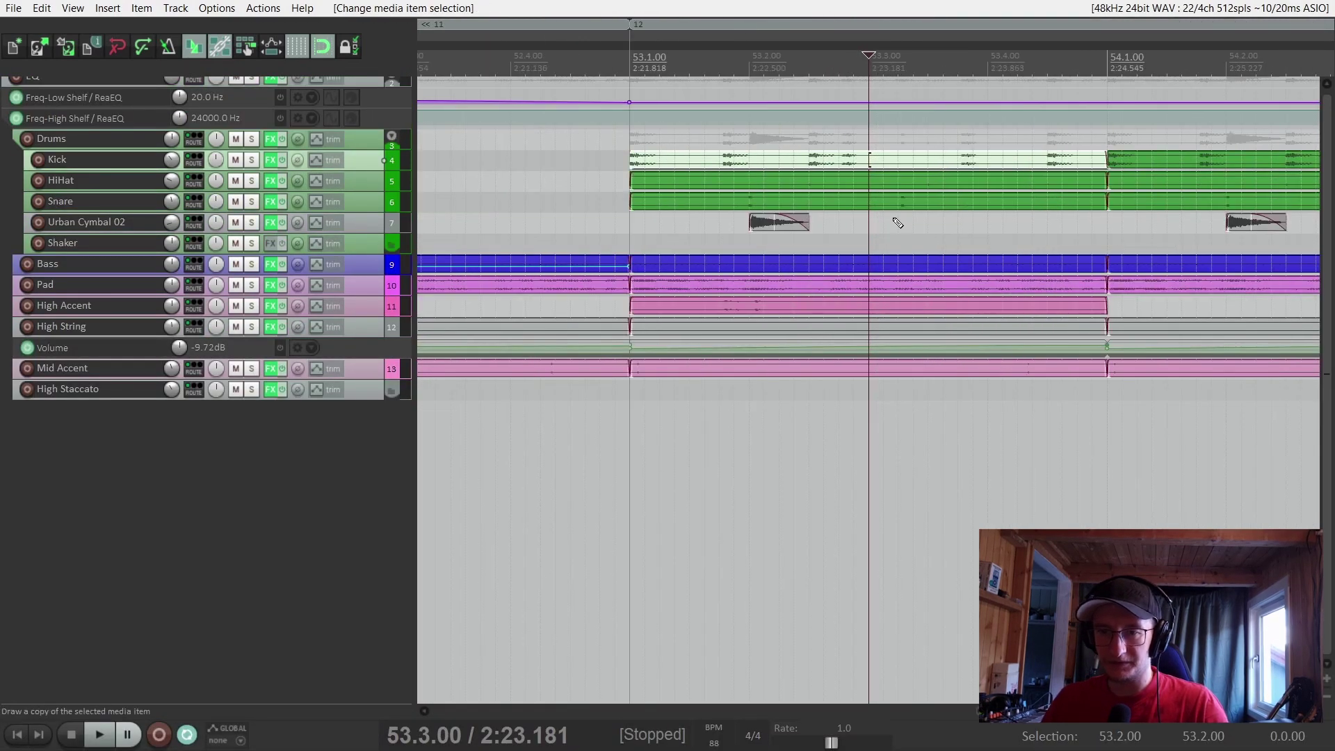
scroll(114, 190, "up", 10)
scroll(133, 240, "down", 2)
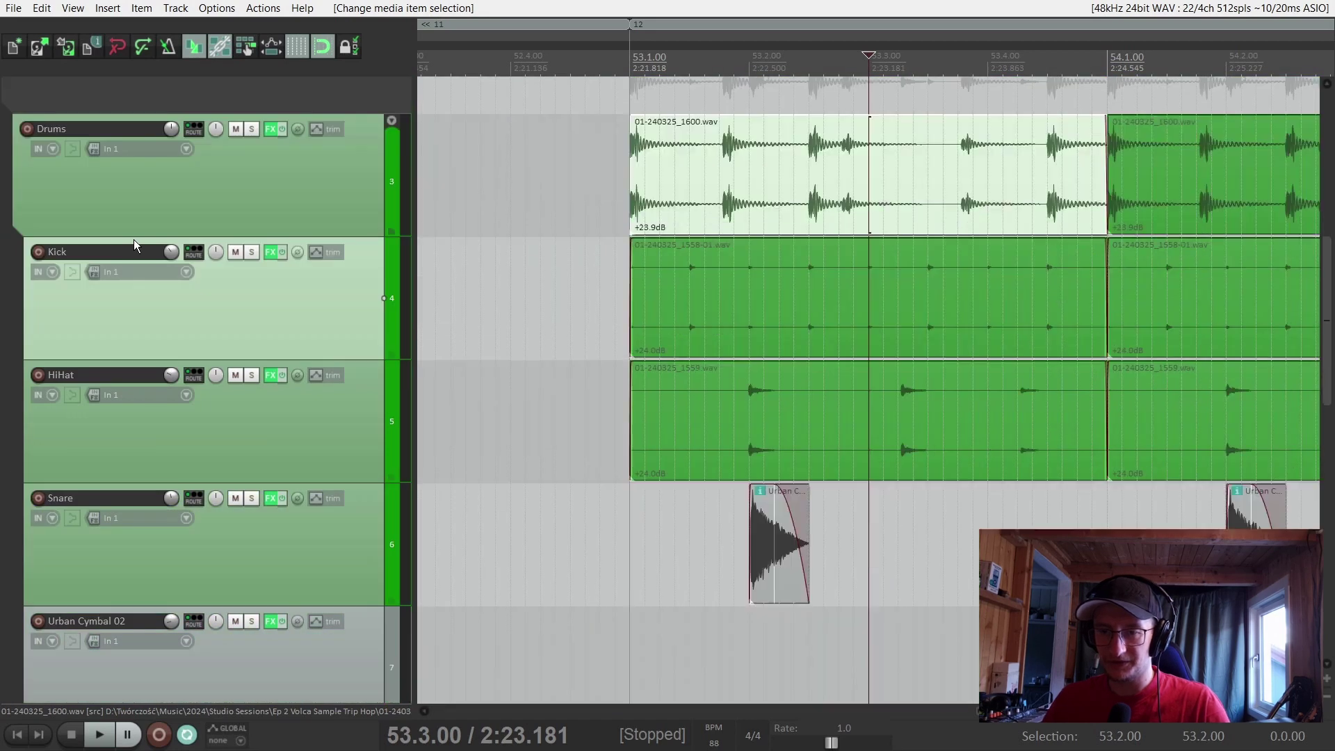
scroll(898, 232, "down", 3)
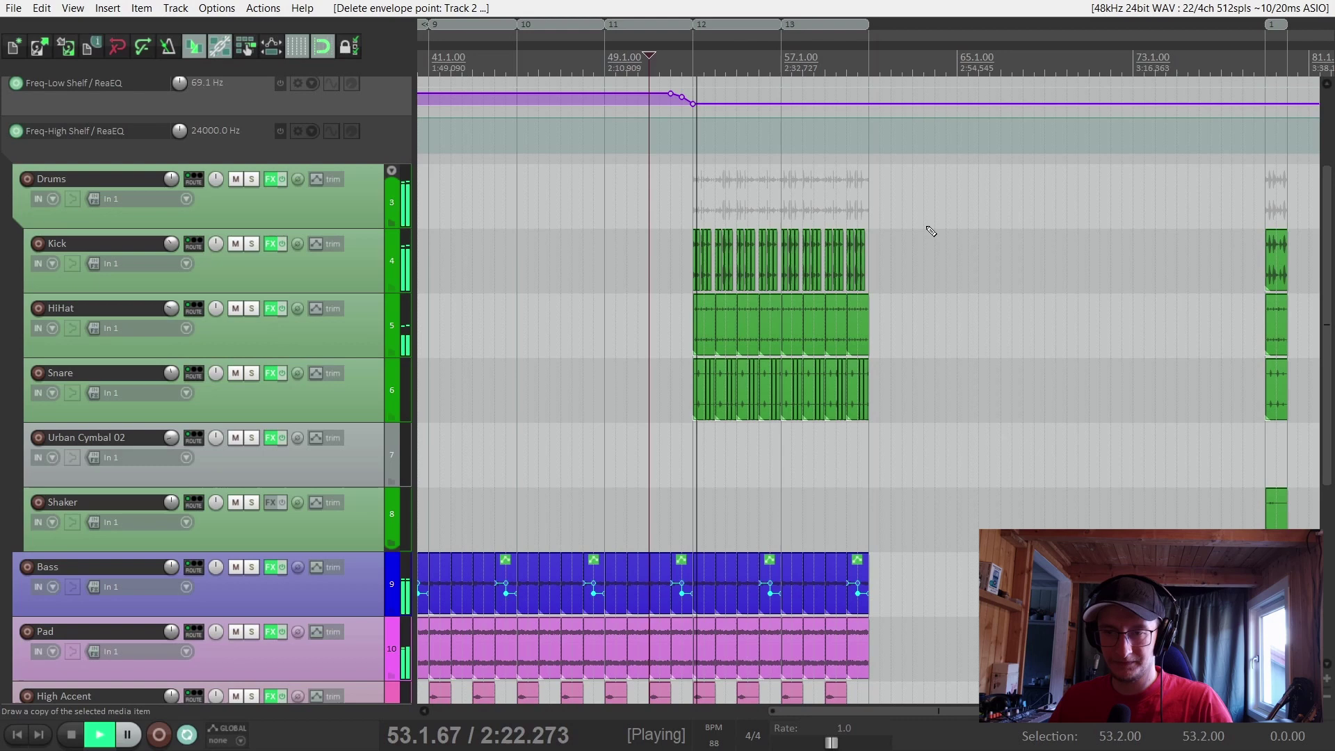
scroll(935, 322, "down", 3)
scroll(934, 318, "down", 2)
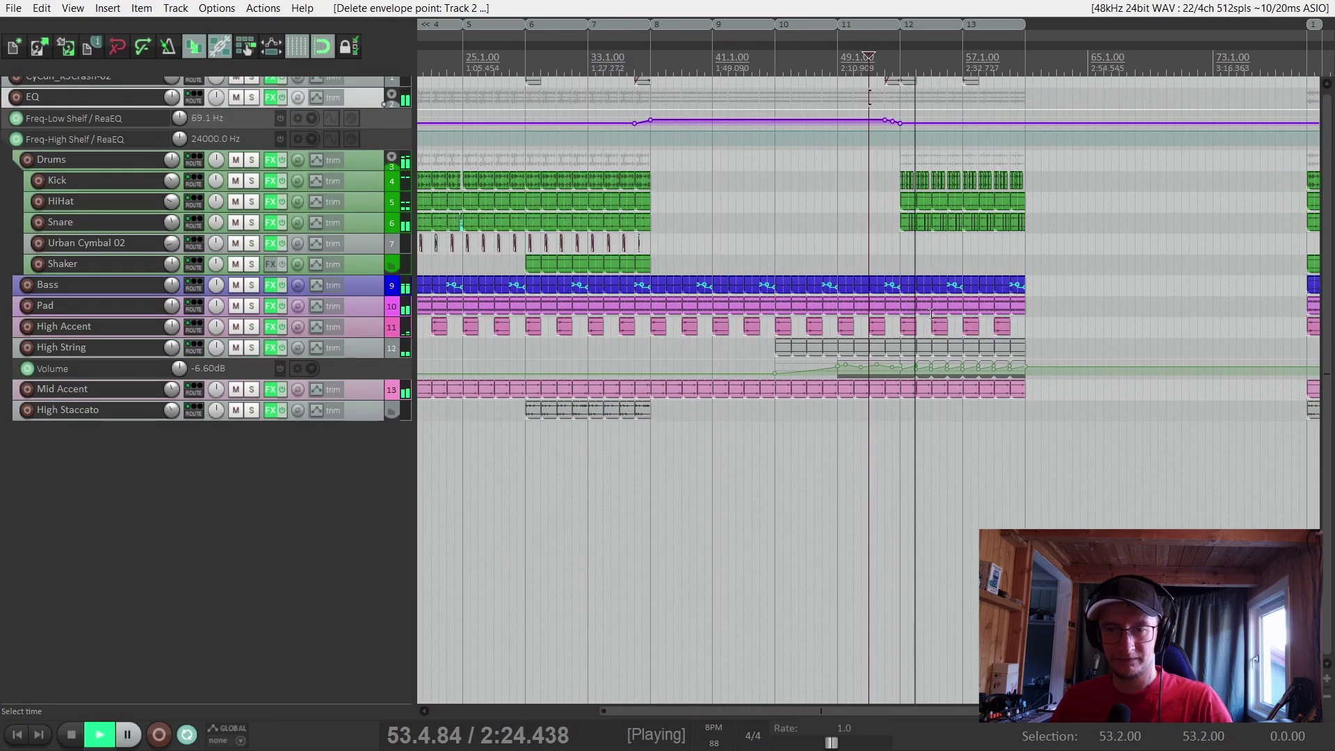
scroll(932, 314, "up", 3)
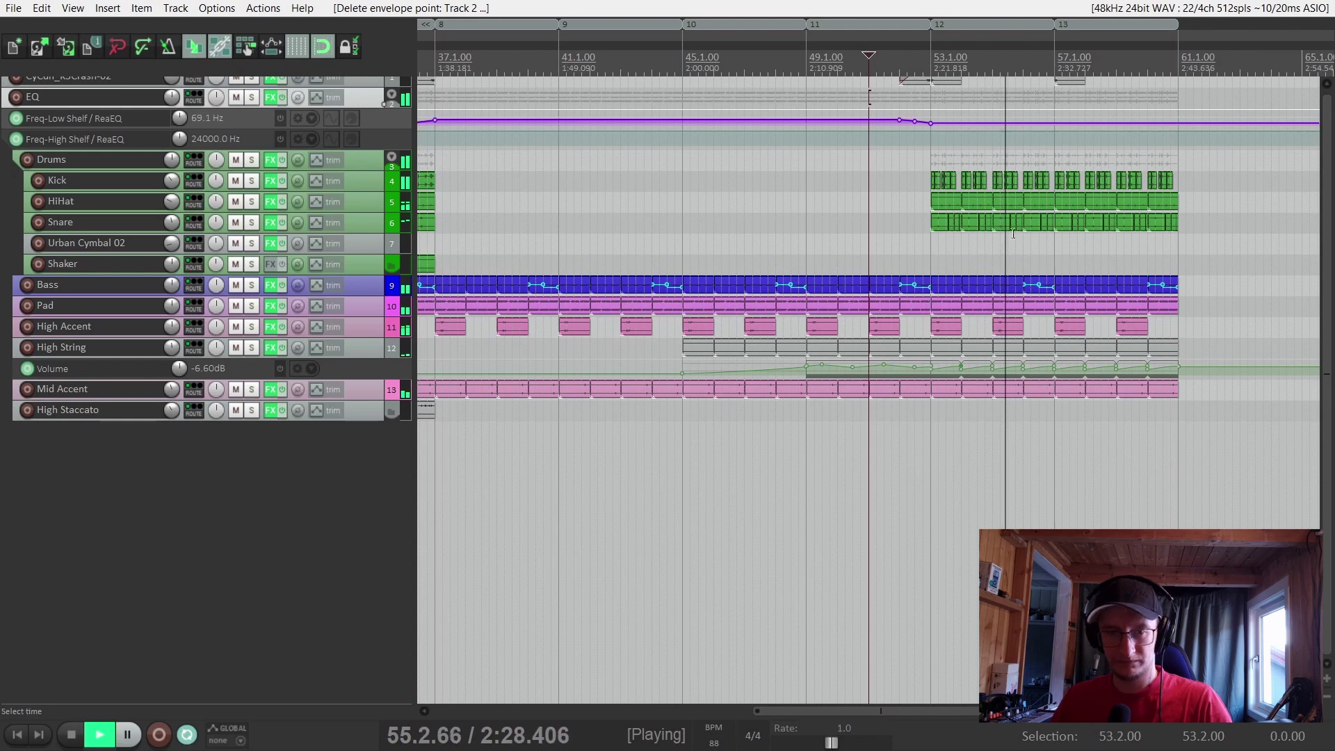
Create a quick double snare hit just before bar 55, change its fade shape and play the fill
left_click(983, 221)
scroll(999, 227, "up", 5)
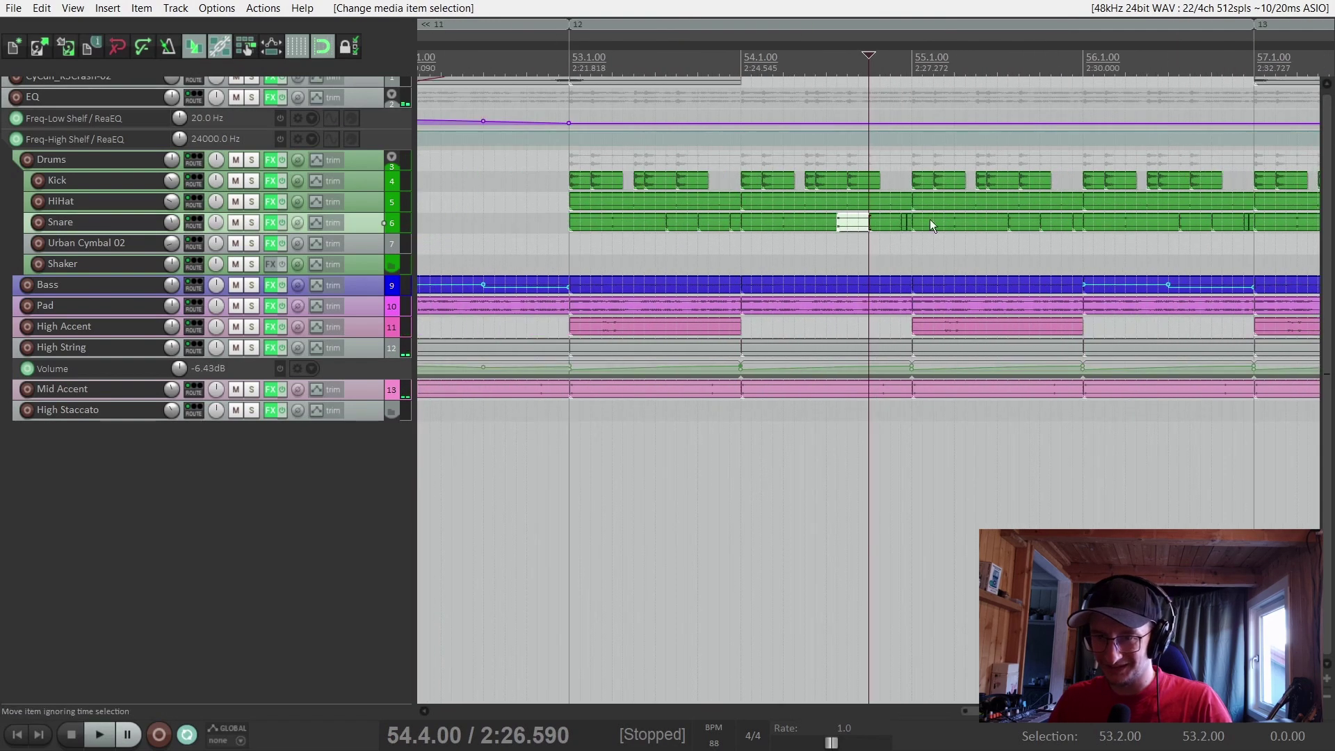
scroll(910, 222, "up", 4)
left_click_drag(820, 223, 844, 375)
left_click_drag(782, 331, 755, 346)
right_click(755, 346)
left_click(785, 360)
scroll(898, 200, "down", 5)
key("space")
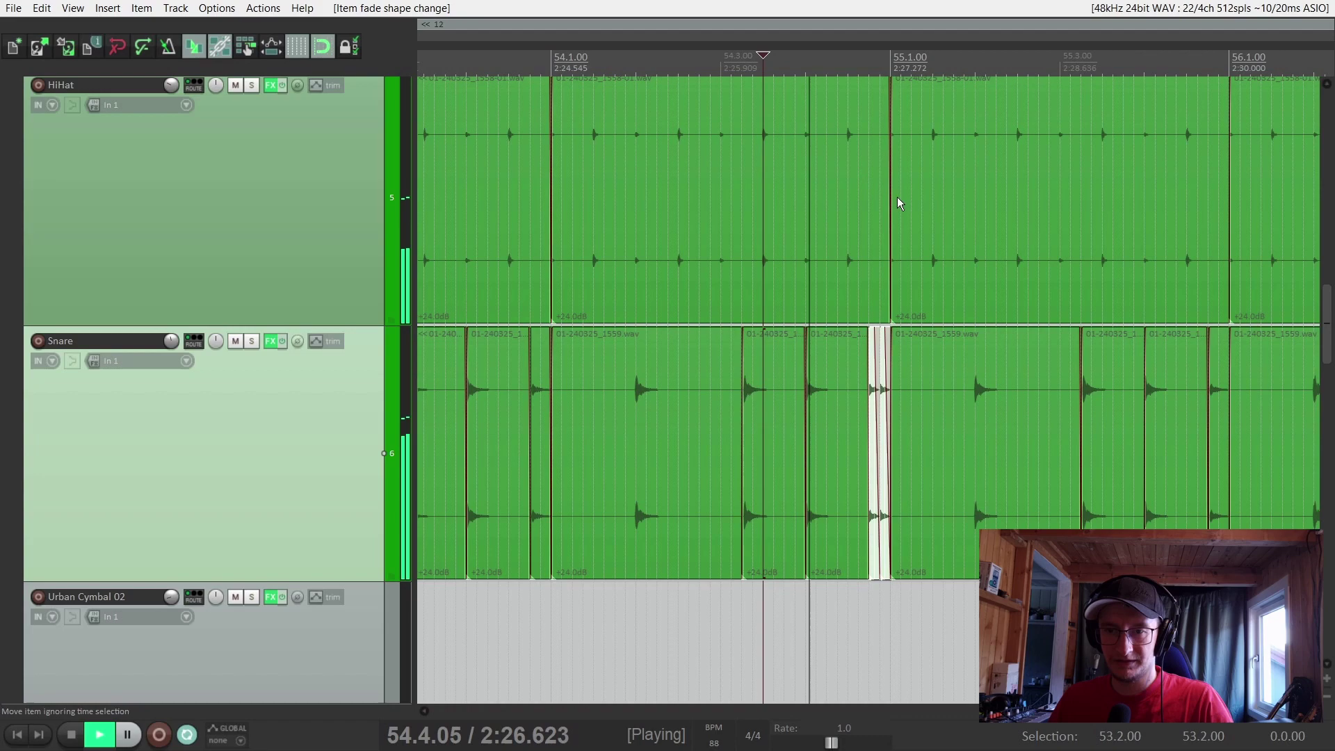
key("space")
scroll(1008, 389, "down", 6)
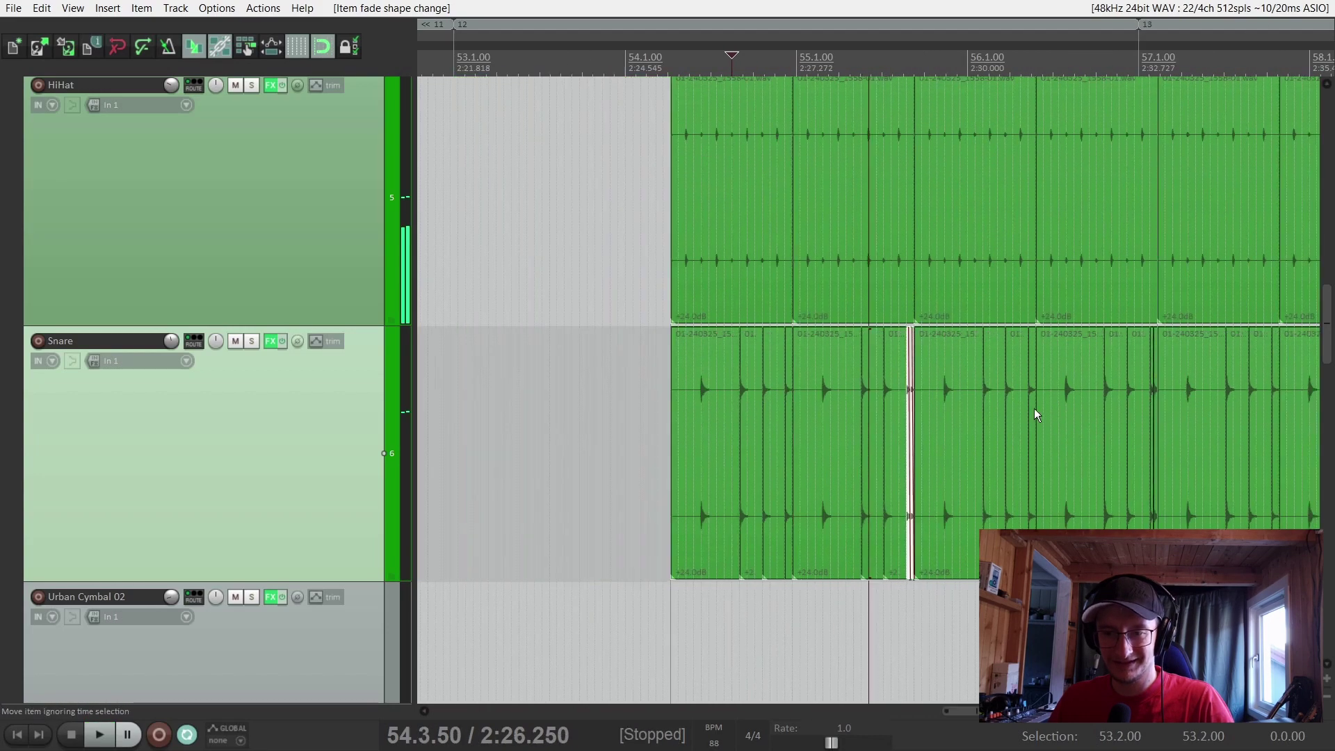
scroll(918, 262, "up", 6)
Add kHs Distortion and a second ReaEQ to the Bass track, with a high shelf at 542.4 Hz and -120.0 dB
left_click(992, 100)
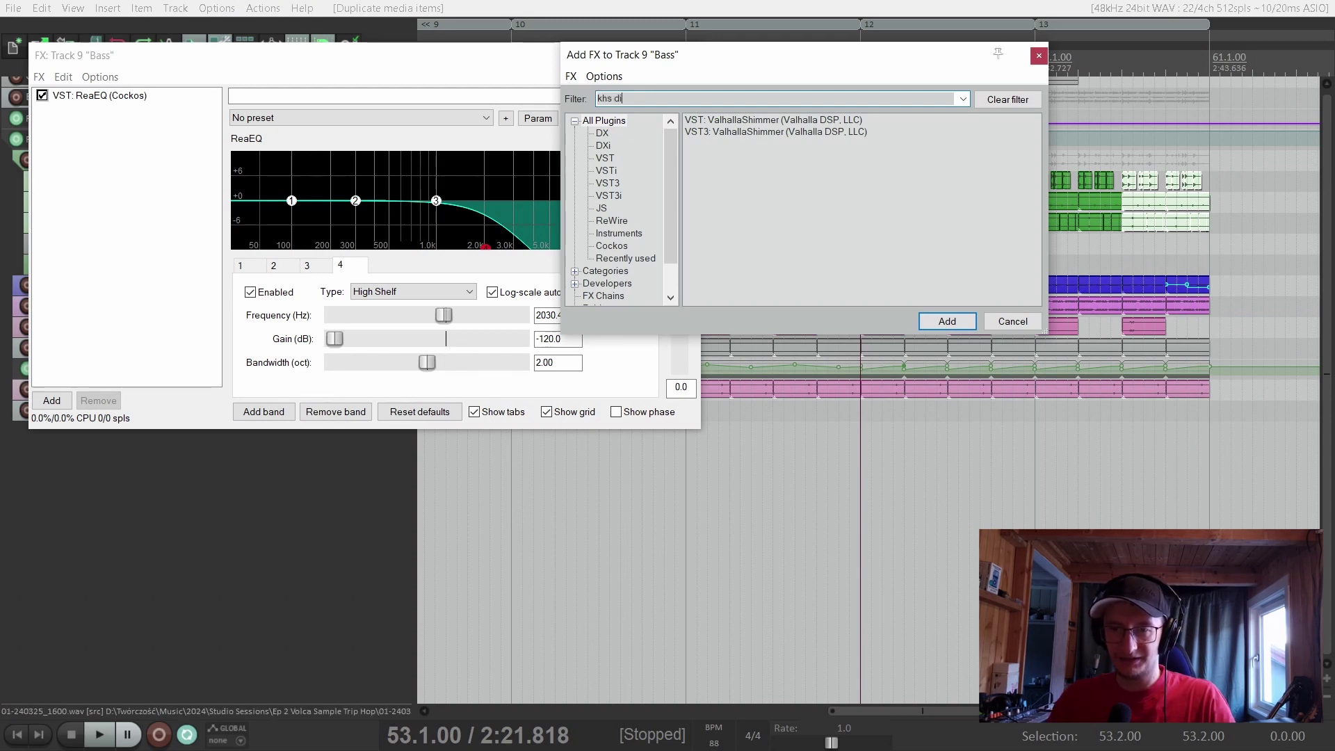
key("Return")
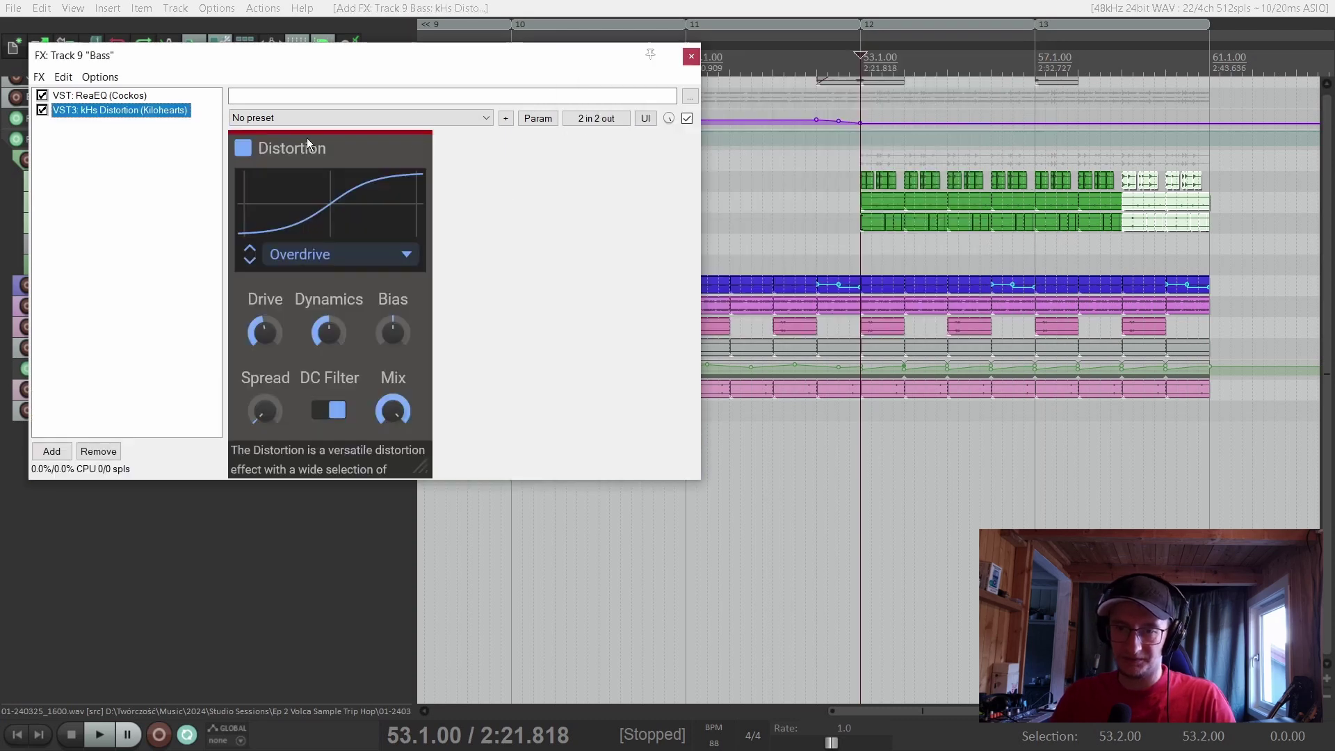
double_click(101, 188)
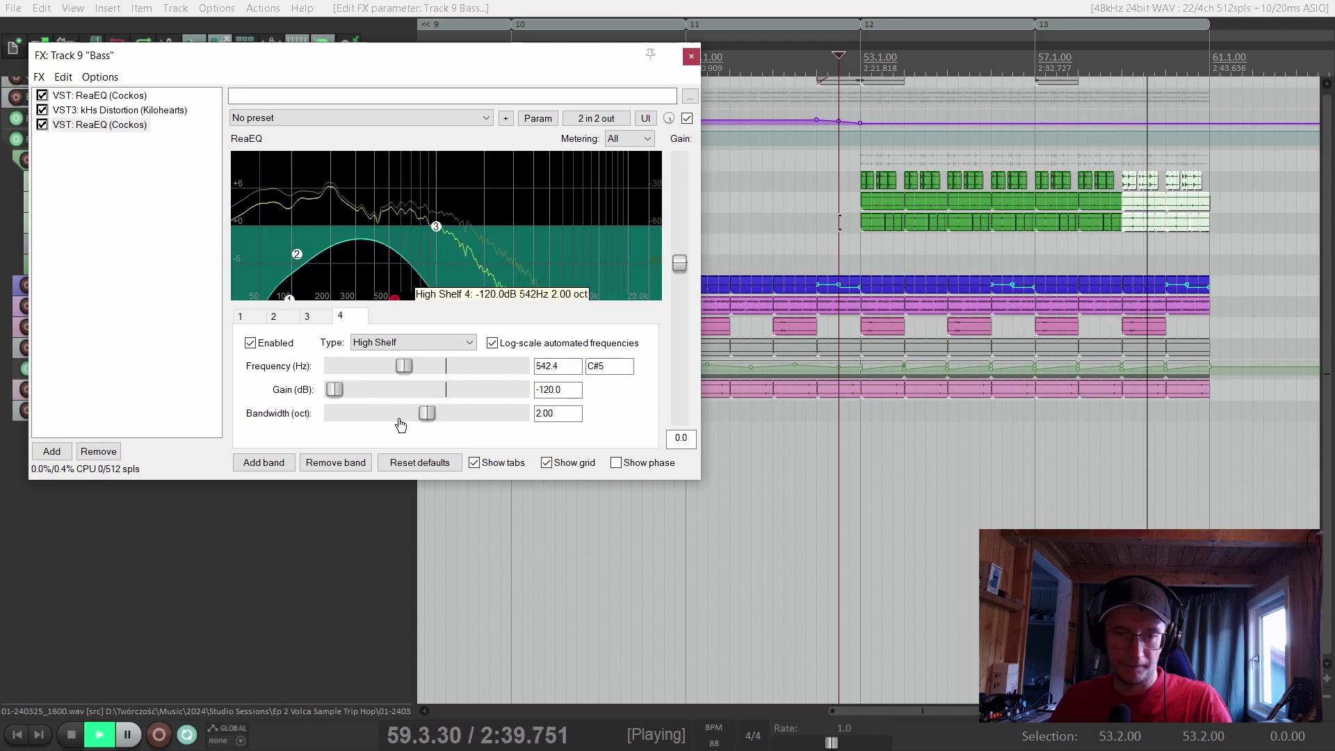
key("space")
left_click(296, 260)
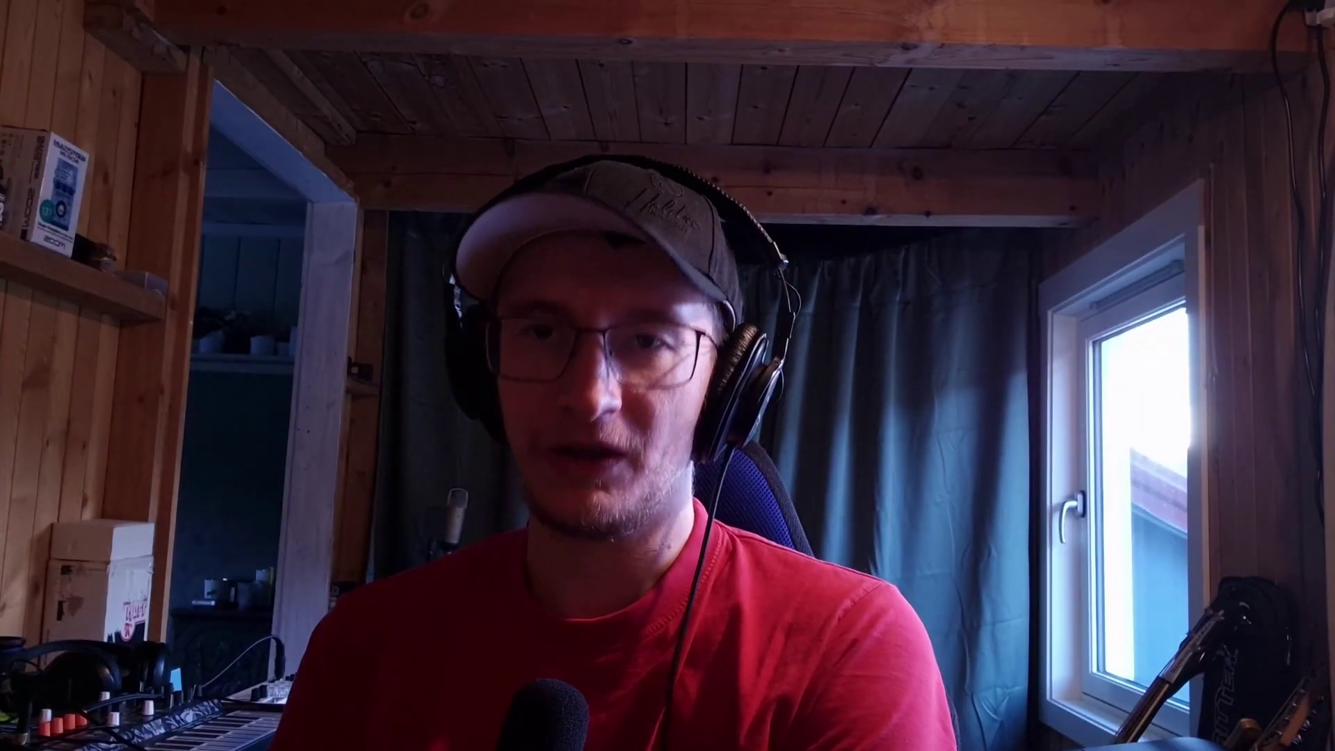